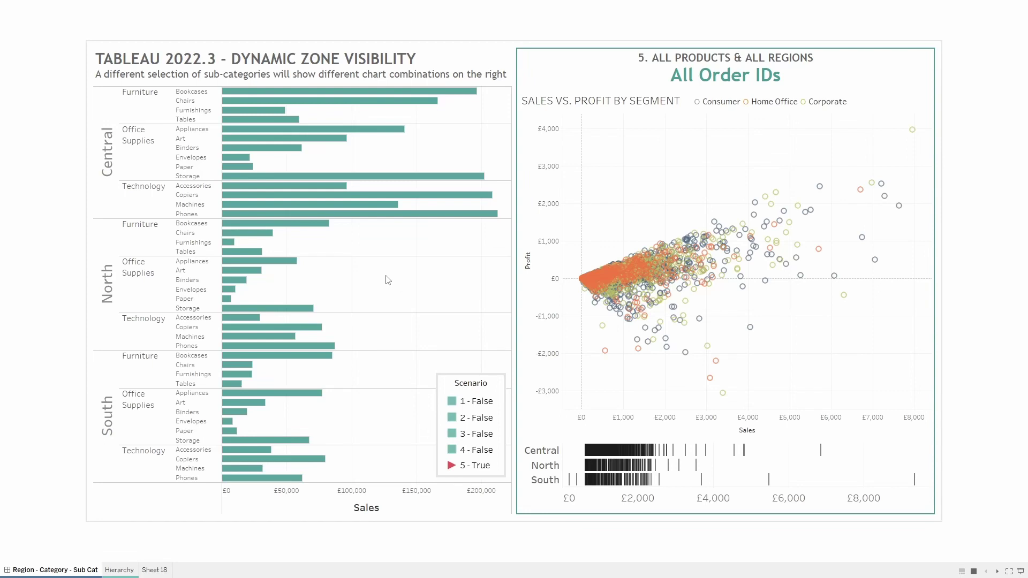
Test the dashboard with the Central Phones bar, a block of neighbouring bars, and the Bookcases and Furniture analysis levels.
{"action": "left_click", "coordinate": [393, 213]}
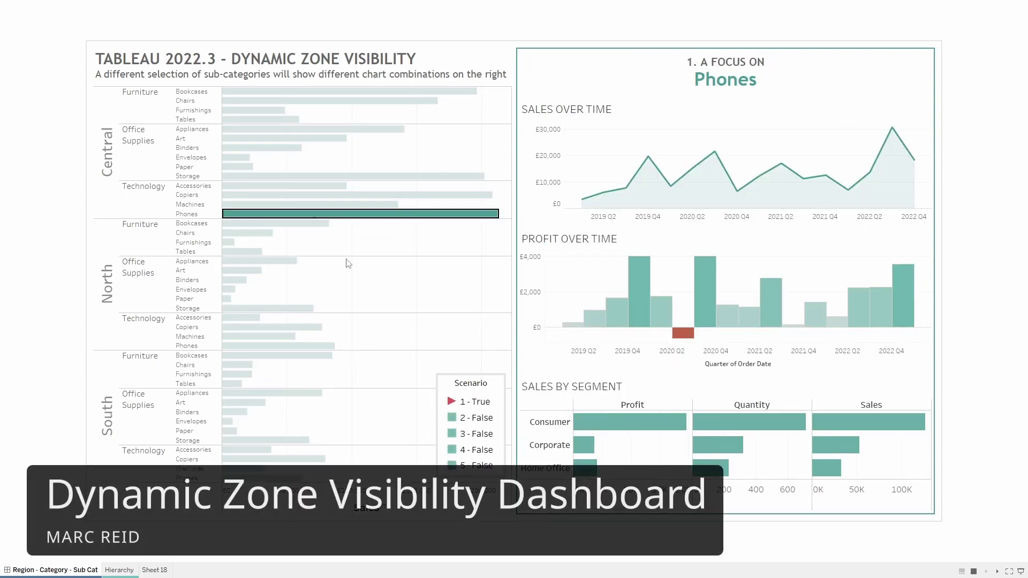
{"action": "left_click_drag", "start_coordinate": [349, 254], "coordinate": [429, 232]}
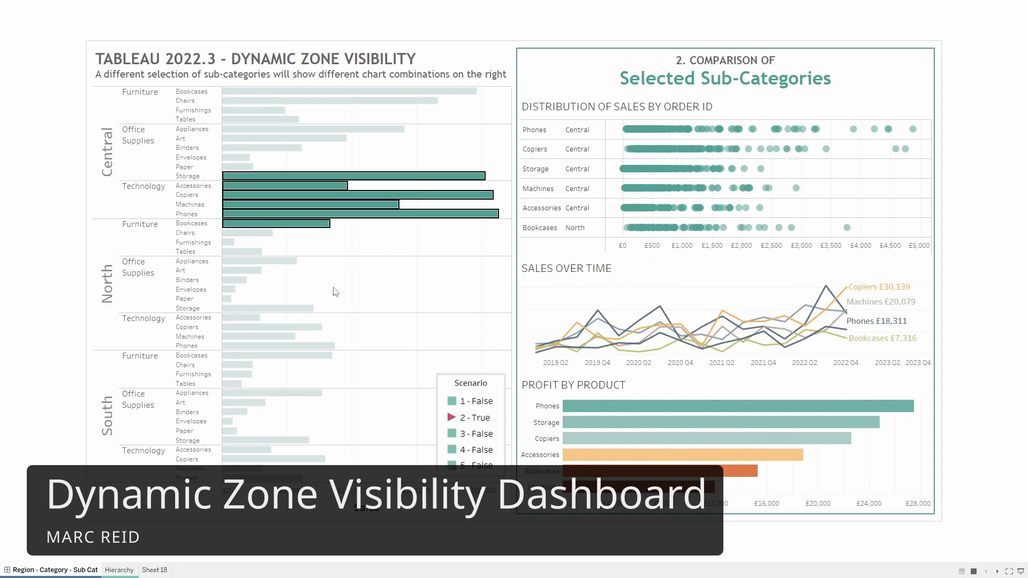
{"action": "left_click", "coordinate": [351, 306]}
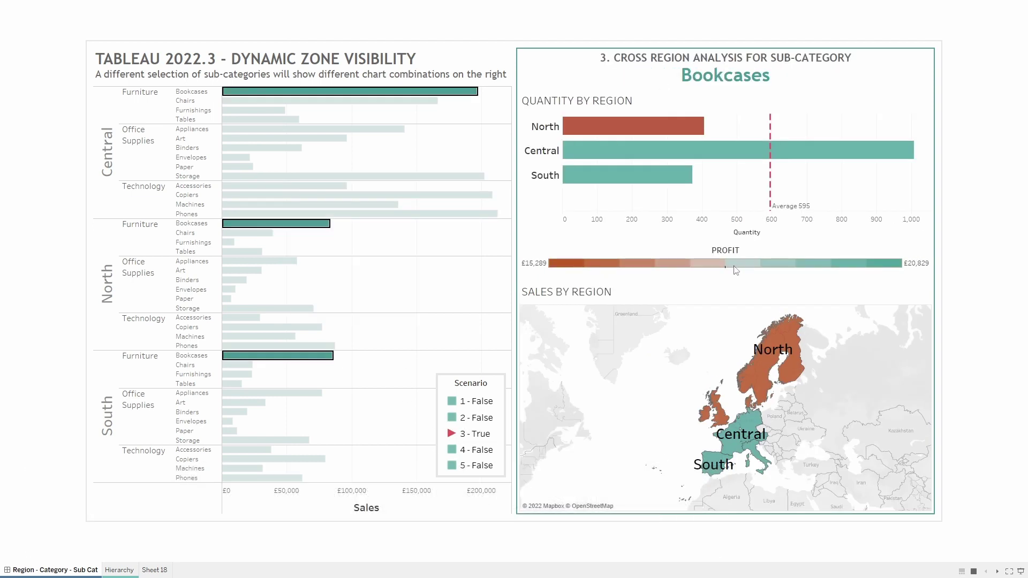
{"action": "left_click", "coordinate": [388, 298]}
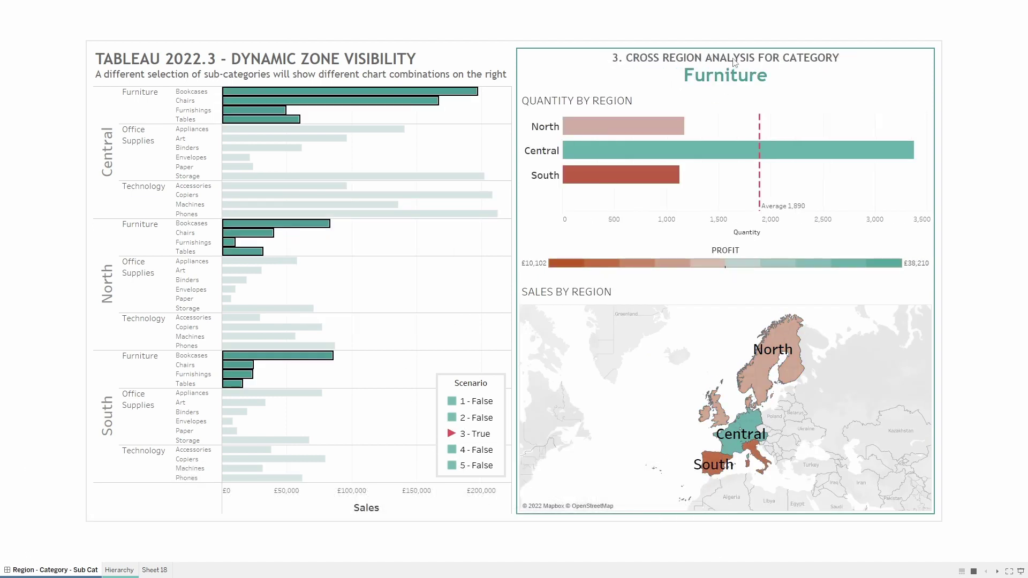
Set the level of analysis to the North region, and return it to All Regions.
{"action": "mouse_move", "coordinate": [262, 229]}
{"action": "left_click", "coordinate": [341, 282]}
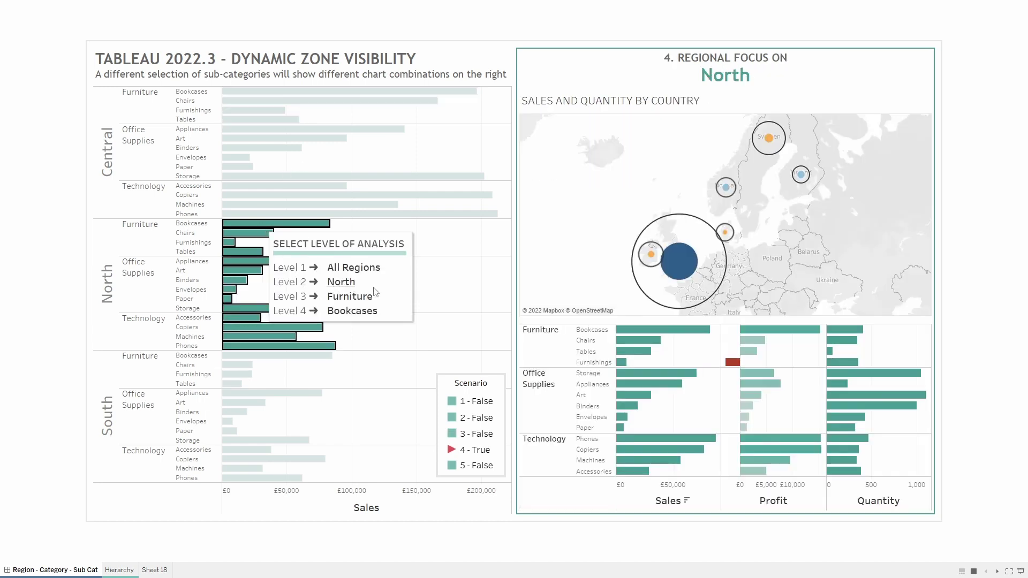
{"action": "mouse_move", "coordinate": [353, 206]}
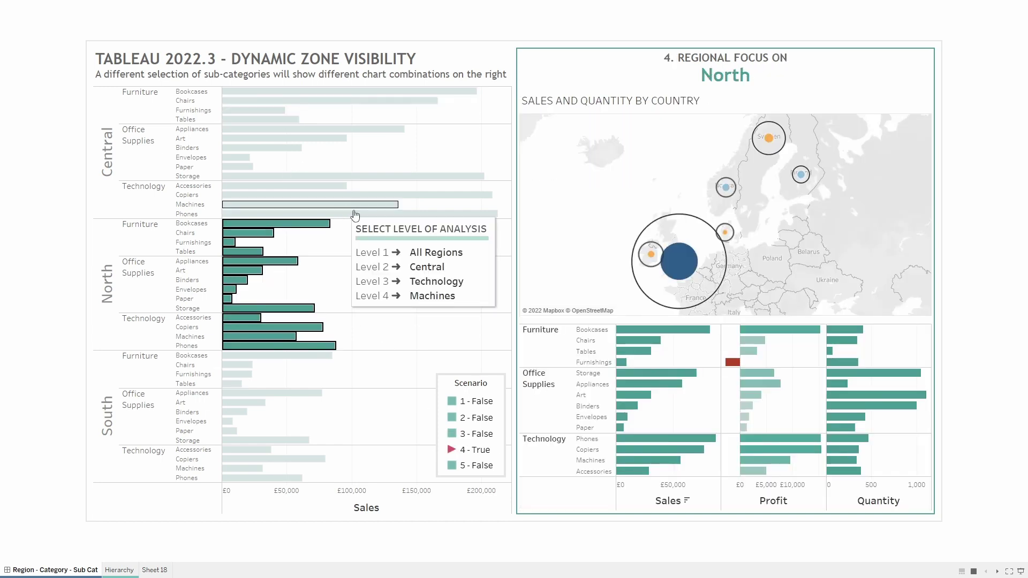
{"action": "left_click", "coordinate": [422, 253]}
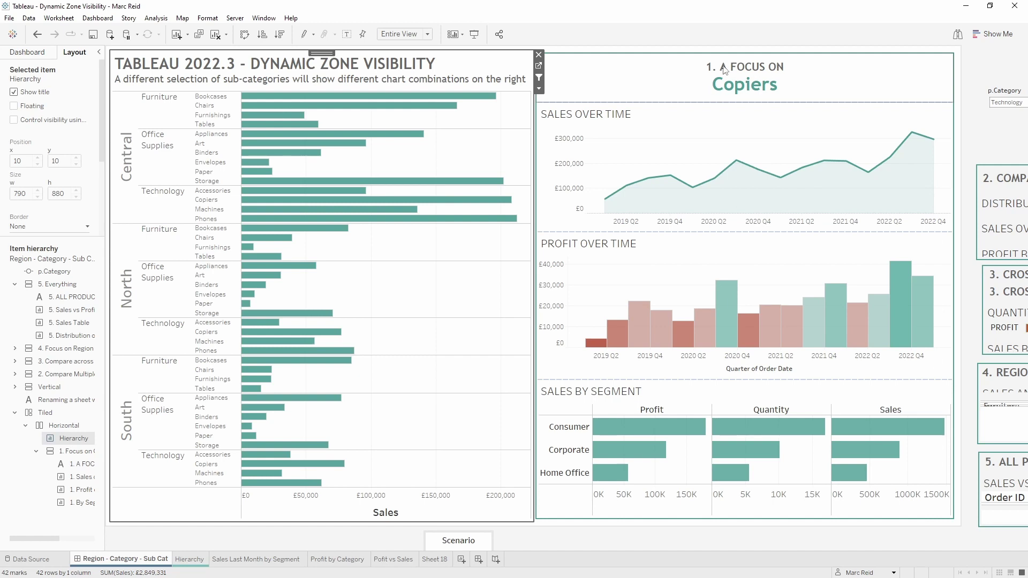
Review the numbered scenario containers in the item hierarchy by selecting them, and collapse the 5. Everything container.
{"action": "left_click_drag", "start_coordinate": [107, 437], "coordinate": [192, 438]}
{"action": "left_click", "coordinate": [68, 451]}
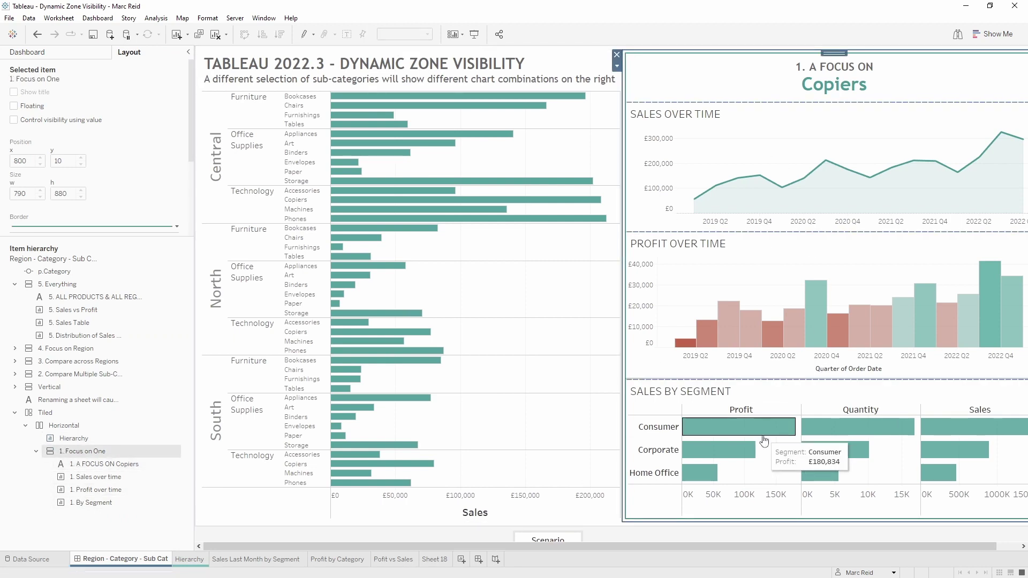
{"action": "left_click", "coordinate": [67, 374]}
{"action": "left_click", "coordinate": [67, 348]}
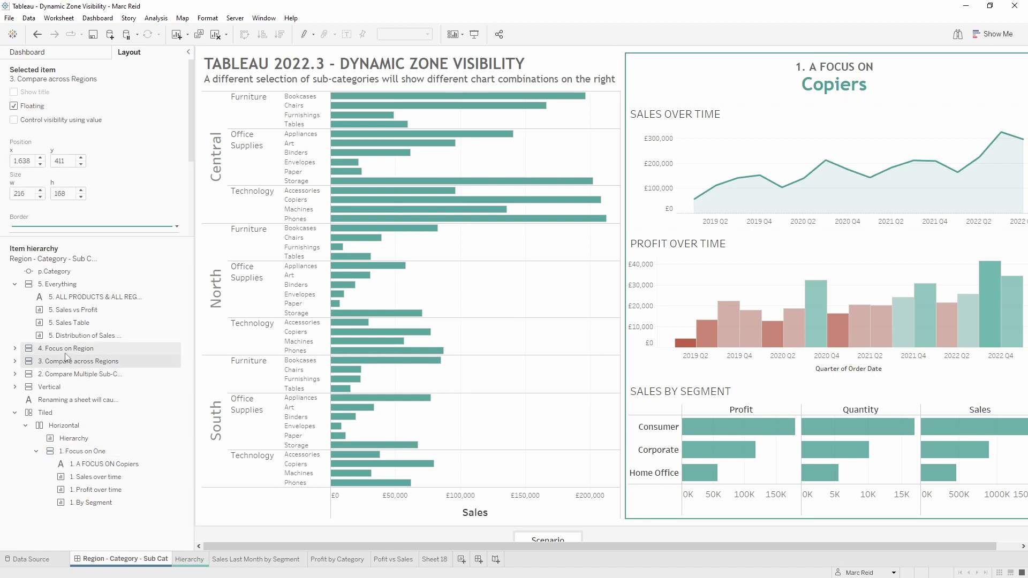
{"action": "left_click", "coordinate": [14, 285]}
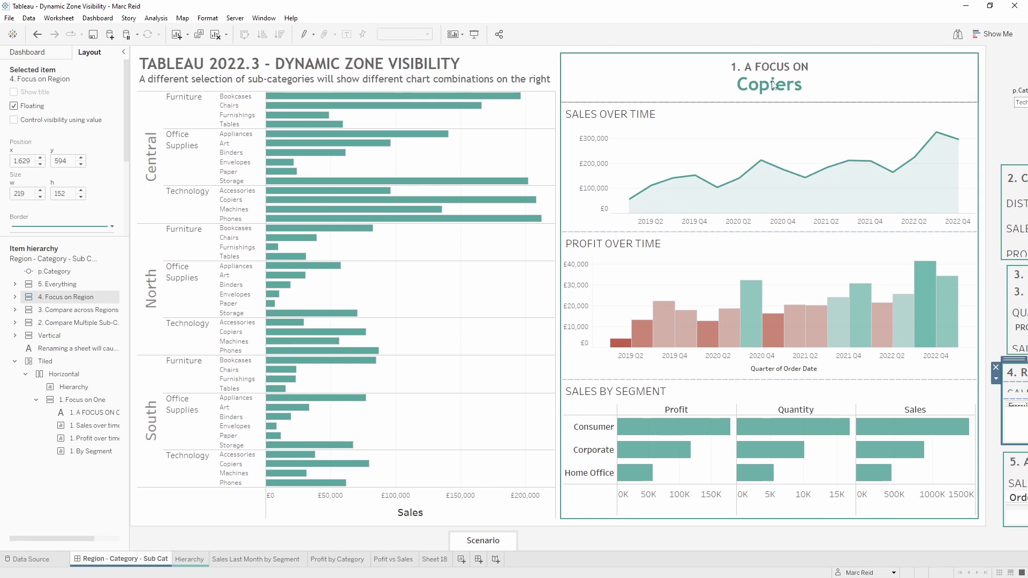
Test the sales chart by selecting the North Appliances bar, clearing it, and selecting the bars from Central Accessories to North Bookcases.
{"action": "left_click", "coordinate": [326, 267]}
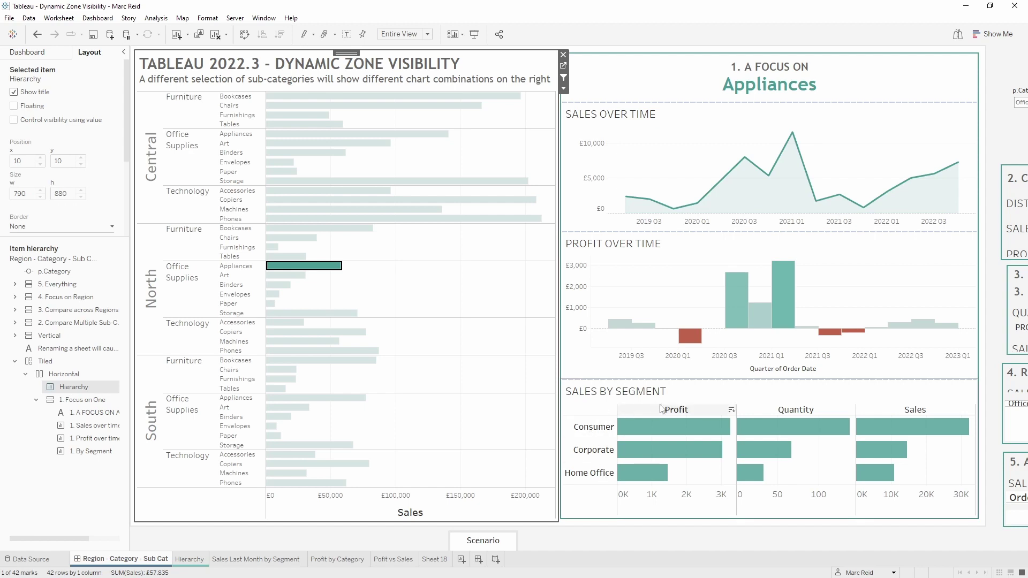
{"action": "left_click", "coordinate": [450, 324]}
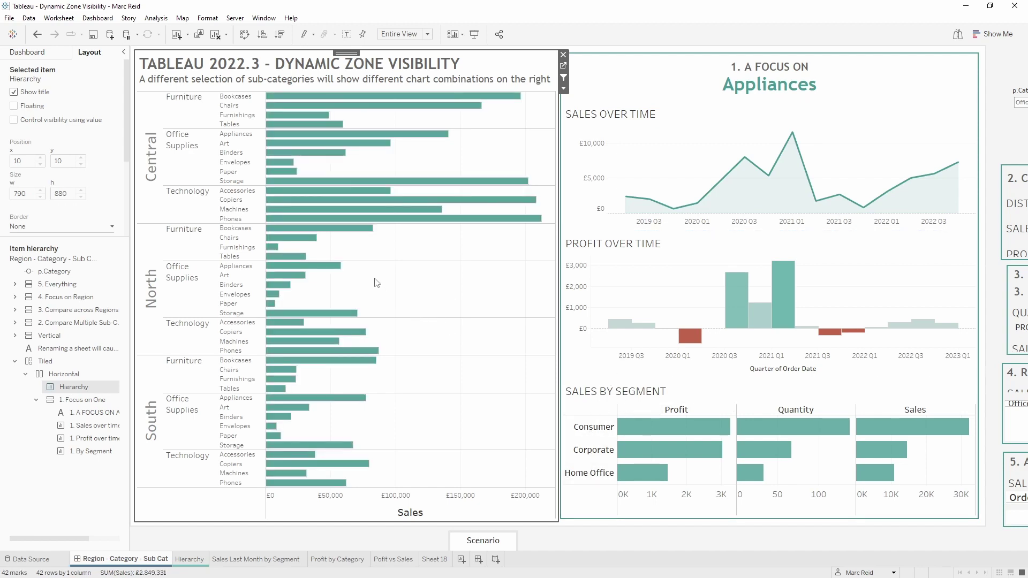
{"action": "left_click_drag", "start_coordinate": [370, 242], "coordinate": [324, 191]}
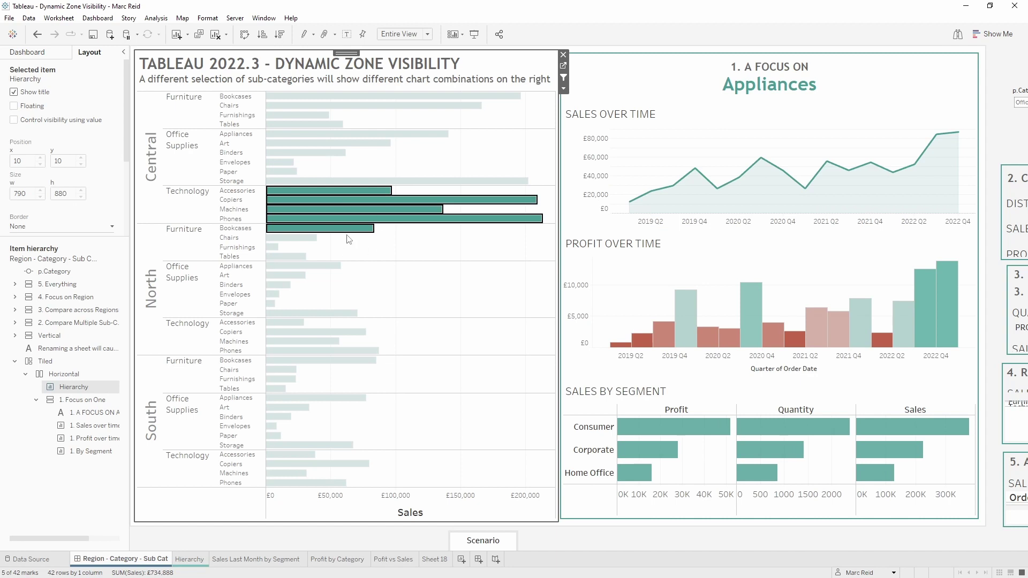
Move the floating 2. Compare Multiple Sub-Cats container into the tiled layout between the Hierarchy chart and 1. Focus on One.
{"action": "left_click", "coordinate": [51, 324]}
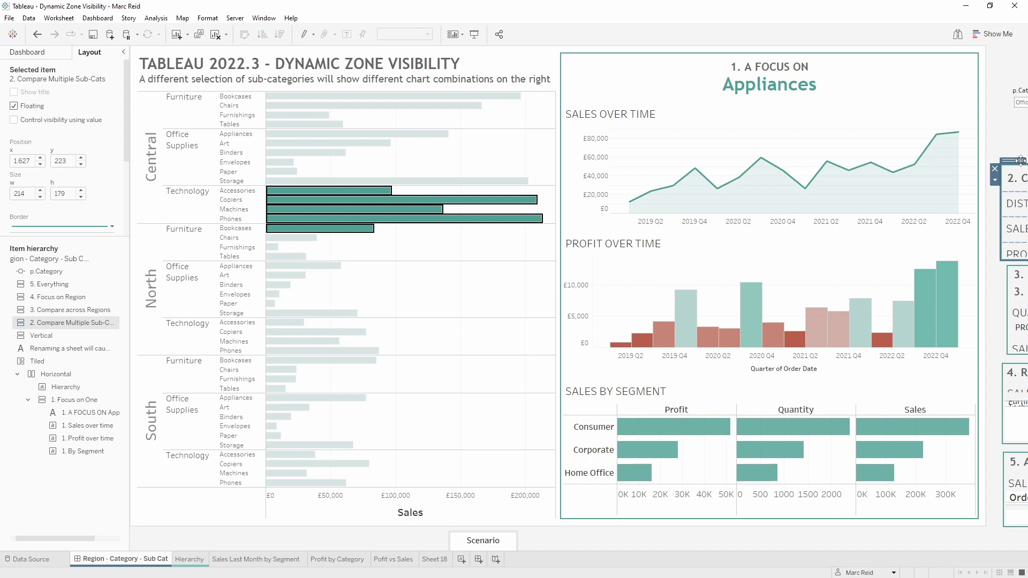
{"action": "left_click_drag", "start_coordinate": [1020, 160], "coordinate": [490, 190]}
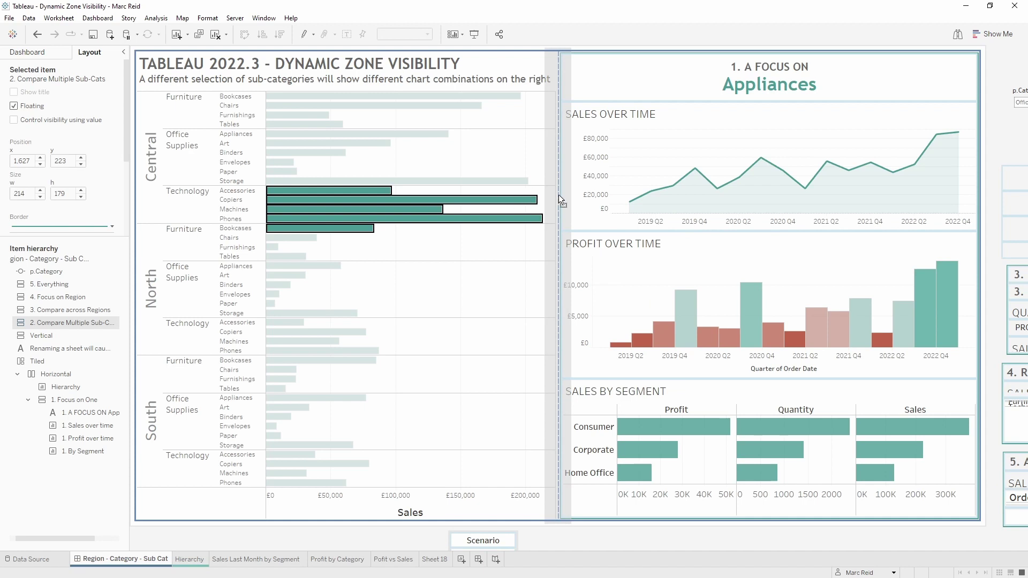
{"action": "left_click_drag", "start_coordinate": [558, 199], "coordinate": [559, 197]}
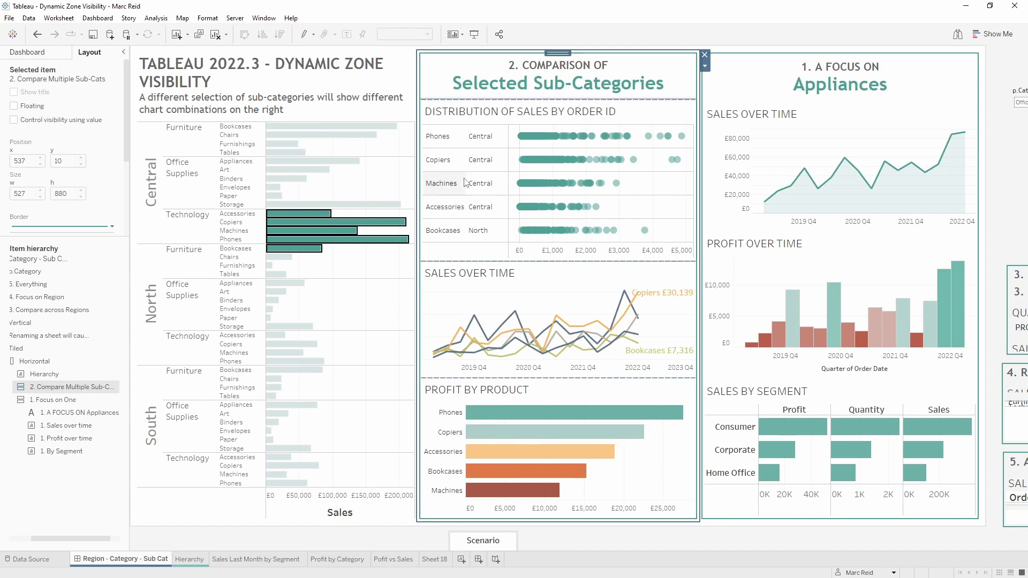
{"action": "mouse_move", "coordinate": [560, 213]}
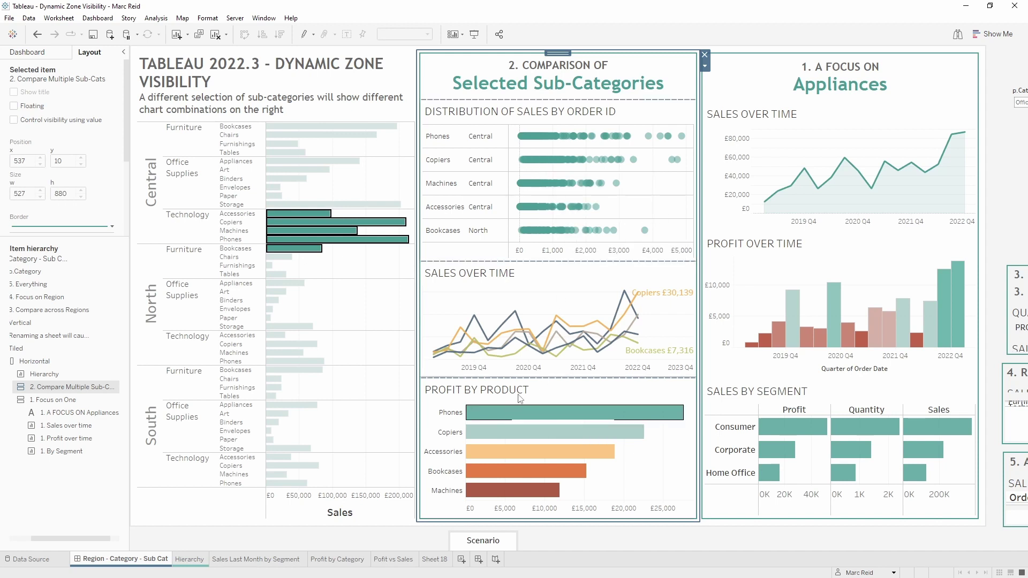
{"action": "mouse_move", "coordinate": [523, 324]}
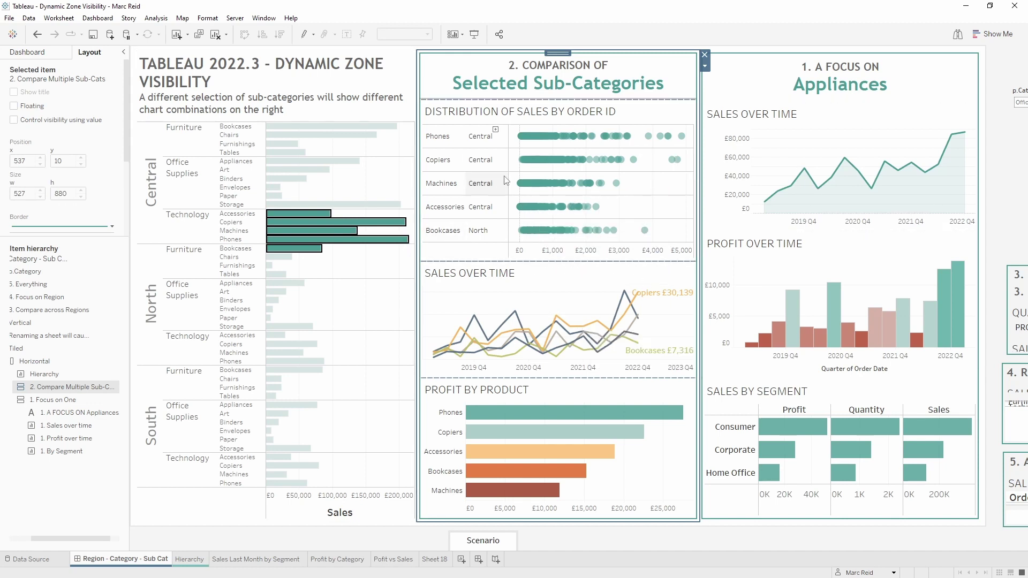
{"action": "left_click", "coordinate": [409, 298]}
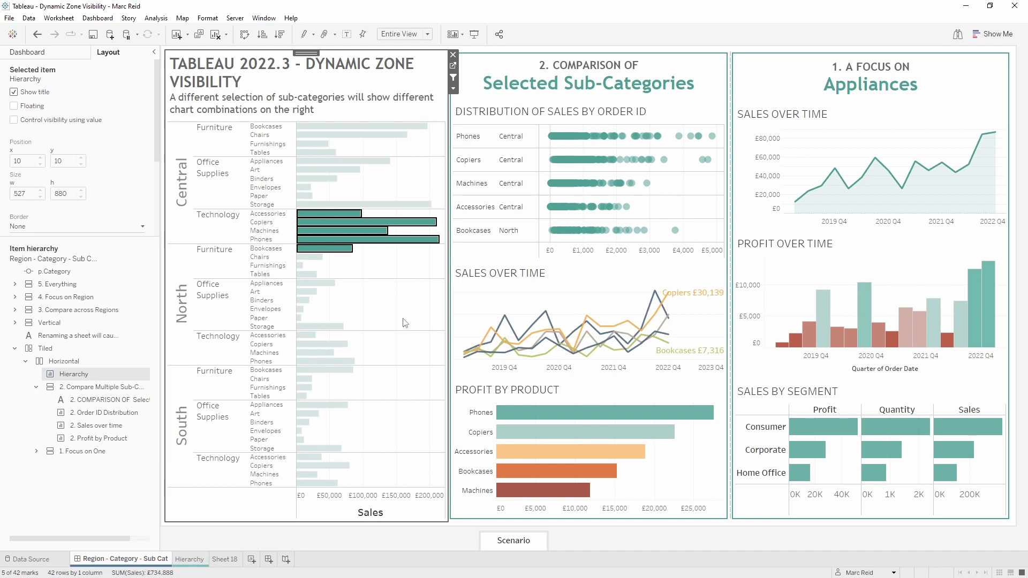
Control the visibility of the 1. Focus on One container with the value 1. One Sub-Cat Focus.
{"action": "left_click", "coordinate": [80, 452]}
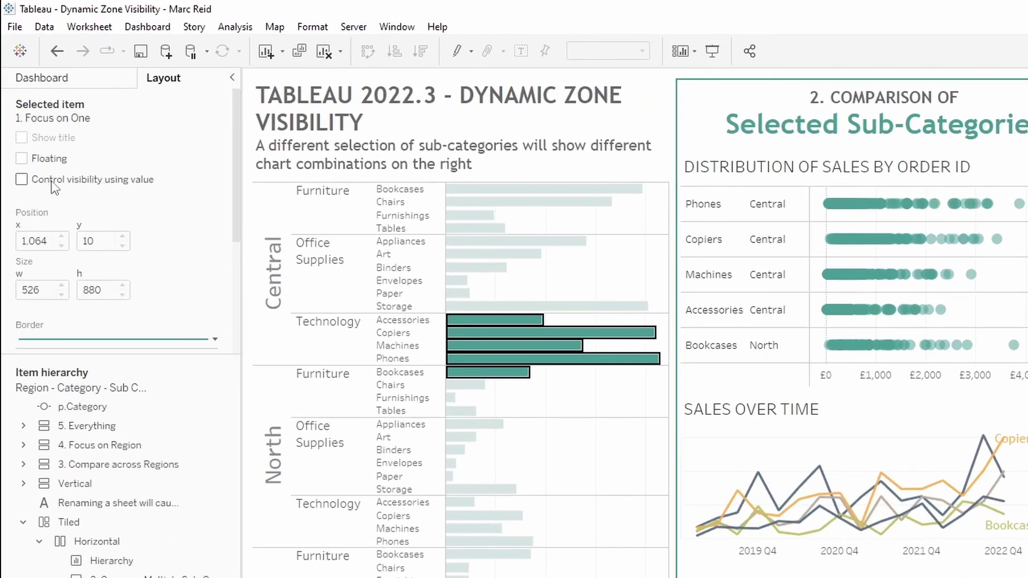
{"action": "left_click", "coordinate": [100, 182]}
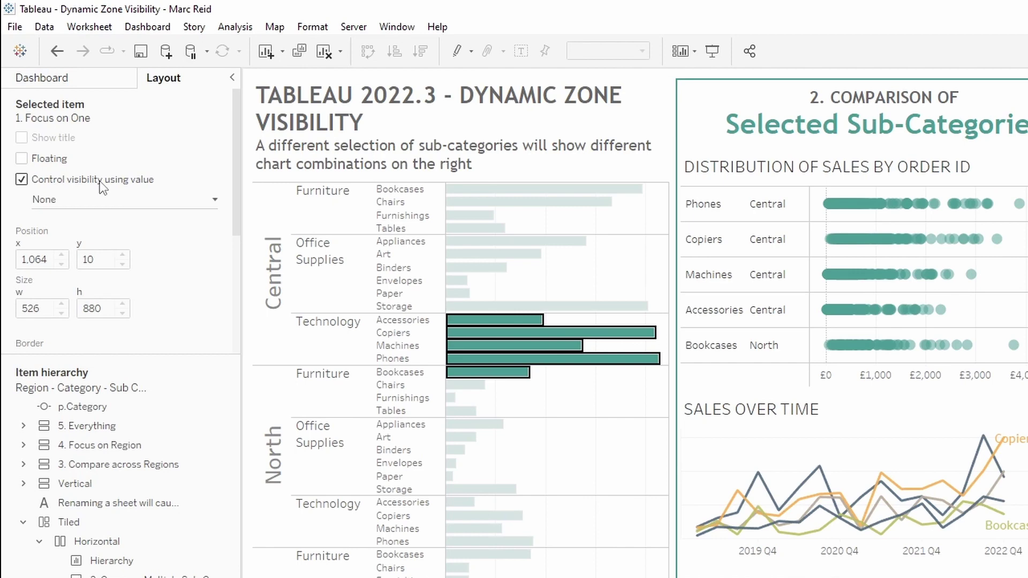
{"action": "left_click", "coordinate": [121, 200]}
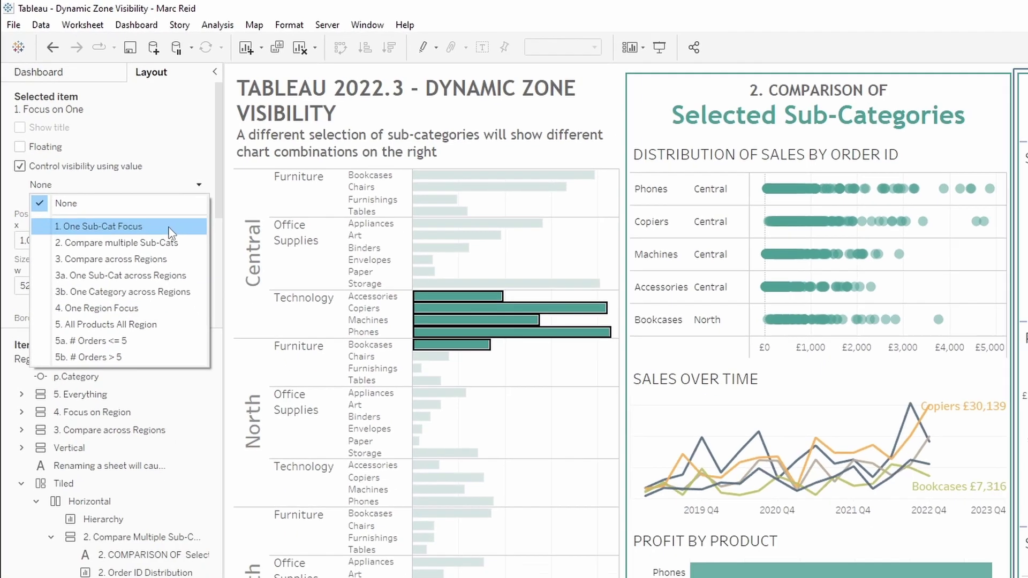
{"action": "left_click", "coordinate": [186, 245]}
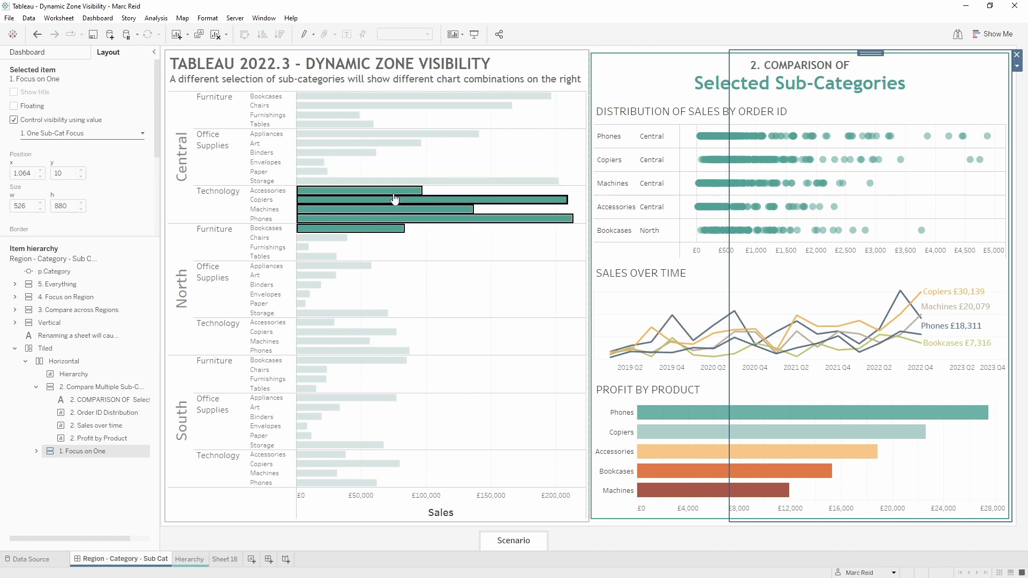
{"action": "mouse_move", "coordinate": [439, 206]}
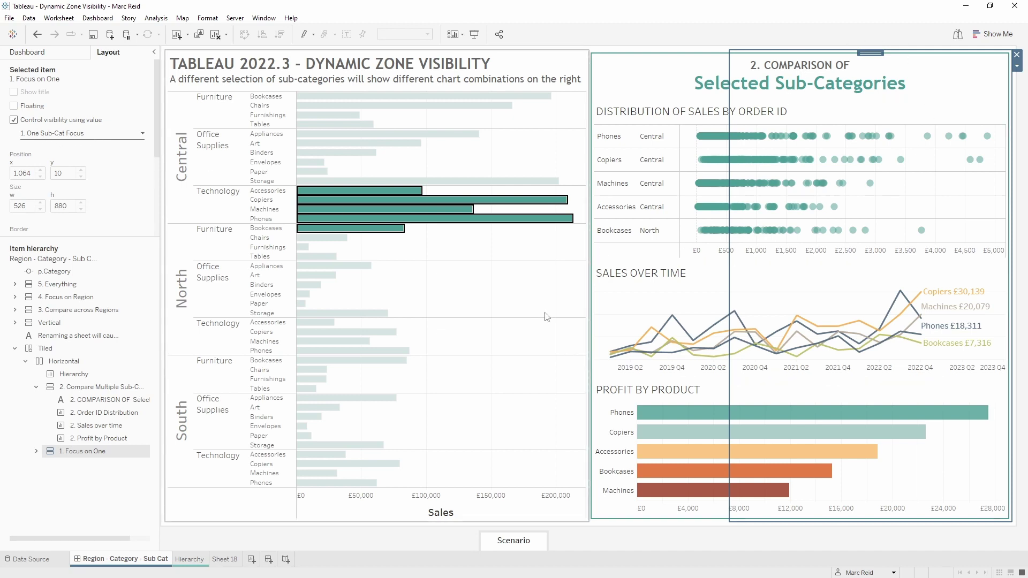
{"action": "left_click", "coordinate": [503, 277]}
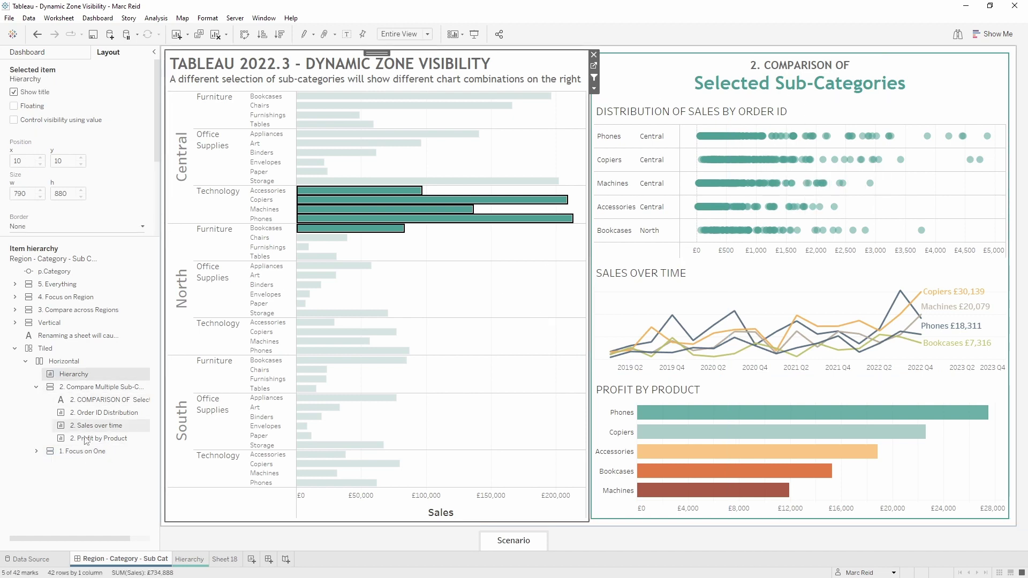
Control the visibility of the 2. Compare Multiple Sub-Cats container with the value 2. Compare multiple Sub-Cats.
{"action": "left_click", "coordinate": [90, 387]}
{"action": "left_click", "coordinate": [75, 121]}
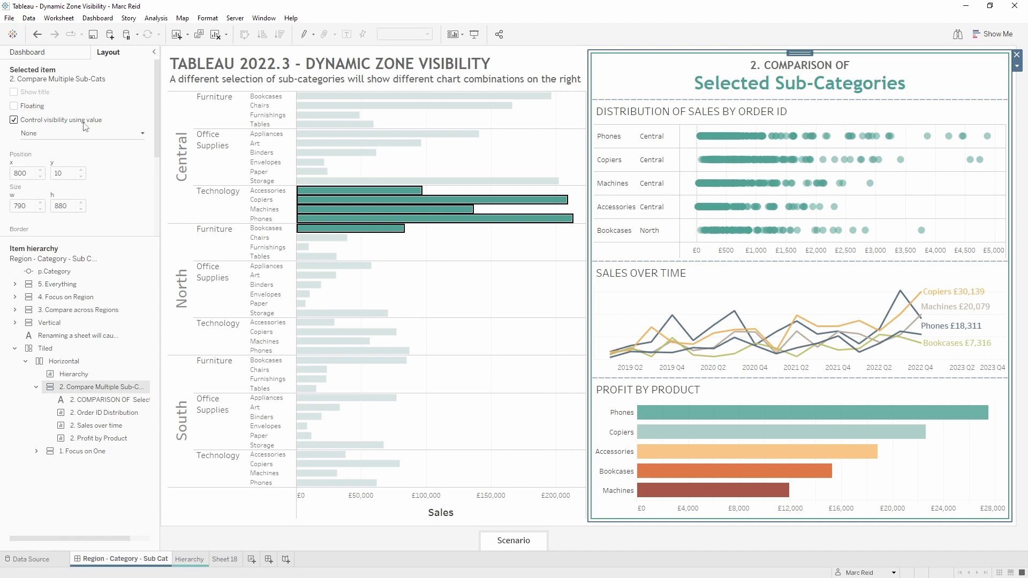
{"action": "left_click", "coordinate": [61, 133]}
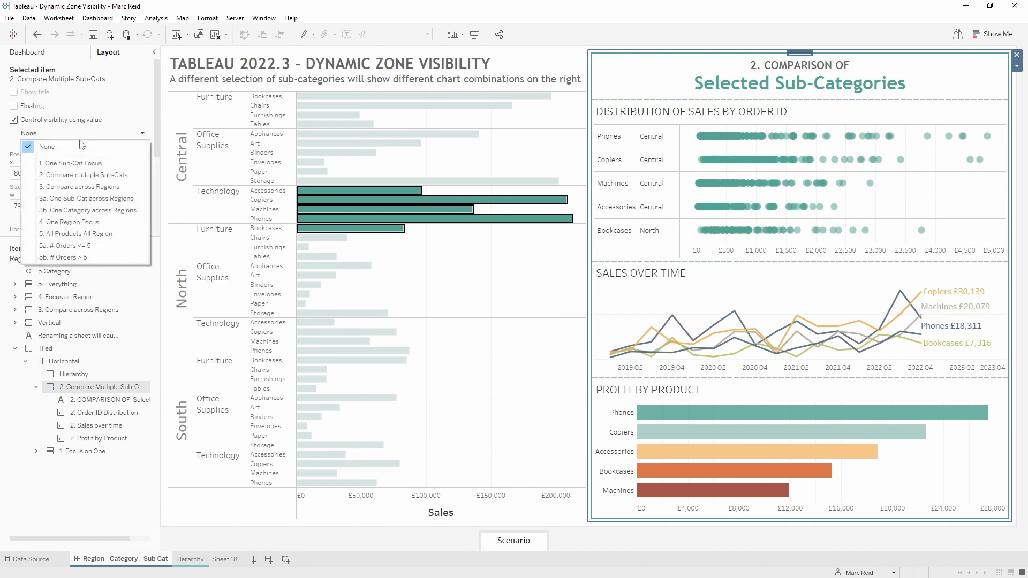
{"action": "left_click", "coordinate": [91, 177]}
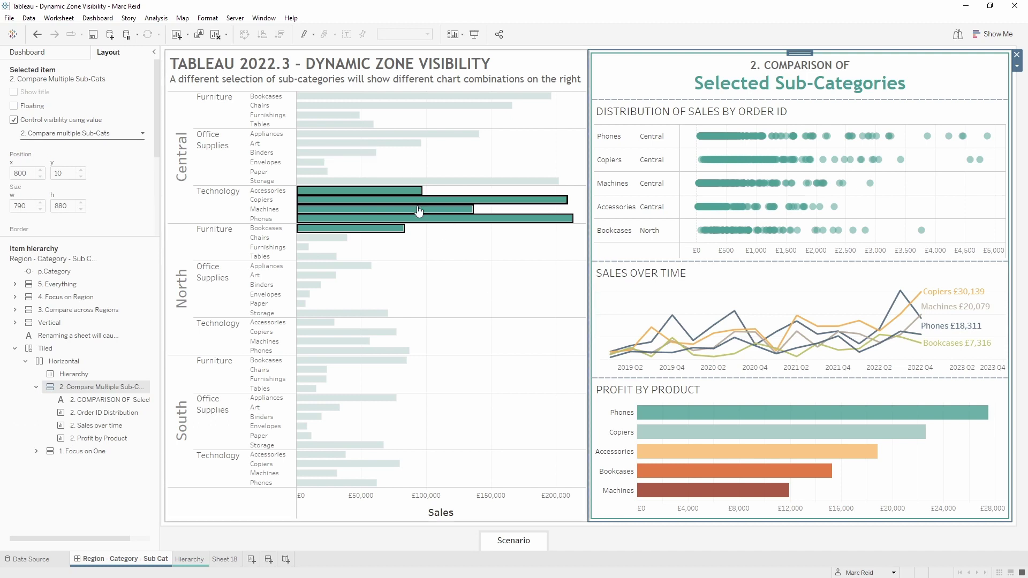
Test the container swapping by selecting the North Appliances bar, several bars from North Storage to South Appliances, and a single Bookcases bar.
{"action": "left_click", "coordinate": [360, 272]}
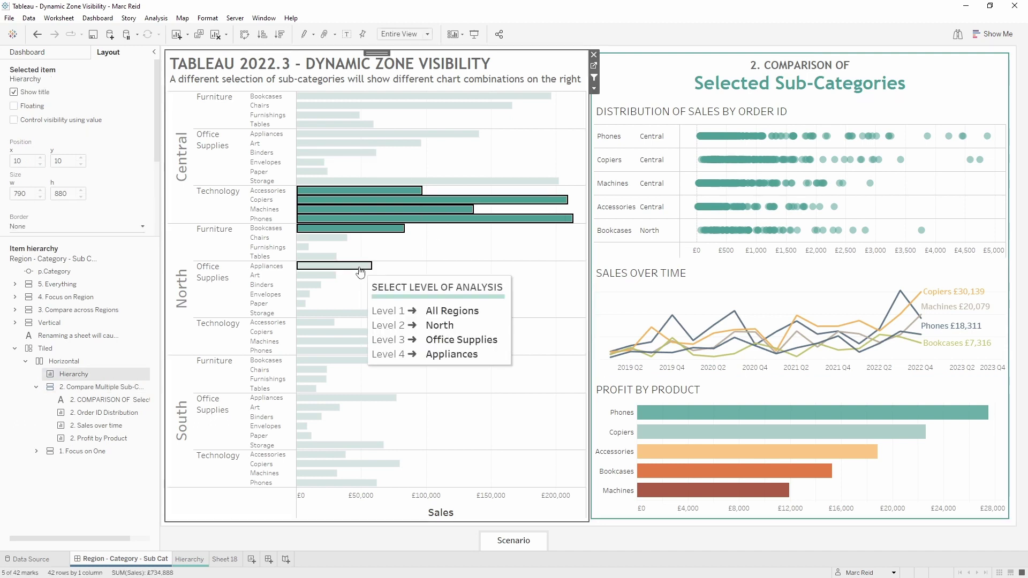
{"action": "left_click", "coordinate": [360, 272]}
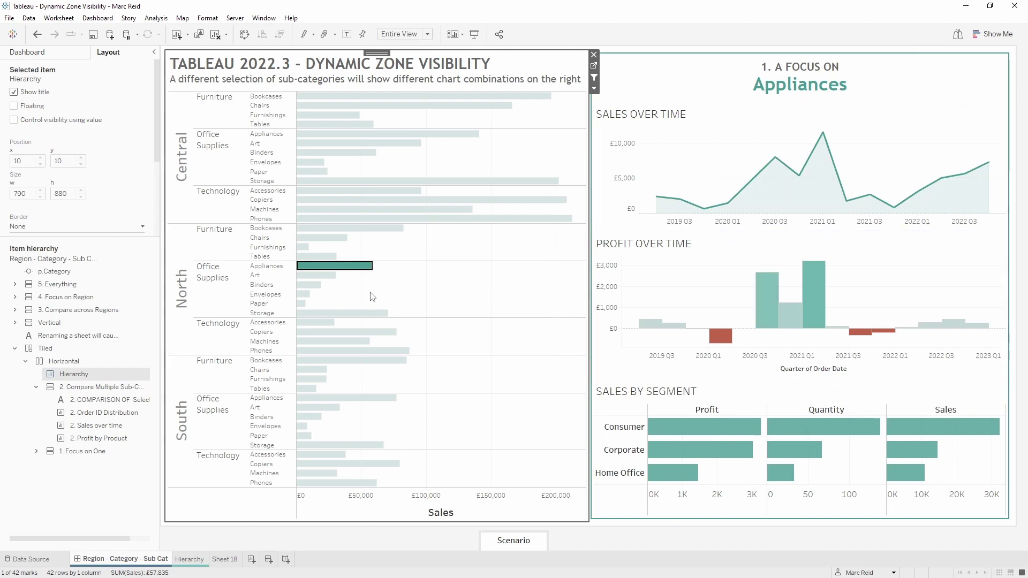
{"action": "left_click_drag", "start_coordinate": [426, 287], "coordinate": [396, 402]}
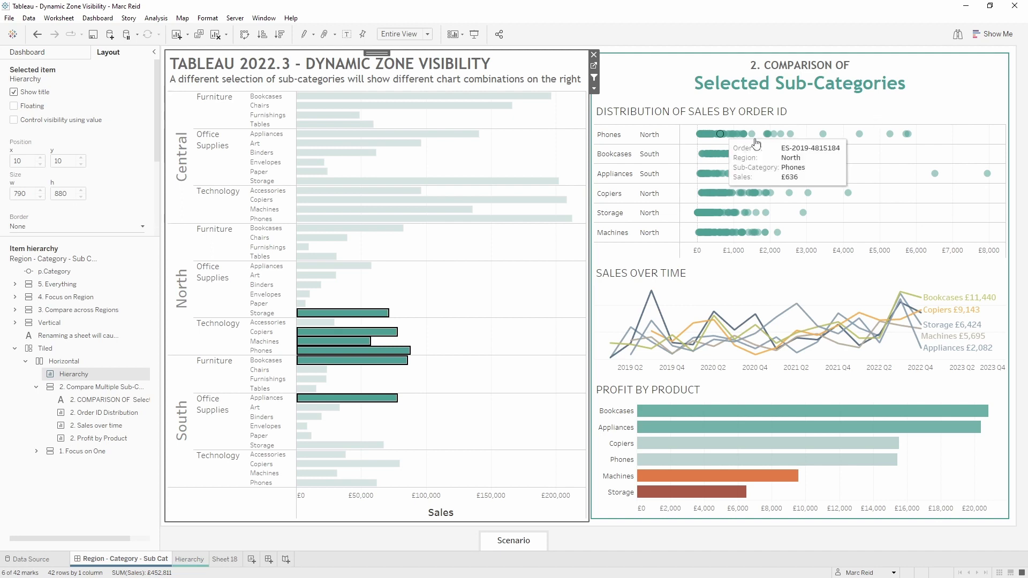
{"action": "left_click", "coordinate": [390, 368]}
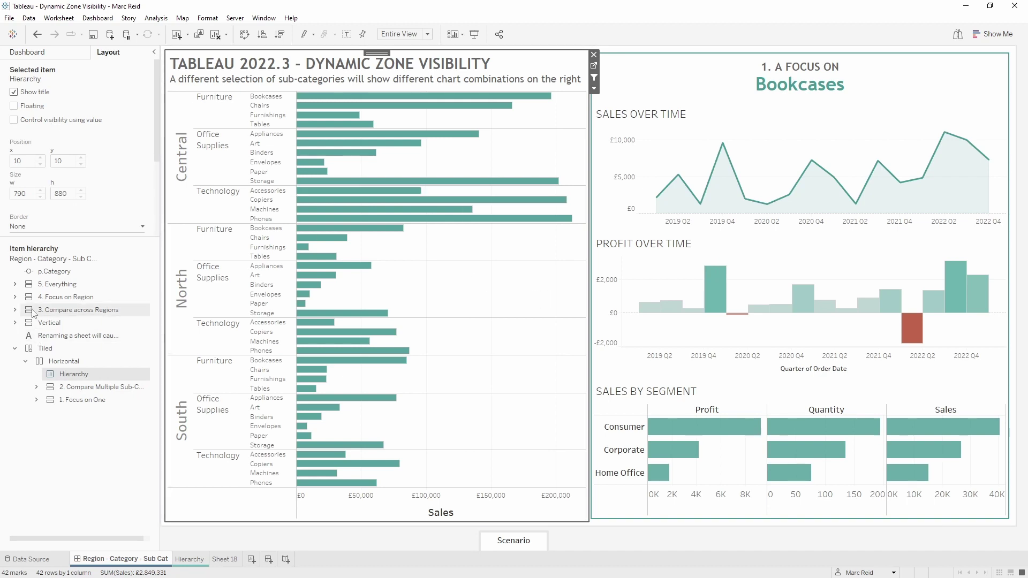
Place the 3. Compare across Regions container in the tiled layout beside the Hierarchy chart and make its visibility depend on a value.
{"action": "left_click", "coordinate": [75, 309]}
{"action": "left_click_drag", "start_coordinate": [75, 310], "coordinate": [616, 303]}
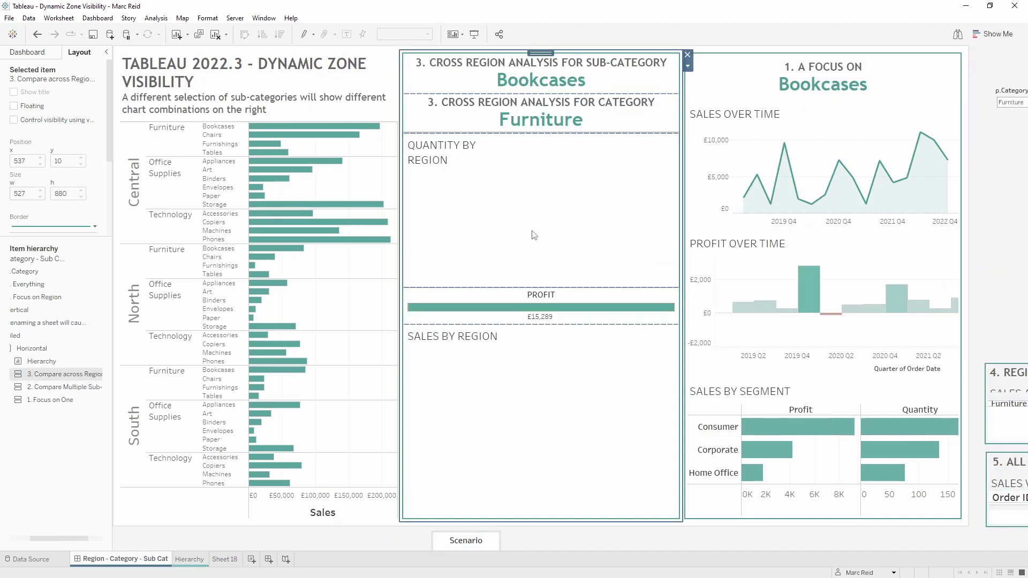
{"action": "left_click", "coordinate": [14, 120]}
{"action": "left_click", "coordinate": [88, 132]}
{"action": "left_click", "coordinate": [74, 147]}
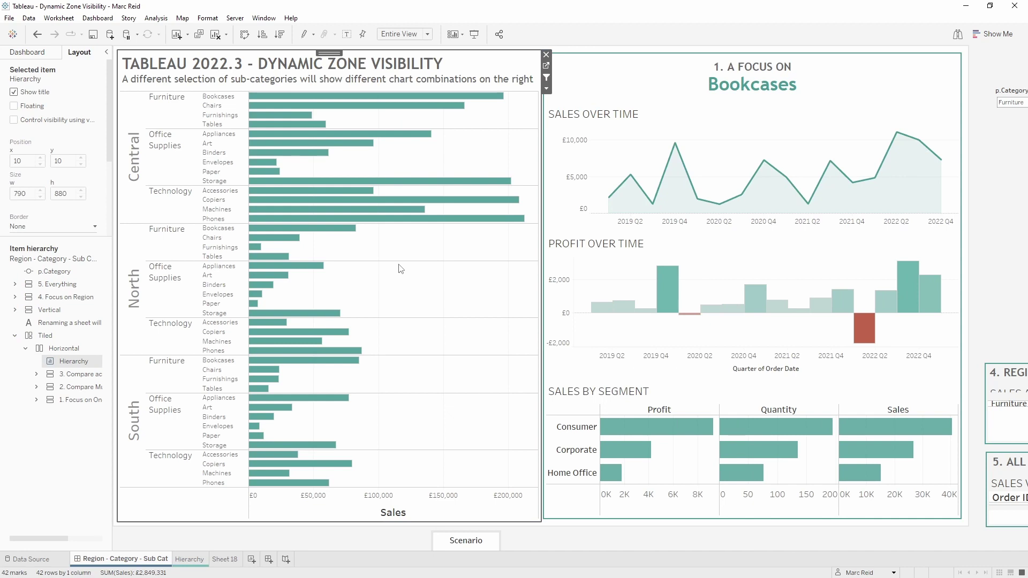
Choose Phones as the analysis level from the Central Phones bar and control the sub-category title's visibility with 3a. One Sub-Cat across Regions.
{"action": "mouse_move", "coordinate": [327, 220]}
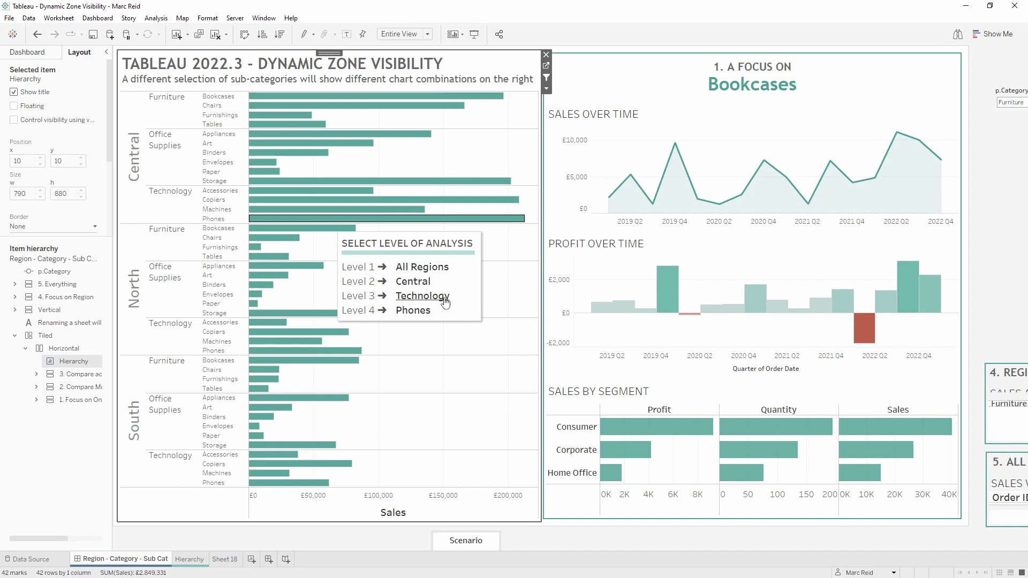
{"action": "left_click", "coordinate": [416, 312]}
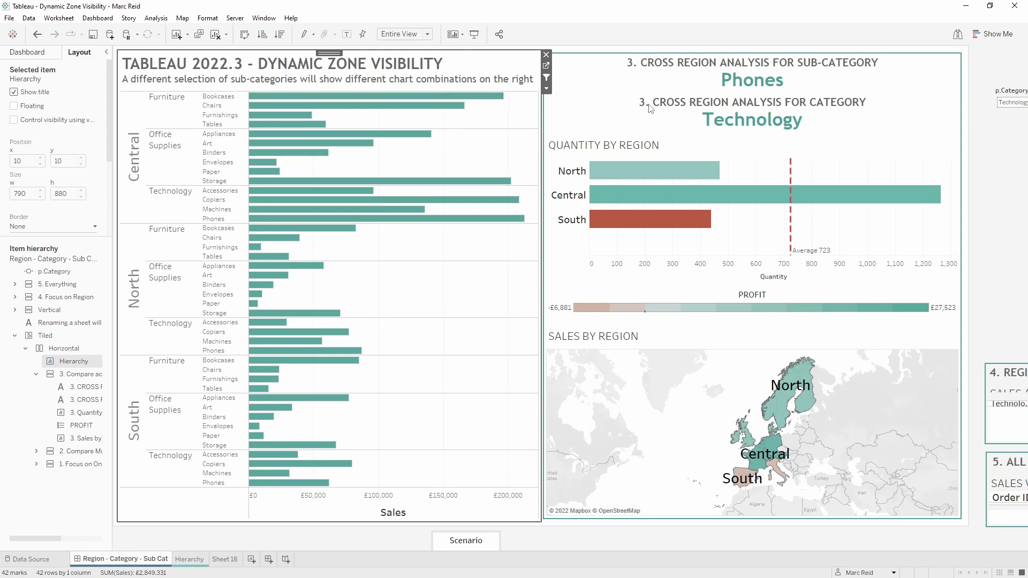
{"action": "left_click", "coordinate": [678, 87]}
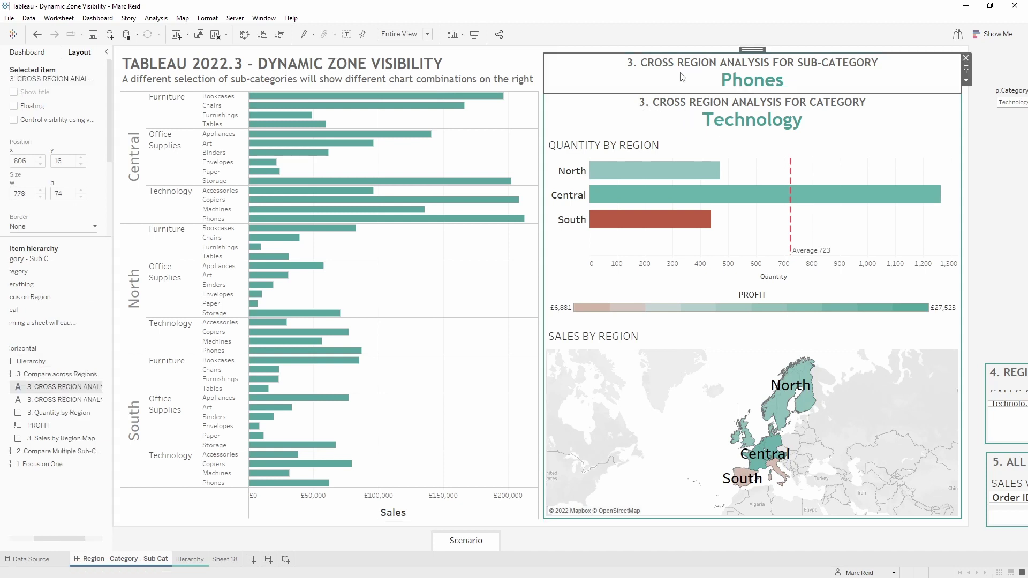
{"action": "left_click", "coordinate": [42, 120]}
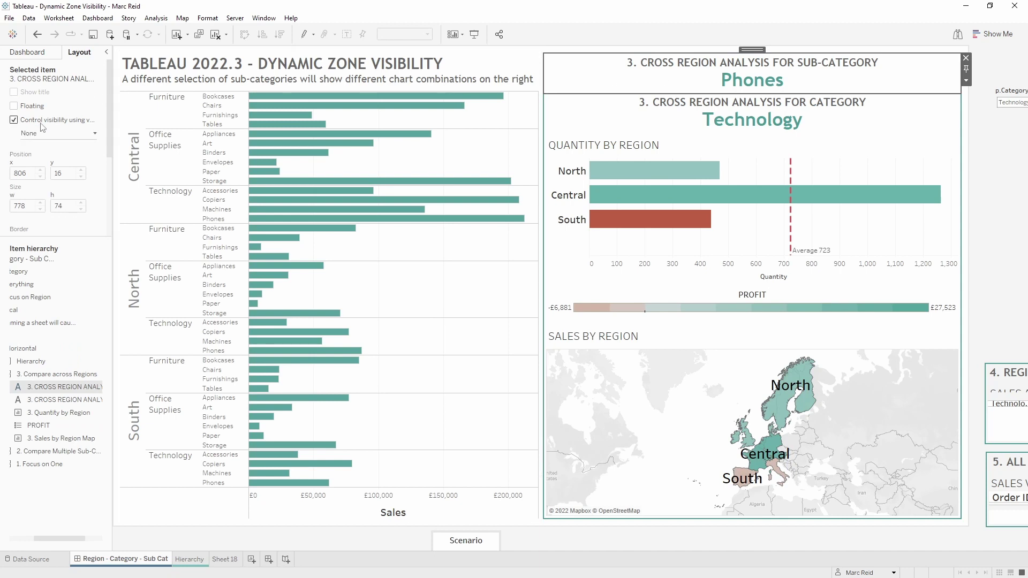
{"action": "left_click", "coordinate": [52, 134]}
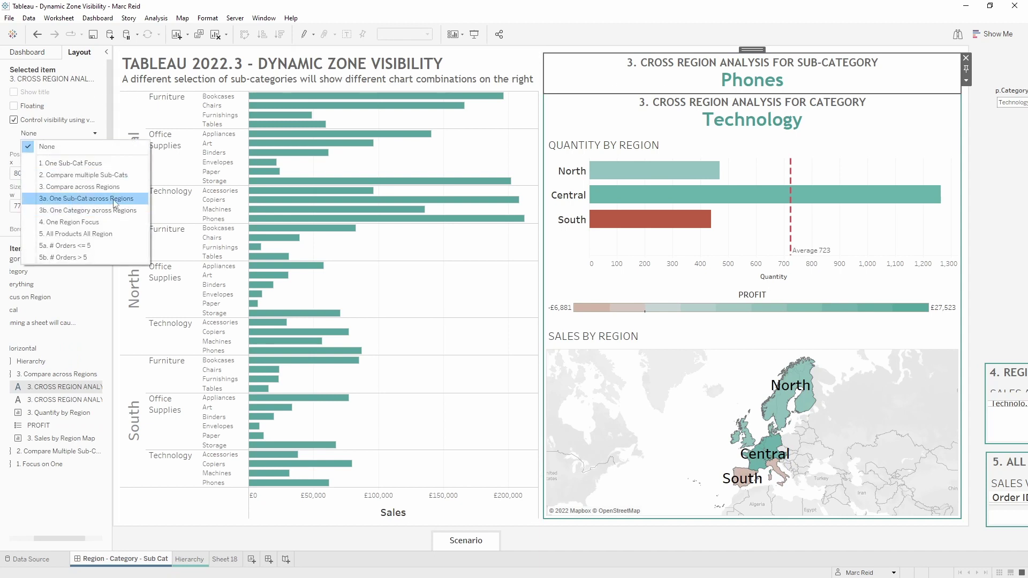
{"action": "left_click", "coordinate": [86, 198]}
Control the visibility of the cross region category title with the value 3b. One Category across Regions.
{"action": "left_click", "coordinate": [600, 109]}
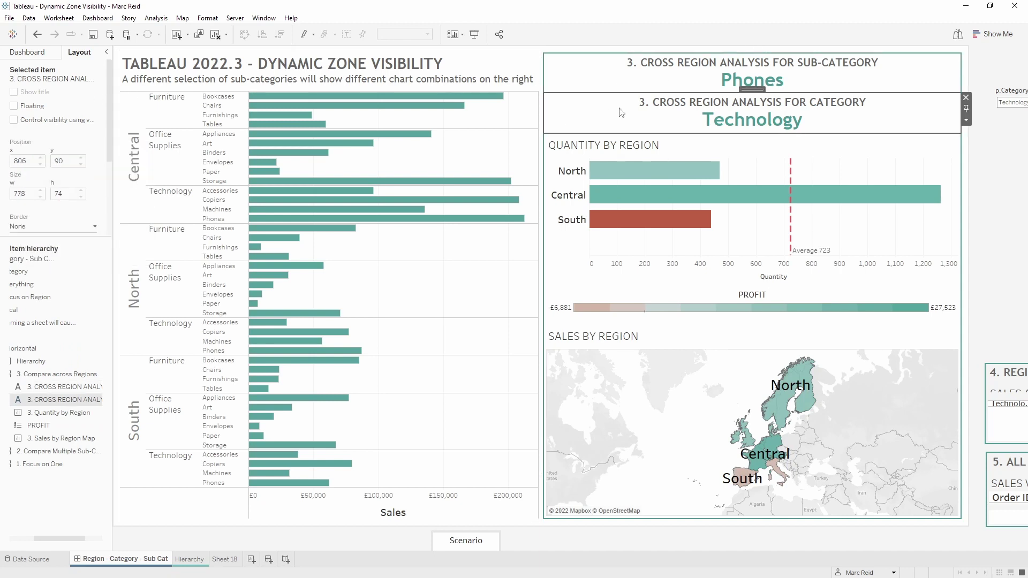
{"action": "left_click", "coordinate": [33, 118]}
{"action": "left_click", "coordinate": [53, 133]}
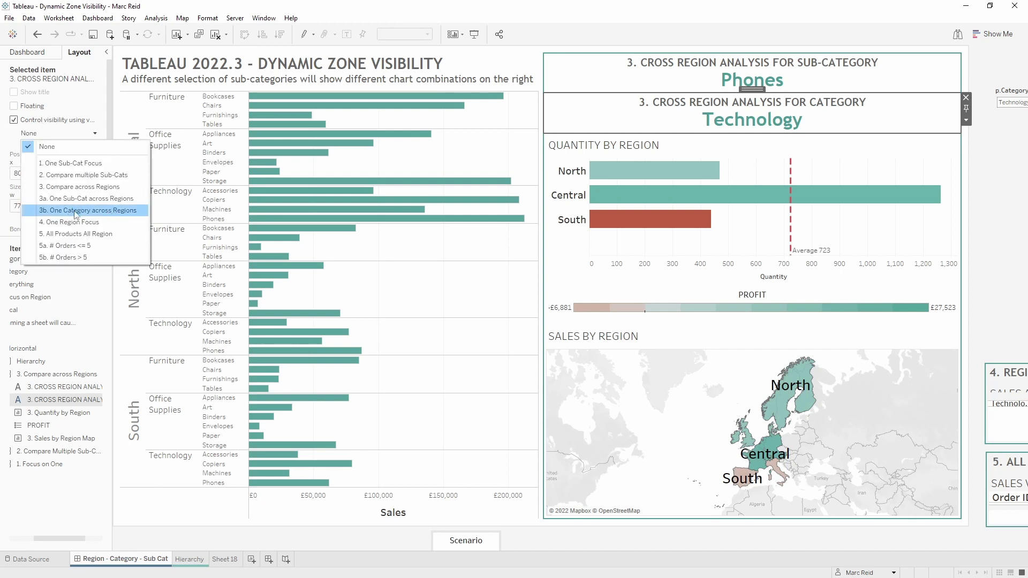
{"action": "left_click", "coordinate": [125, 211]}
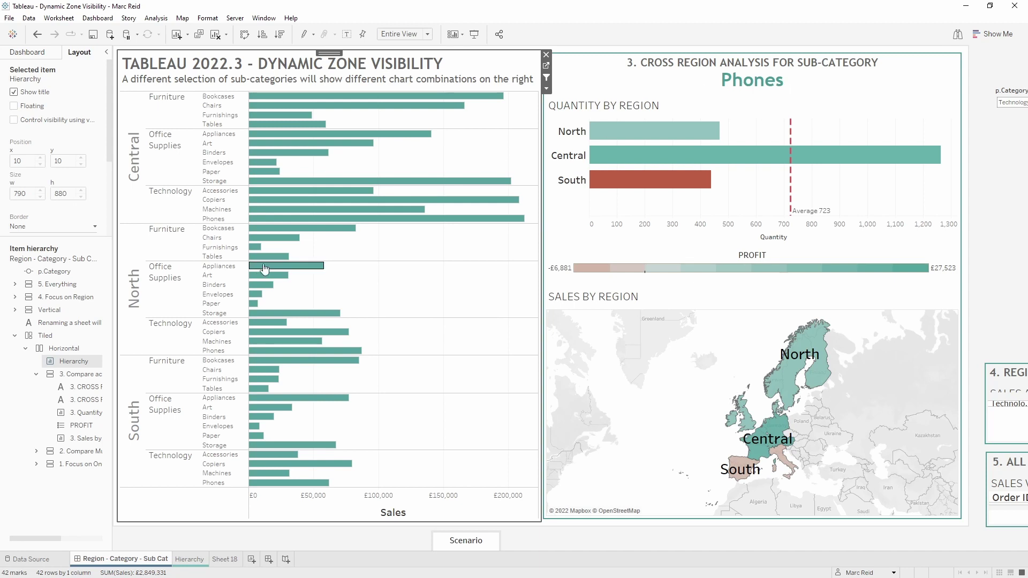
Test the title swapping by choosing the Furniture category level and the Appliances sub-category level, and clear the selection.
{"action": "mouse_move", "coordinate": [270, 257]}
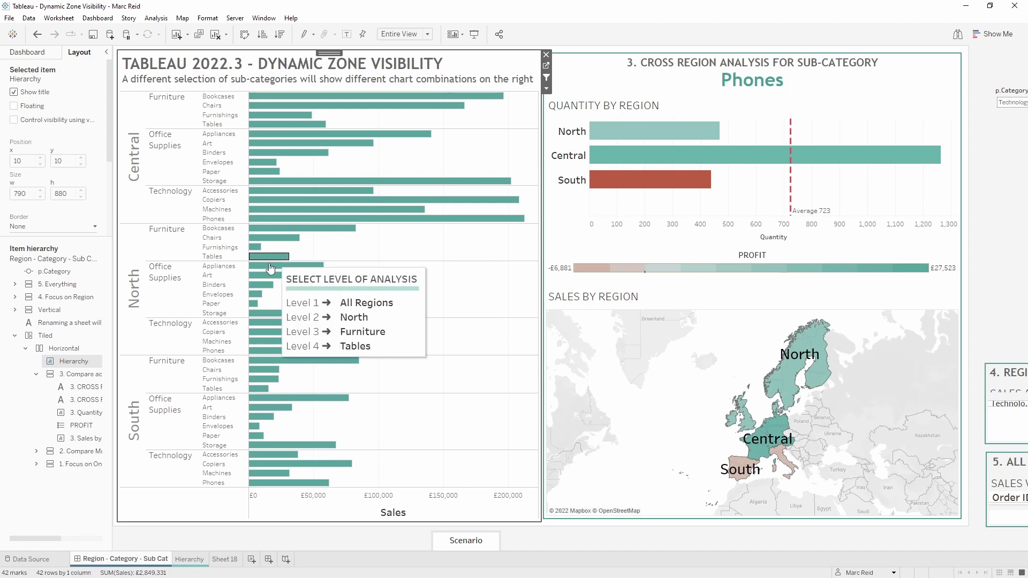
{"action": "left_click", "coordinate": [357, 333]}
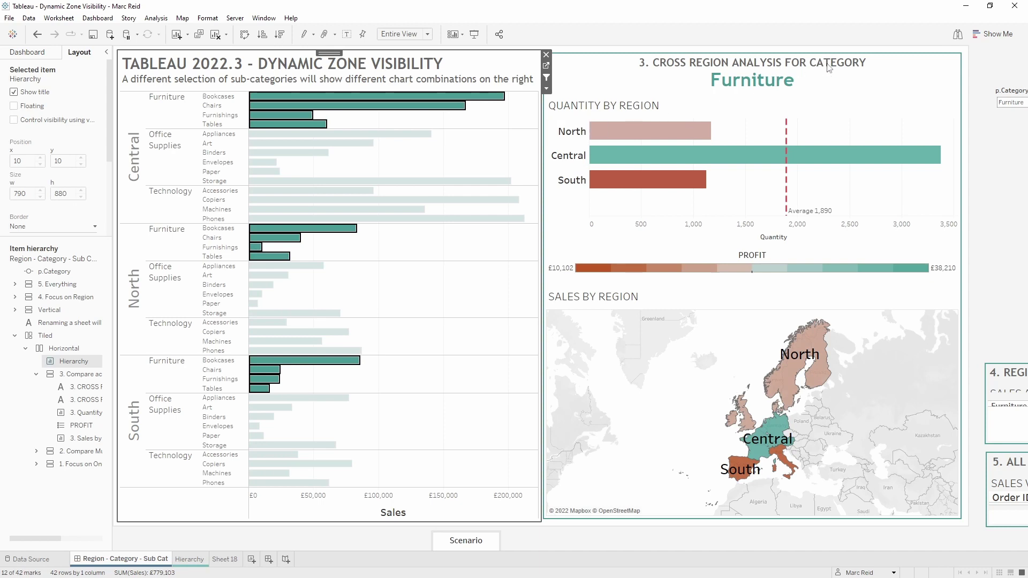
{"action": "mouse_move", "coordinate": [292, 266]}
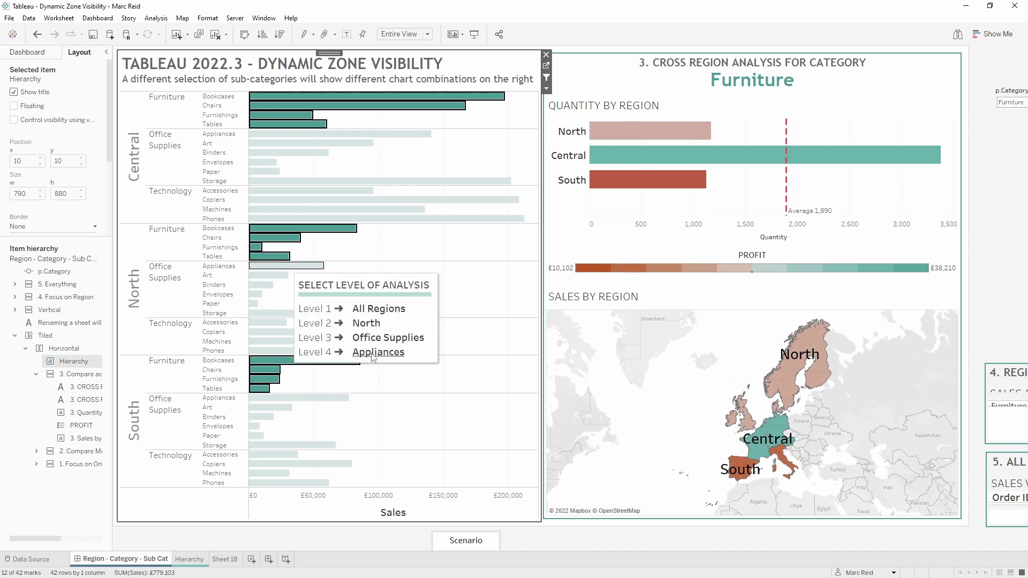
{"action": "left_click", "coordinate": [373, 352]}
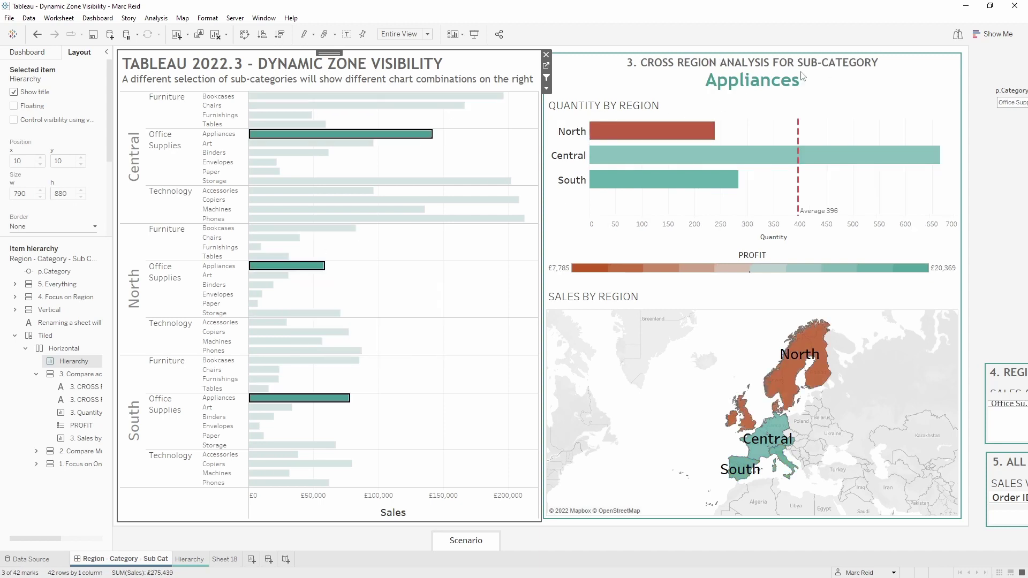
{"action": "left_click", "coordinate": [414, 270]}
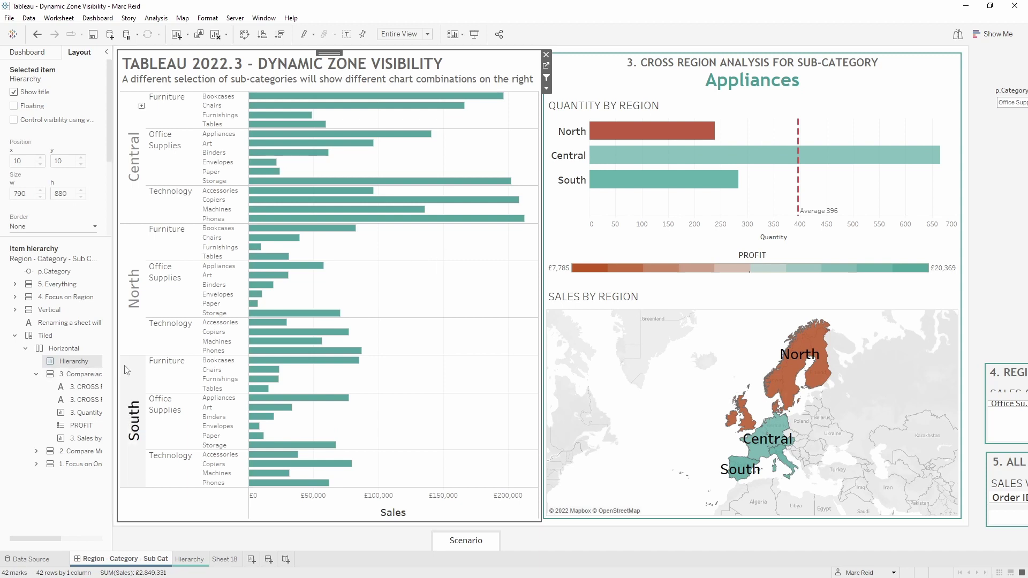
Place the 4. Focus on Region container in the tiled layout beside the Hierarchy chart and control its visibility with 4. One Region Focus.
{"action": "left_click", "coordinate": [36, 373]}
{"action": "left_click", "coordinate": [60, 297]}
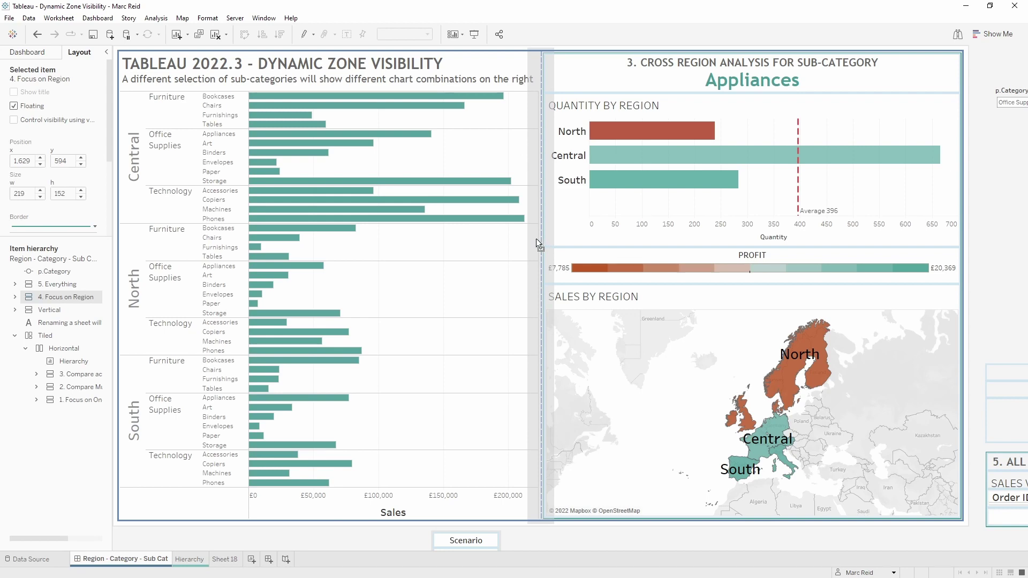
{"action": "left_click_drag", "start_coordinate": [538, 238], "coordinate": [538, 238]}
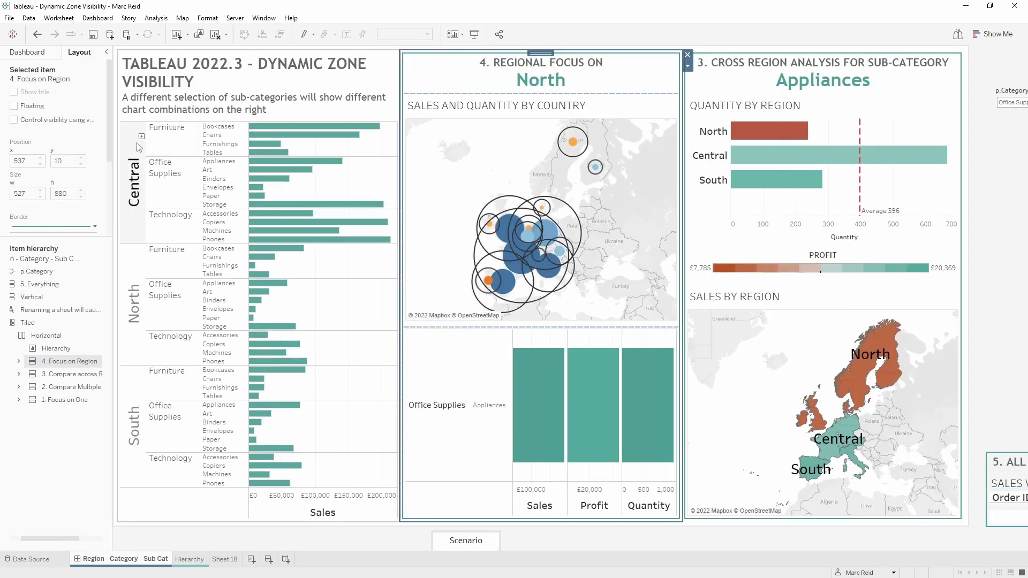
{"action": "left_click", "coordinate": [30, 122]}
{"action": "left_click", "coordinate": [65, 133]}
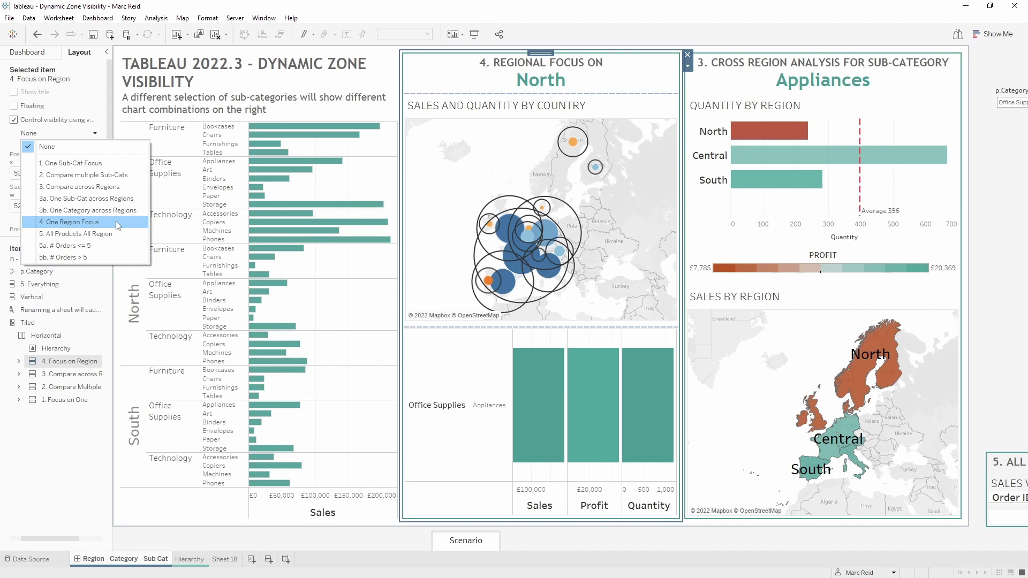
{"action": "left_click", "coordinate": [118, 223]}
Test the region container by choosing the North level from the North Bookcases bar, and clear the selection.
{"action": "left_click", "coordinate": [310, 230]}
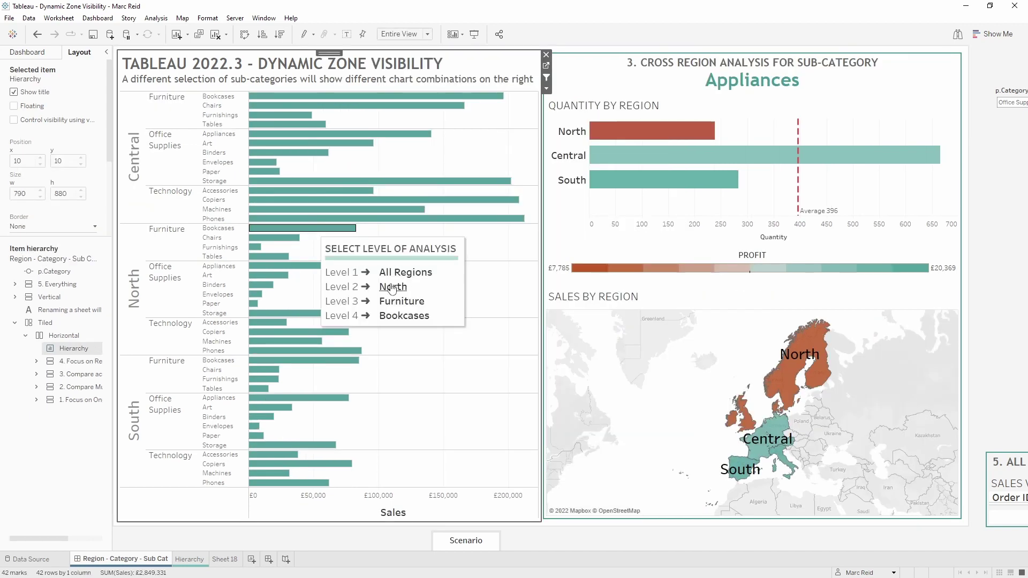
{"action": "left_click", "coordinate": [391, 288]}
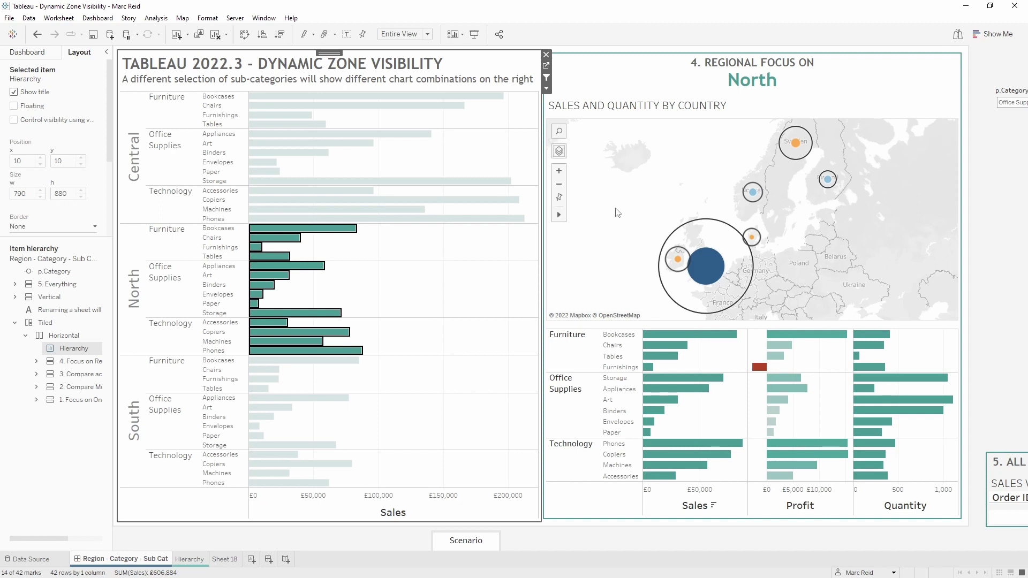
{"action": "left_click", "coordinate": [132, 320]}
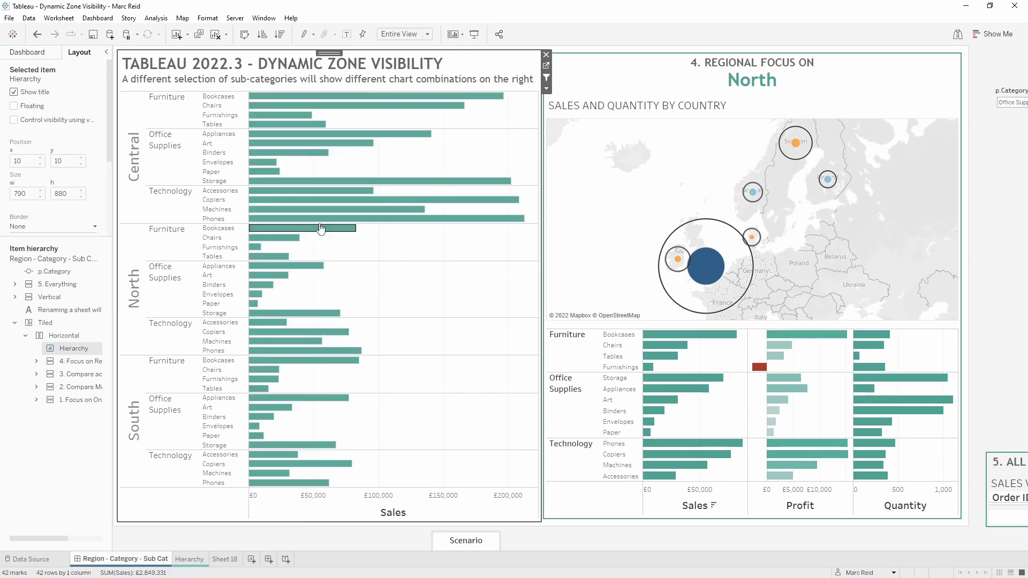
Place the 5. Everything container in the tiled layout beside the Hierarchy chart and control its visibility with 5. All Products All Region.
{"action": "left_click", "coordinate": [68, 283]}
{"action": "left_click", "coordinate": [14, 106]}
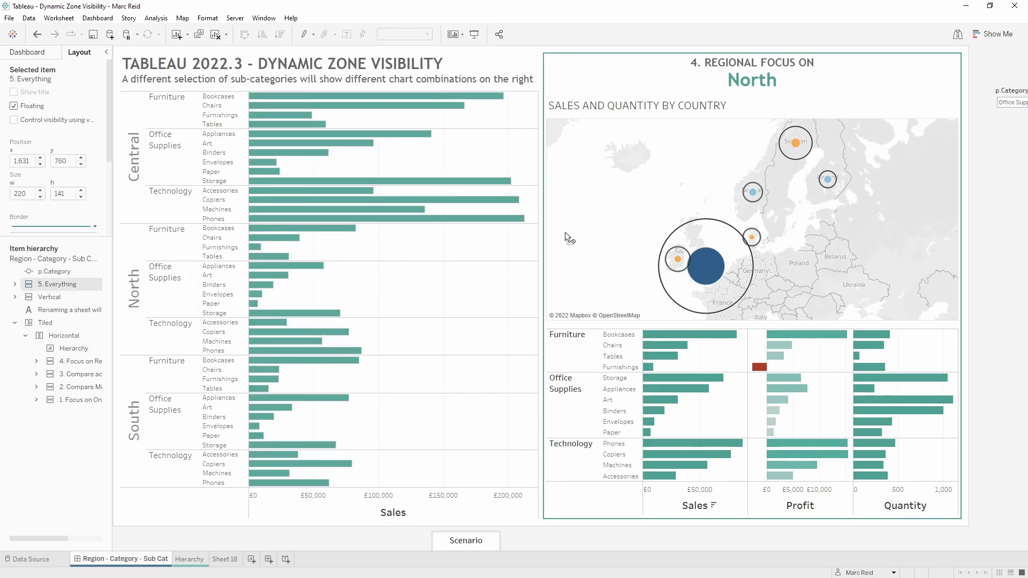
{"action": "left_click", "coordinate": [511, 171]}
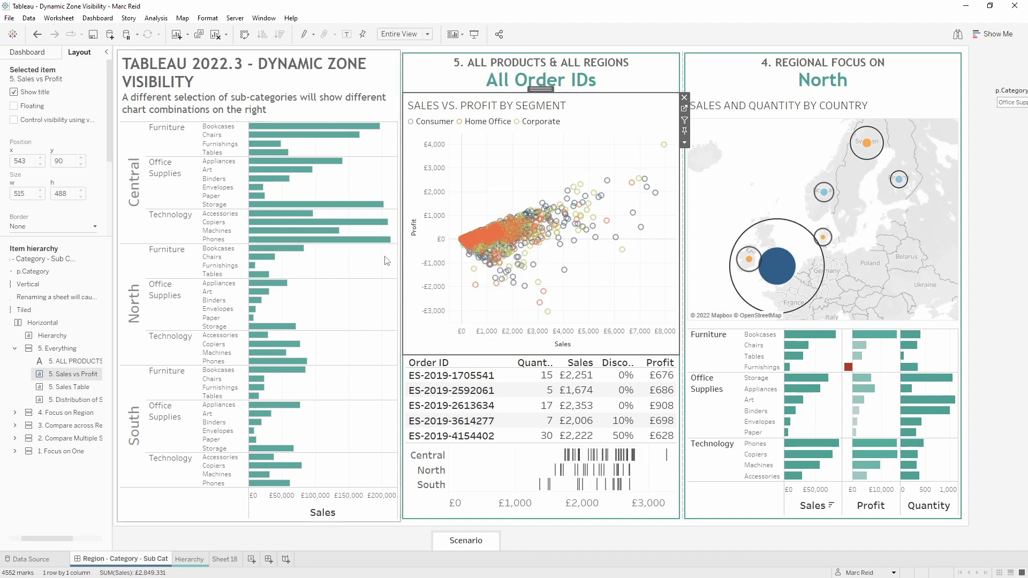
{"action": "left_click", "coordinate": [602, 86]}
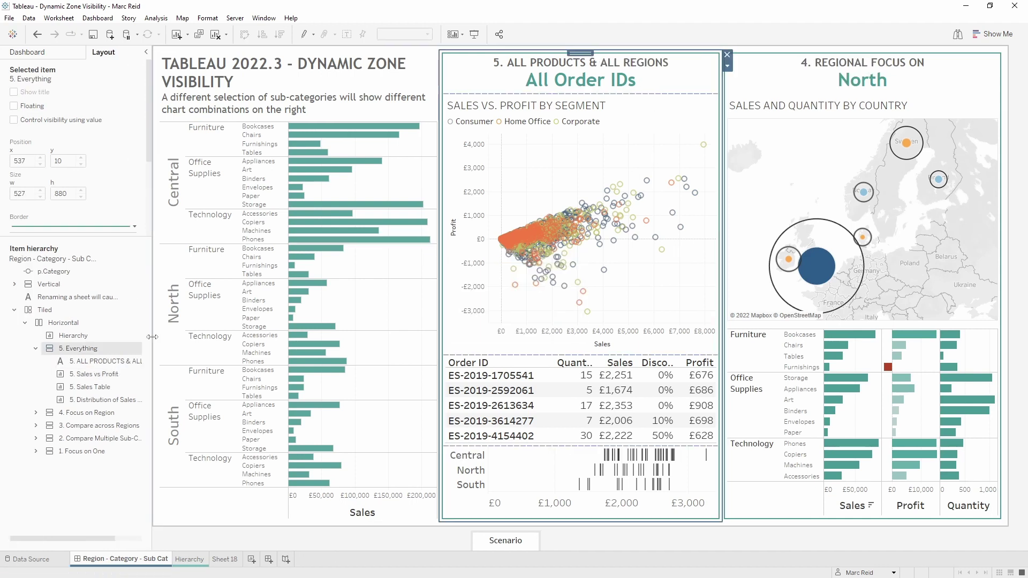
{"action": "left_click", "coordinate": [82, 119]}
{"action": "left_click", "coordinate": [81, 133]}
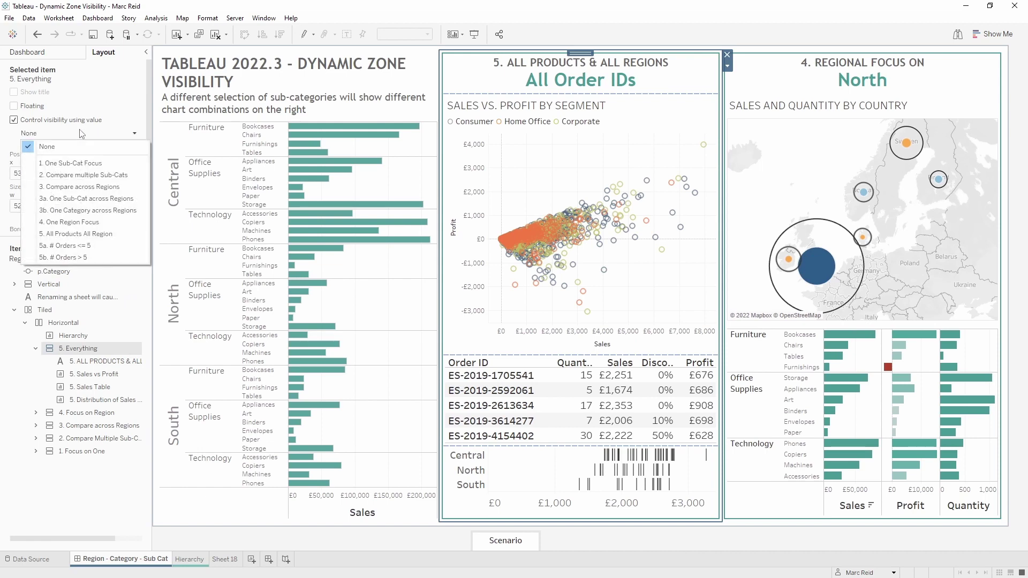
{"action": "left_click", "coordinate": [105, 236]}
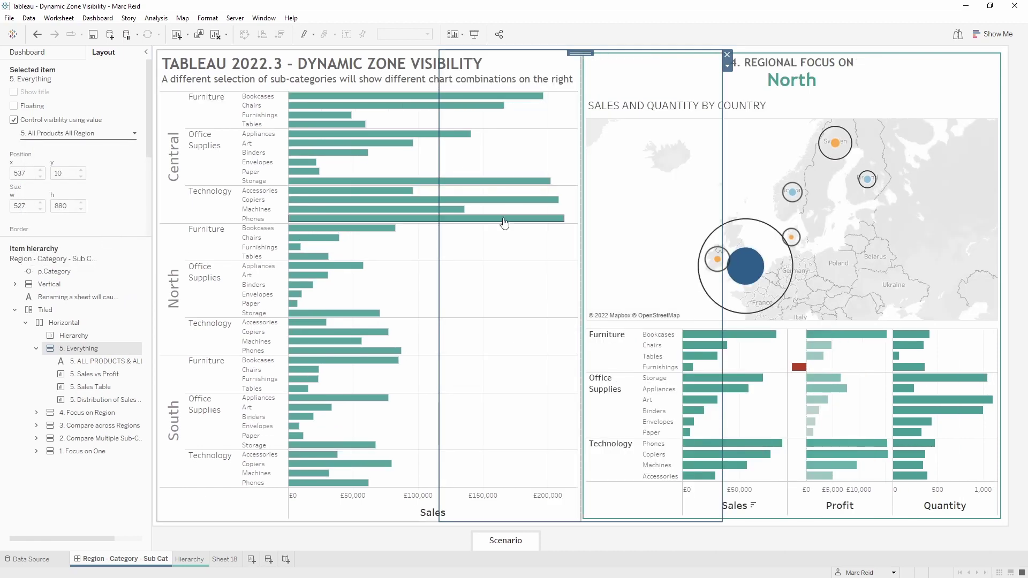
Test the 5. Everything container by choosing the All Regions level, and examine its scatter plot, order table and distribution chart.
{"action": "left_click", "coordinate": [403, 284]}
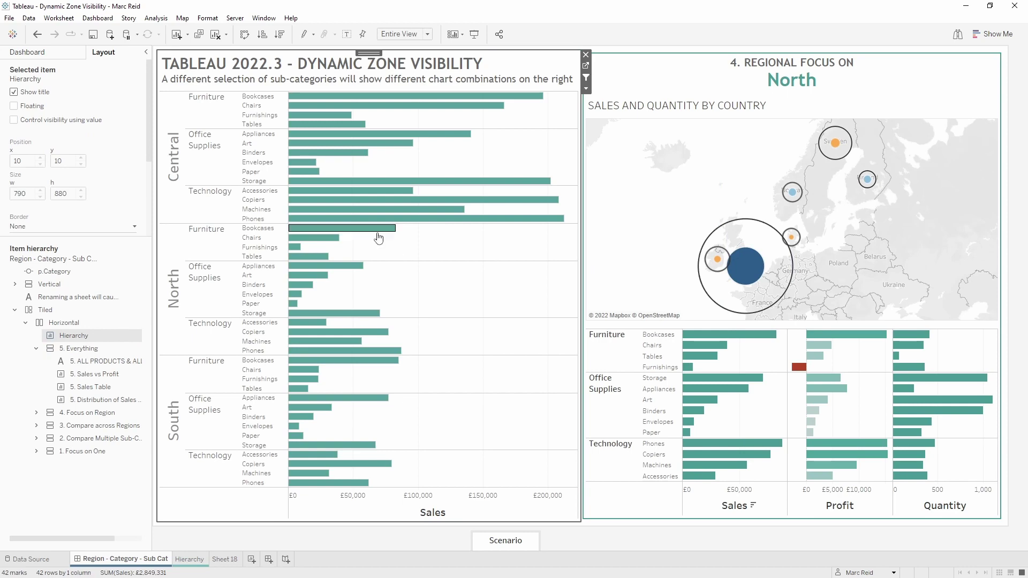
{"action": "mouse_move", "coordinate": [378, 236]}
{"action": "left_click", "coordinate": [479, 276]}
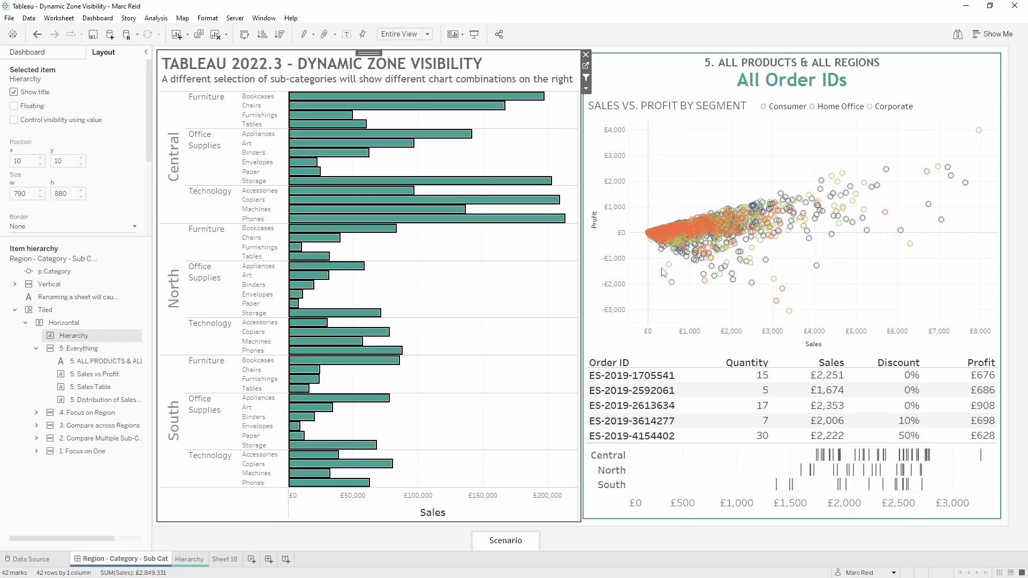
{"action": "left_click", "coordinate": [810, 157]}
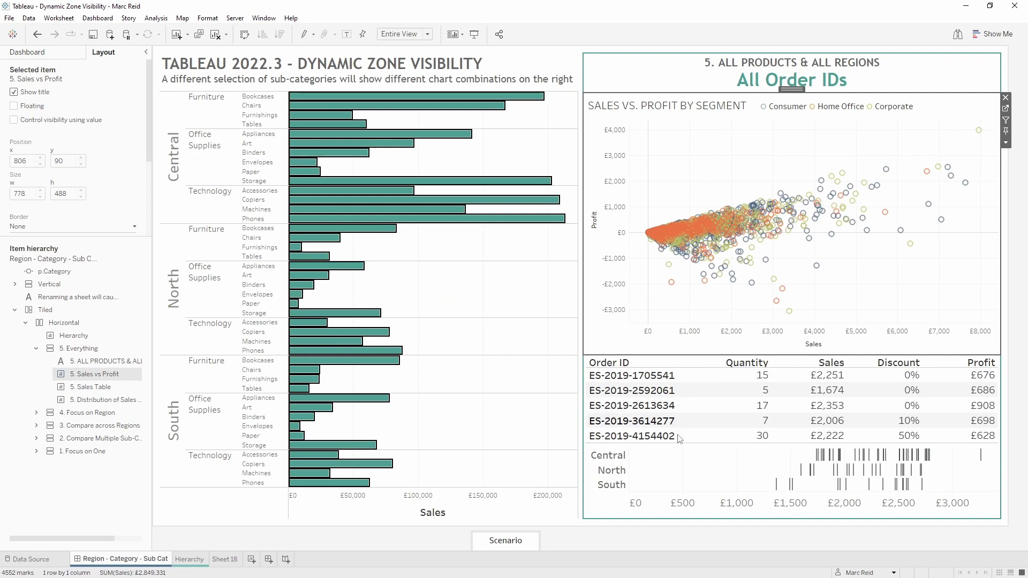
{"action": "mouse_move", "coordinate": [722, 411]}
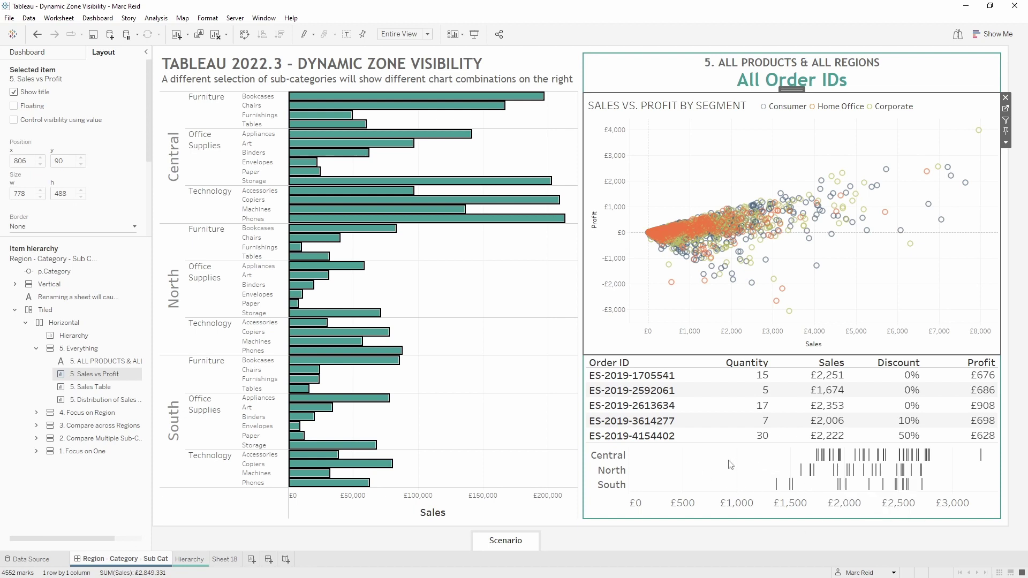
{"action": "mouse_move", "coordinate": [736, 383]}
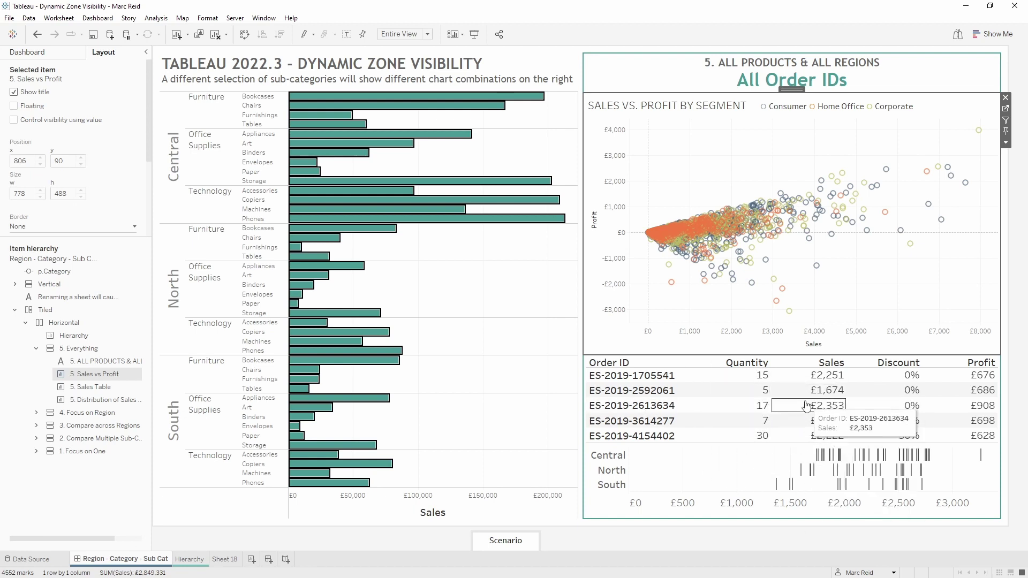
Control the visibility of the 5. Sales Table sheet with the value 5a. # Orders <= 5.
{"action": "left_click", "coordinate": [715, 377]}
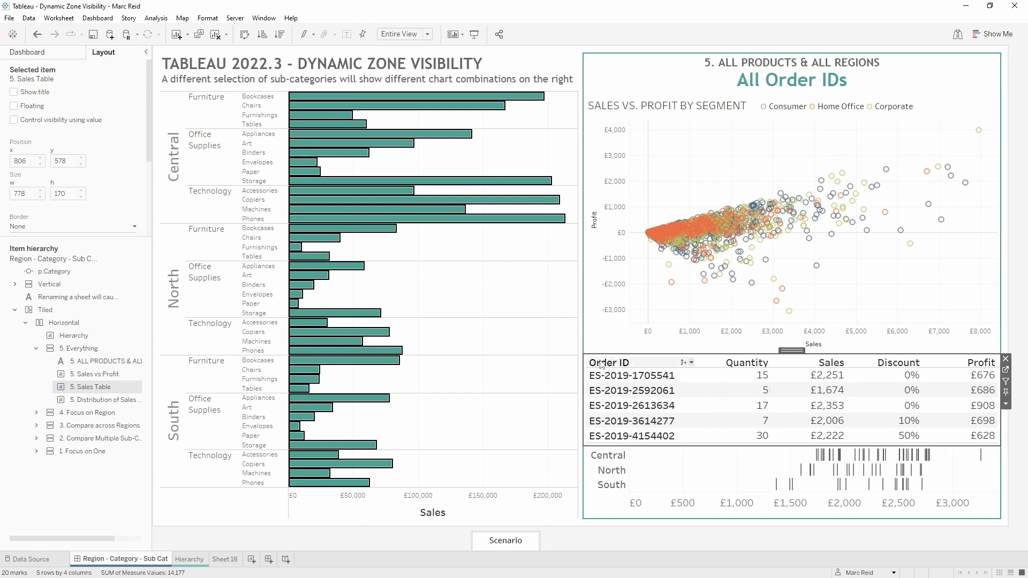
{"action": "left_click", "coordinate": [86, 120]}
{"action": "left_click", "coordinate": [78, 134]}
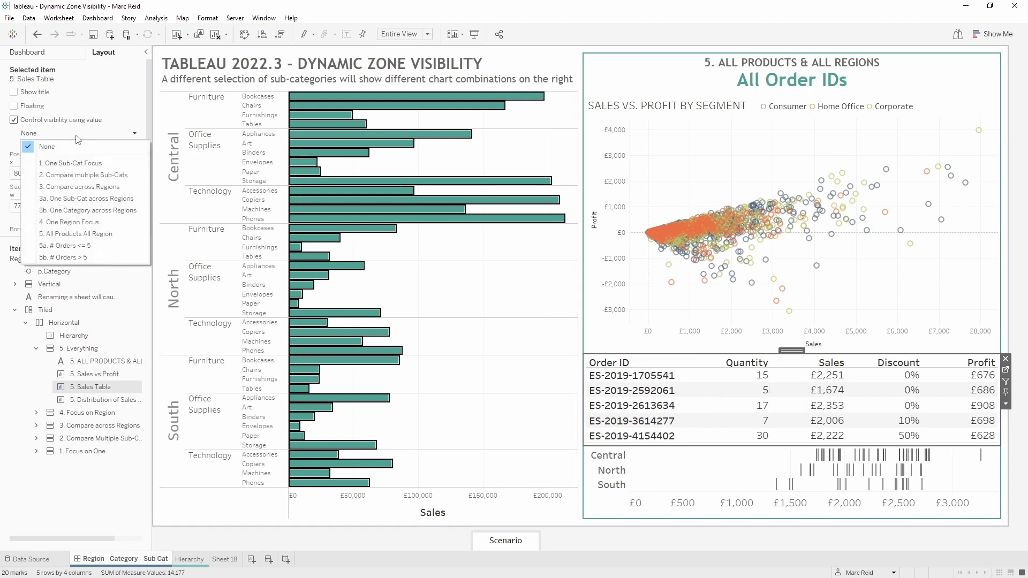
{"action": "left_click", "coordinate": [104, 247]}
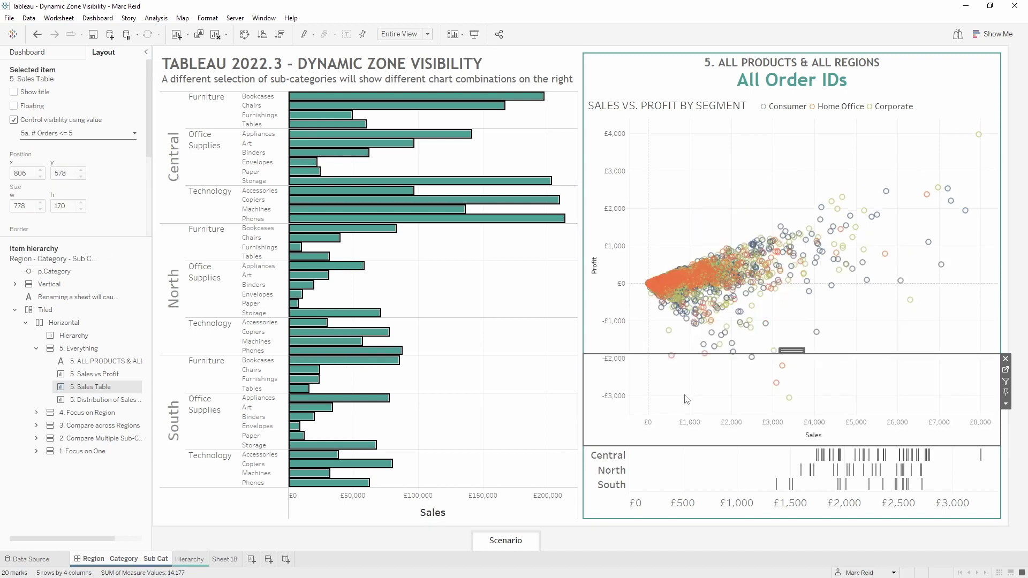
Control the visibility of the 5. Distribution of Sales by Order sheet with the value 5b. # Orders > 5.
{"action": "left_click", "coordinate": [728, 473]}
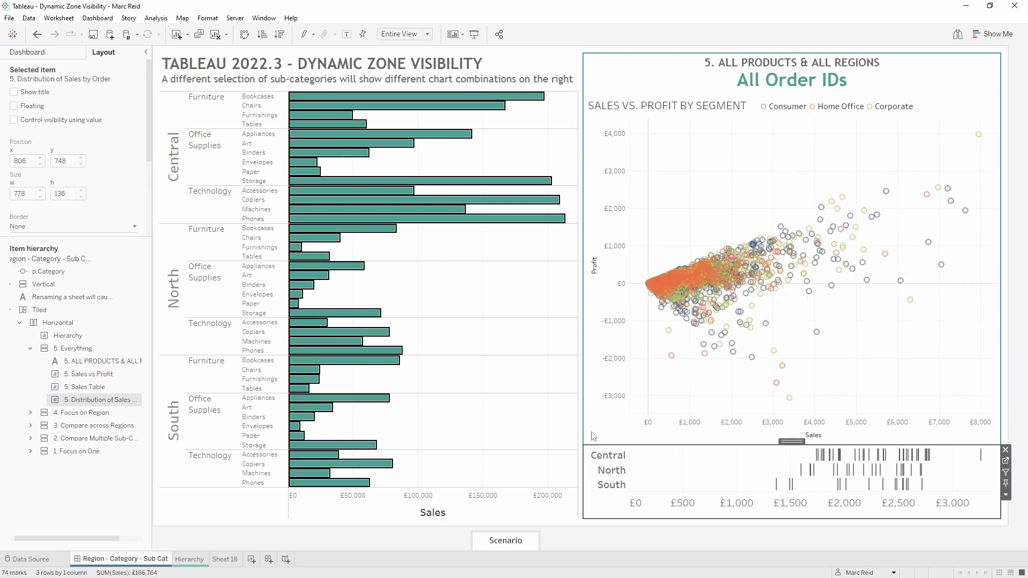
{"action": "left_click", "coordinate": [14, 120]}
{"action": "left_click", "coordinate": [80, 133]}
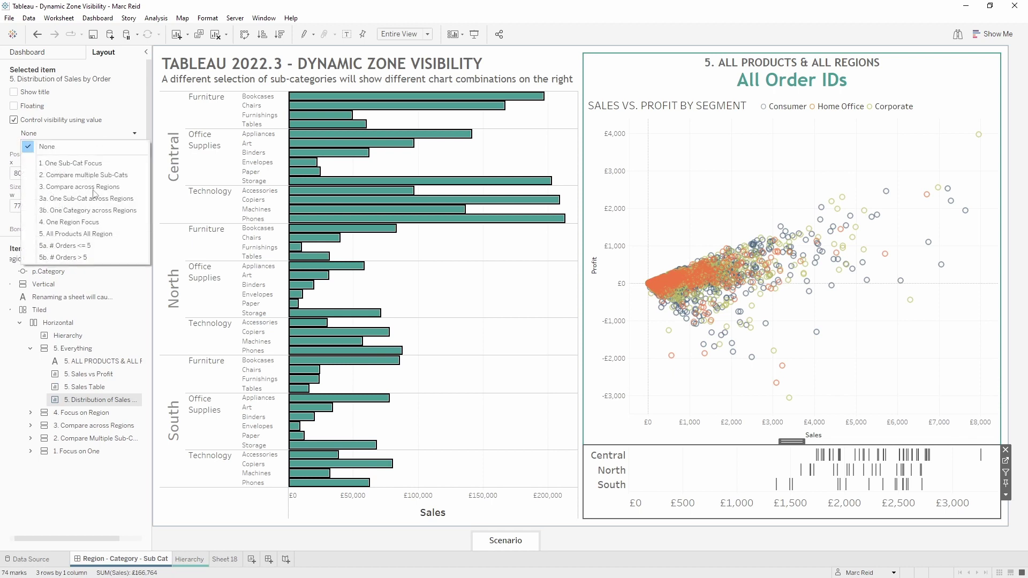
{"action": "left_click", "coordinate": [106, 259]}
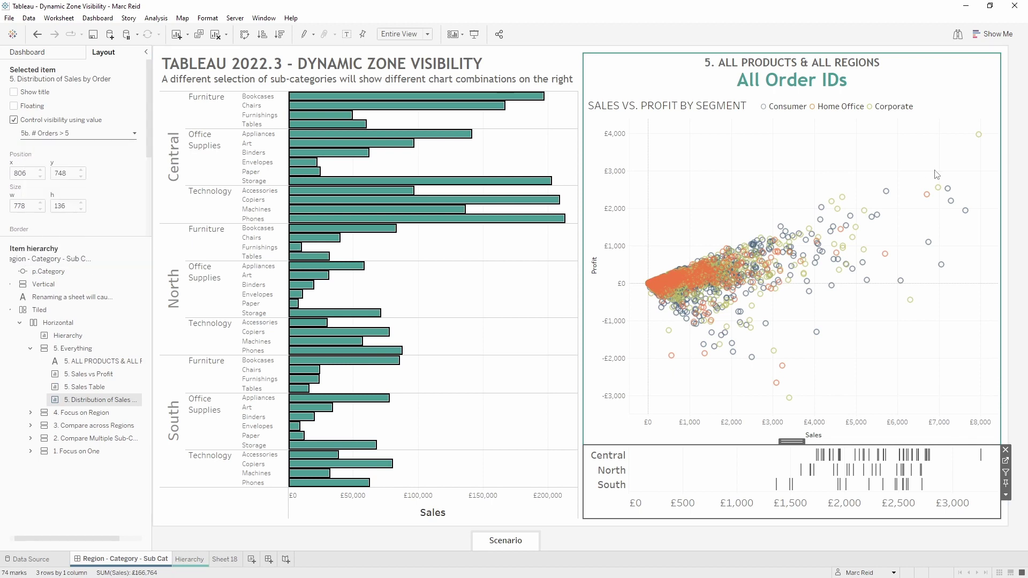
Test the order table and distribution chart by selecting a few marks and a large cluster in the scatter plot, and clear the selection.
{"action": "left_click_drag", "start_coordinate": [920, 176], "coordinate": [960, 211]}
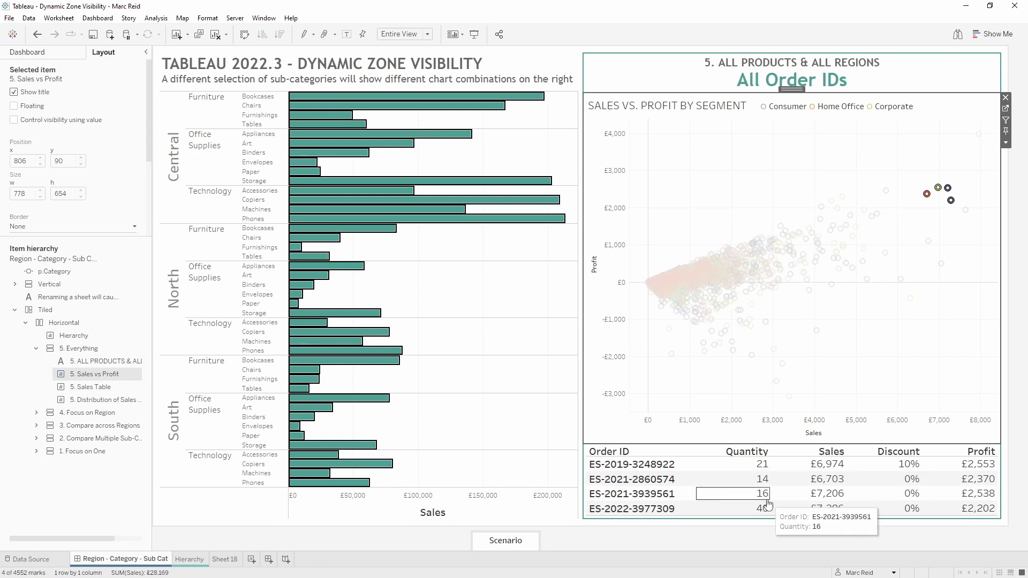
{"action": "left_click_drag", "start_coordinate": [679, 234], "coordinate": [750, 297]}
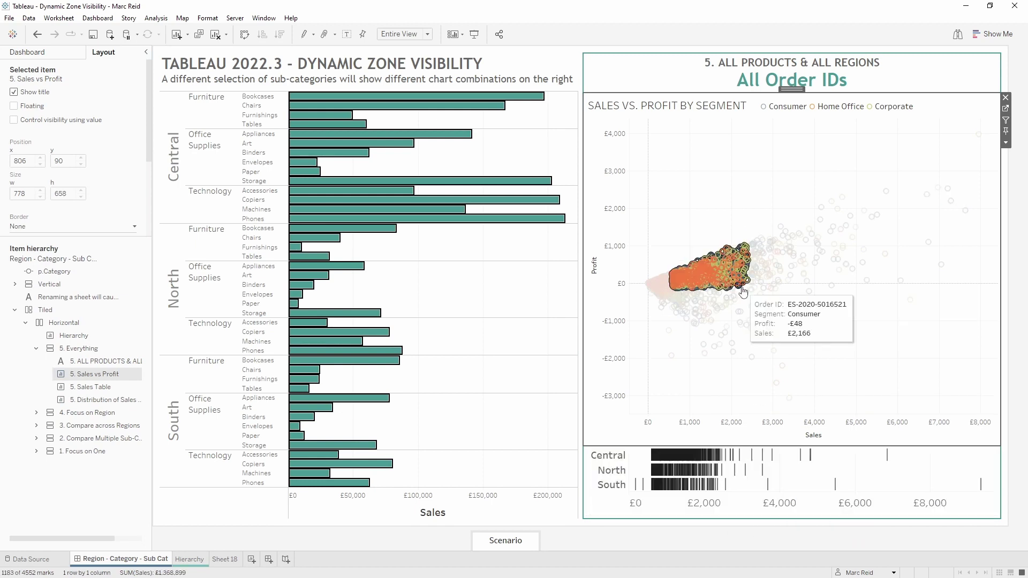
{"action": "left_click", "coordinate": [903, 478]}
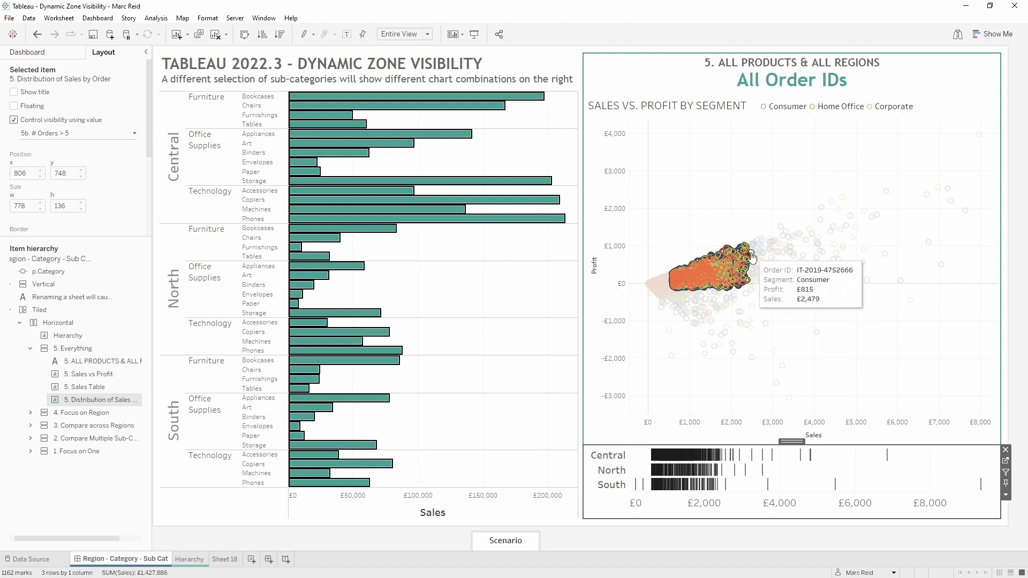
{"action": "left_click", "coordinate": [715, 183]}
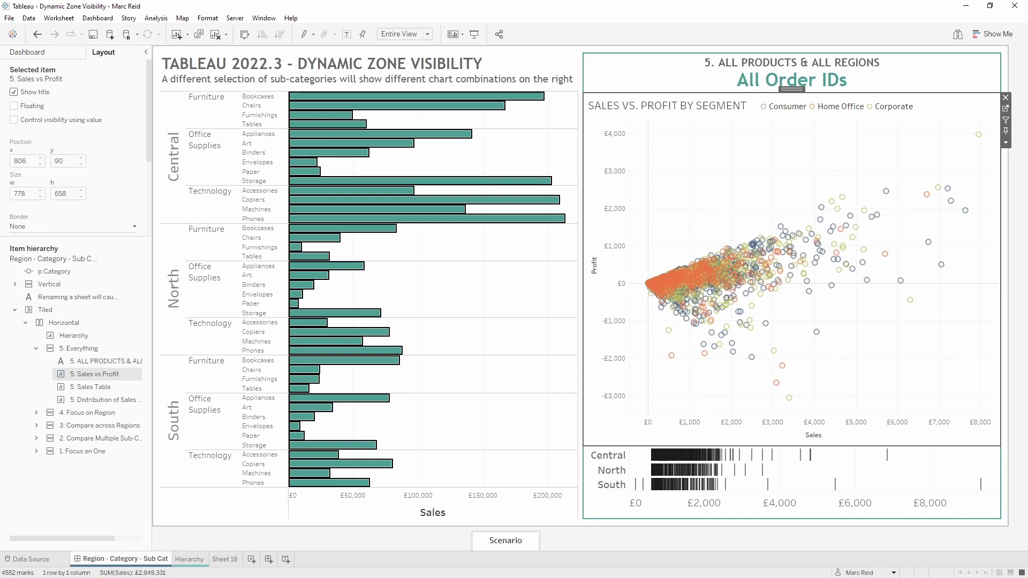
Collapse the 5. Everything container and move the floating Scenario container onto the Hierarchy chart's empty lower area, at x 654, y 622.
{"action": "left_click", "coordinate": [36, 348]}
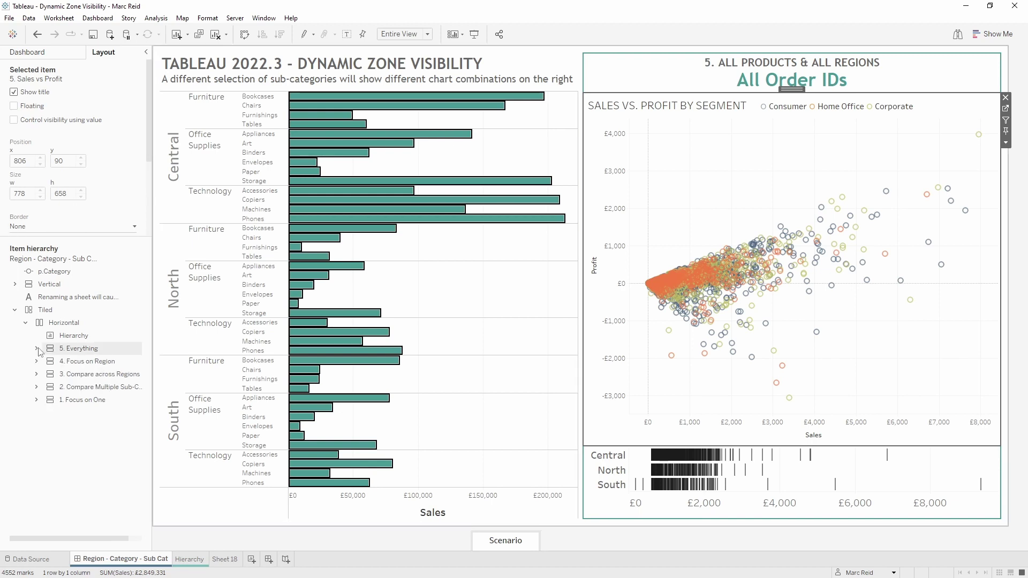
{"action": "left_click", "coordinate": [65, 323]}
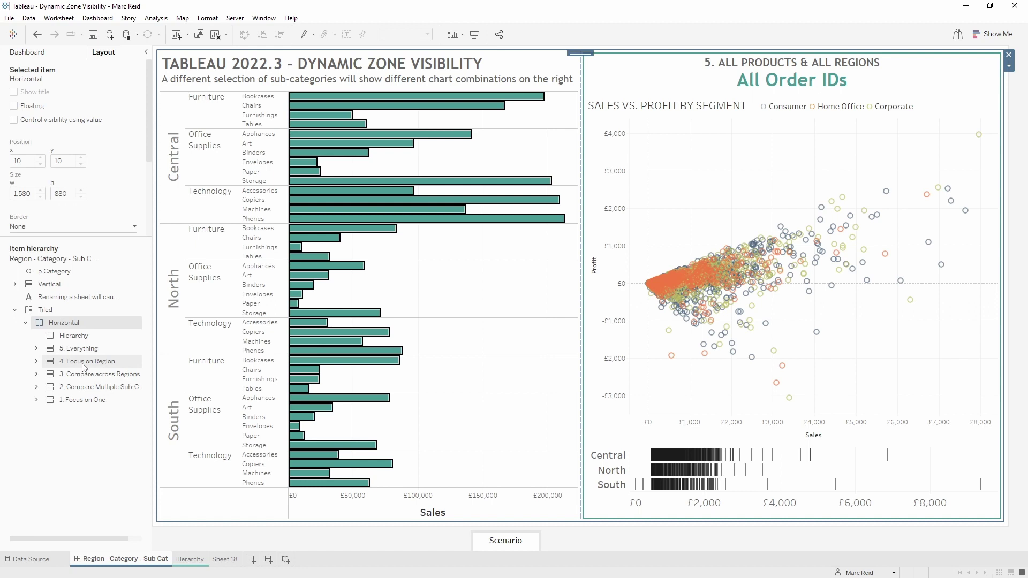
{"action": "left_click", "coordinate": [83, 284]}
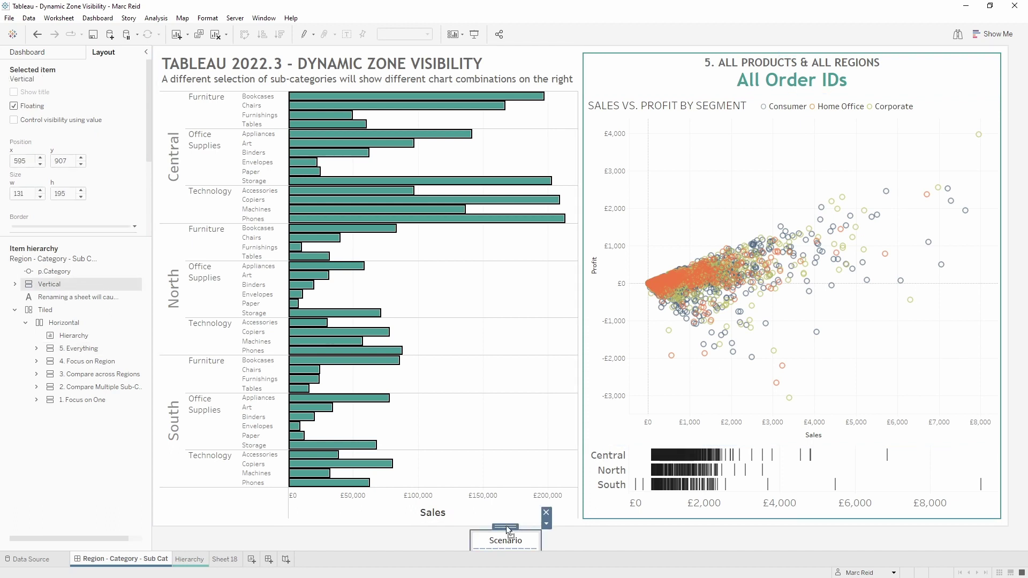
{"action": "left_click_drag", "start_coordinate": [505, 526], "coordinate": [537, 374]}
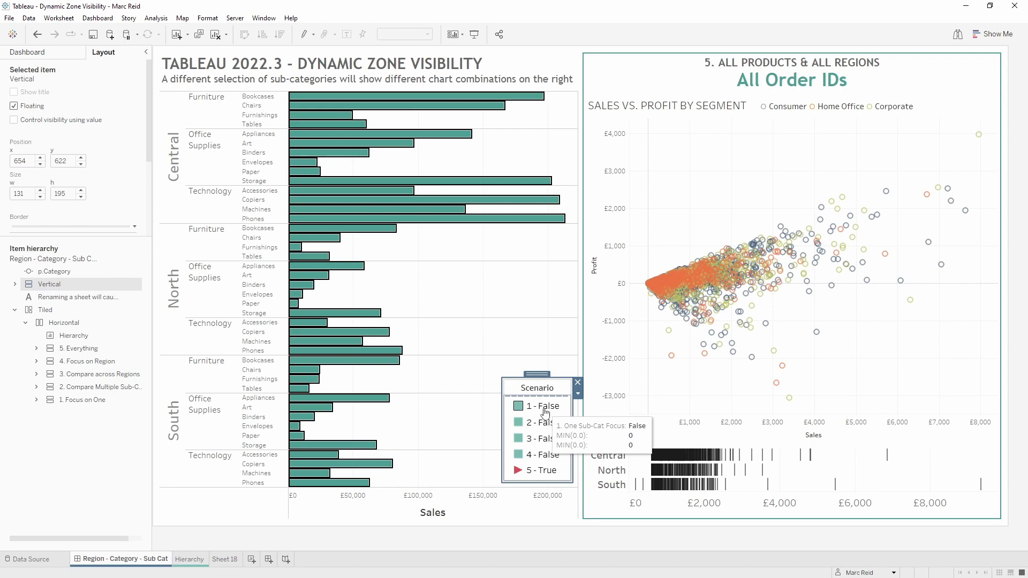
In presentation mode, test the Hierarchy chart with Central's Phones, several adjacent sub-categories, Bookcases at Level 4 and Furniture at Level 3.
{"action": "key", "text": "F7"}
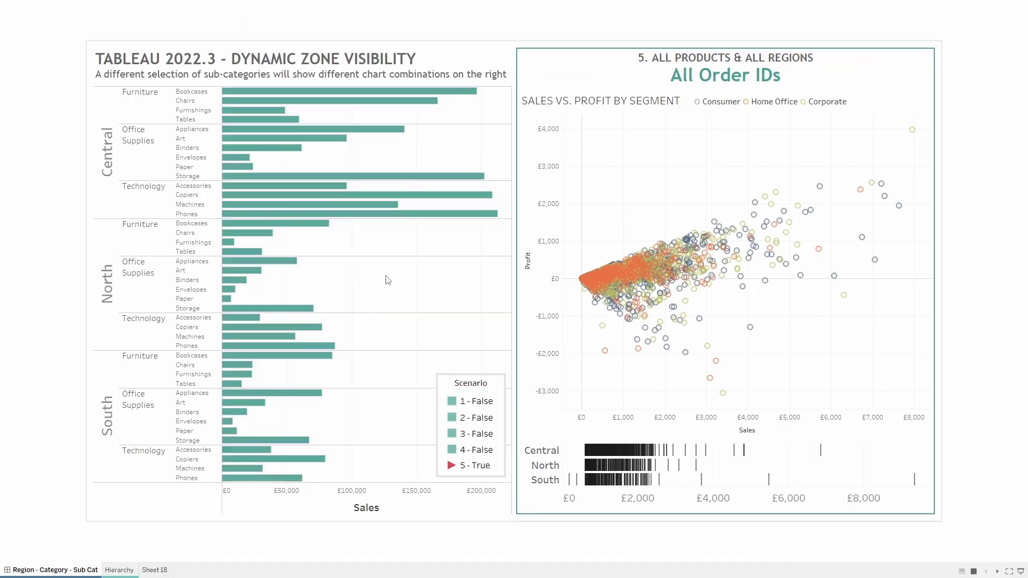
{"action": "left_click", "coordinate": [401, 214]}
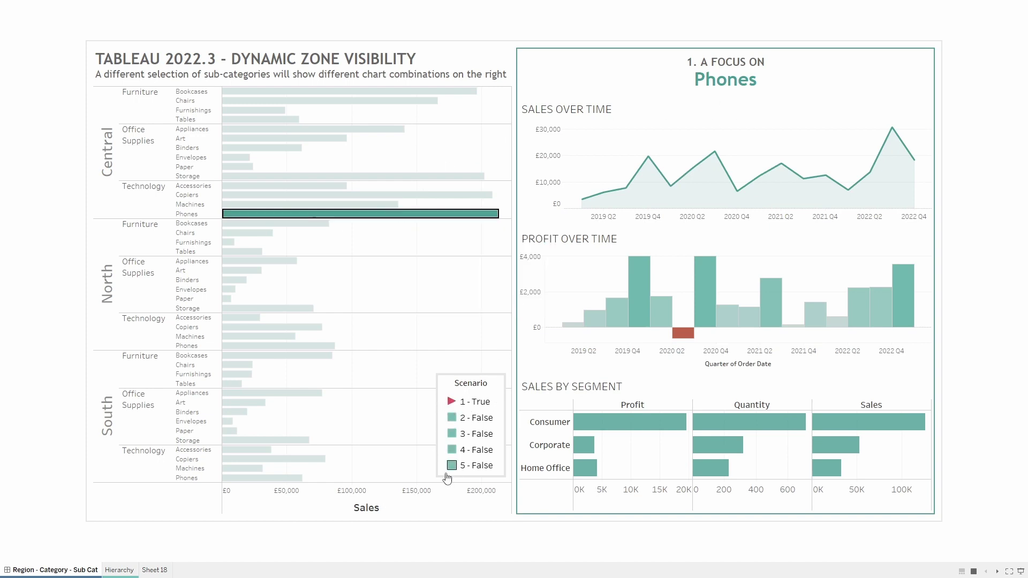
{"action": "left_click_drag", "start_coordinate": [348, 259], "coordinate": [300, 167]}
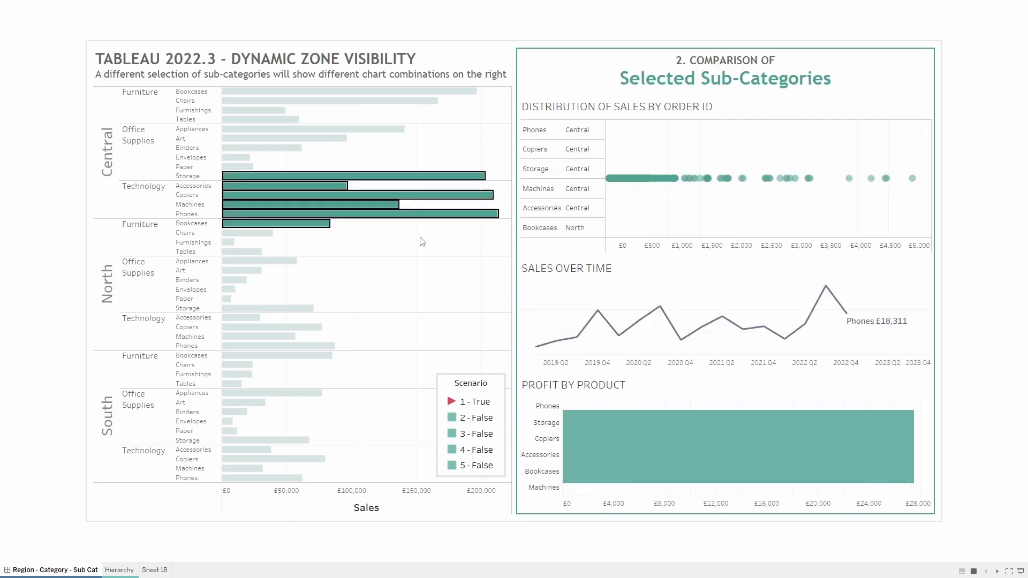
{"action": "left_click", "coordinate": [462, 421]}
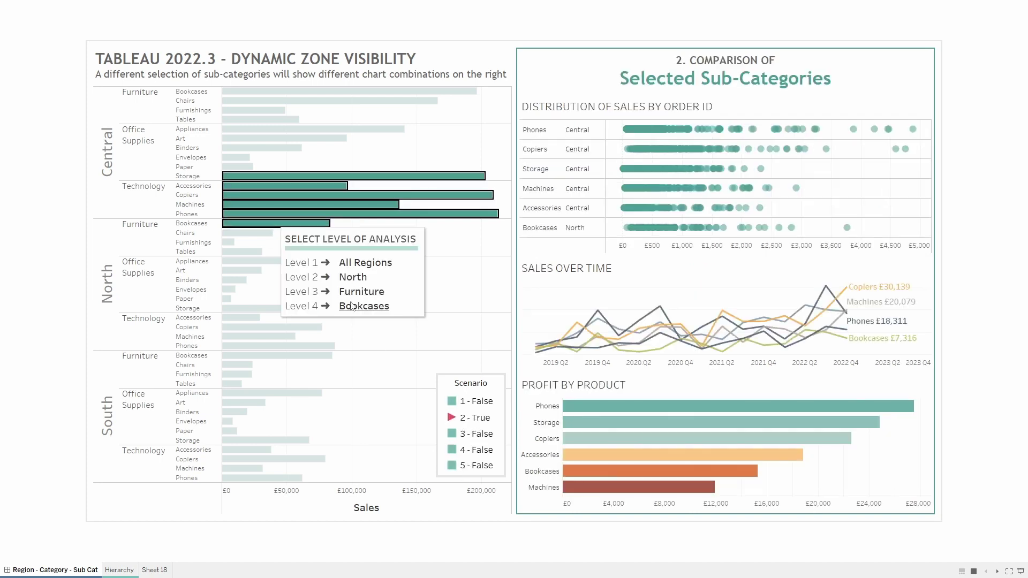
{"action": "left_click", "coordinate": [351, 305]}
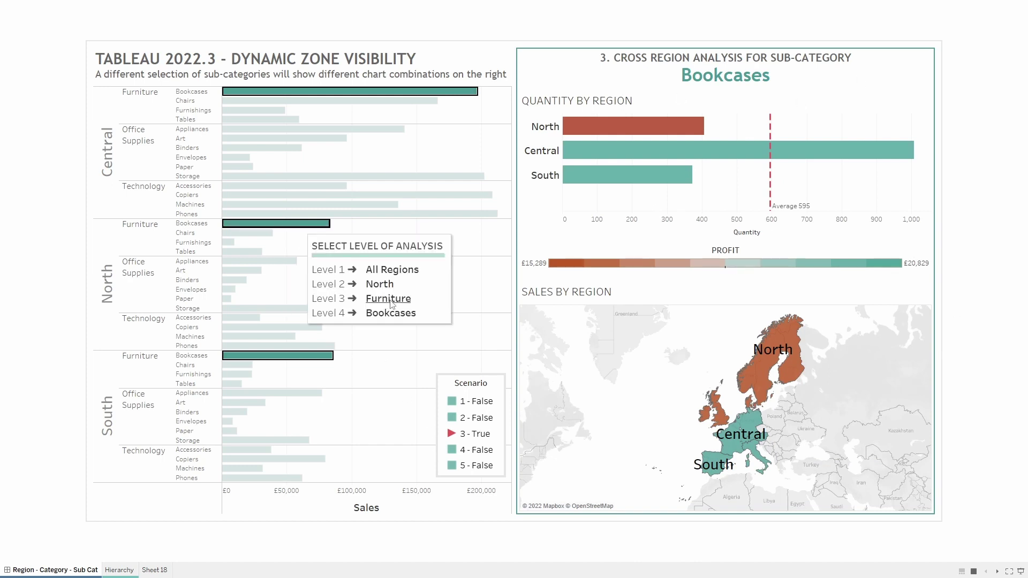
{"action": "left_click", "coordinate": [392, 304]}
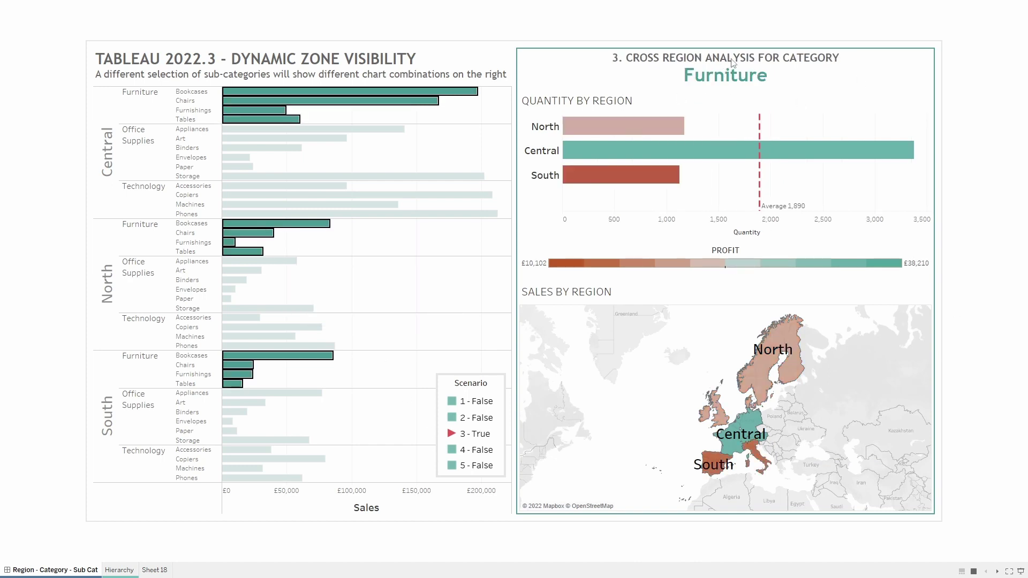
Test Level 2 North and Level 1 All Regions on the Hierarchy chart, clear the selection and leave presentation mode.
{"action": "mouse_move", "coordinate": [271, 226]}
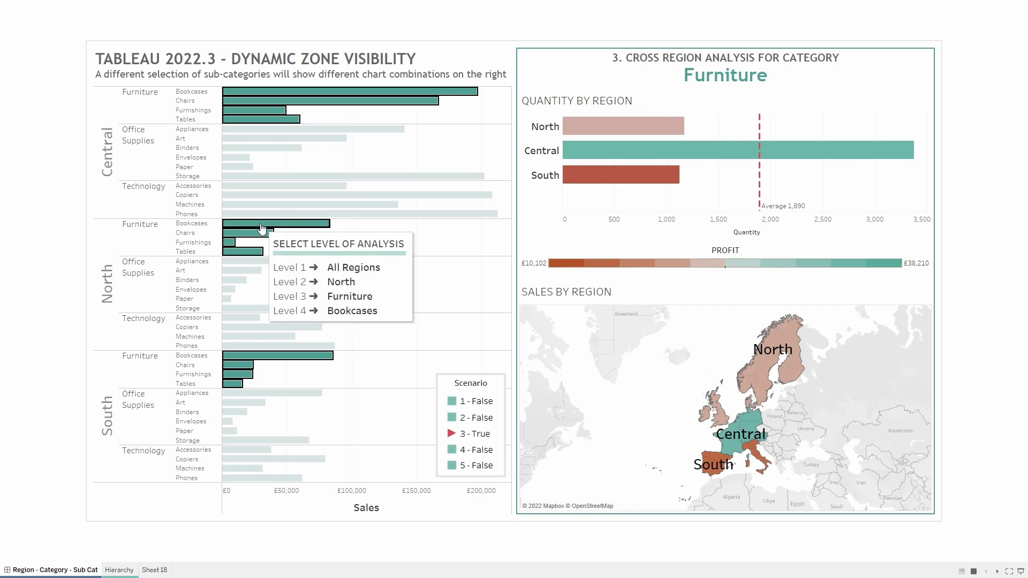
{"action": "left_click", "coordinate": [337, 283]}
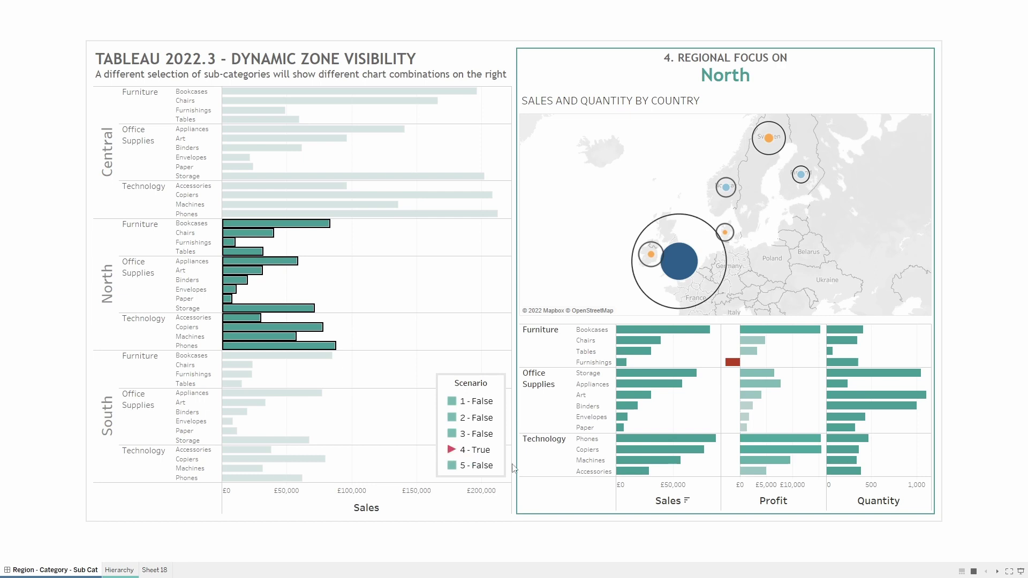
{"action": "mouse_move", "coordinate": [344, 214]}
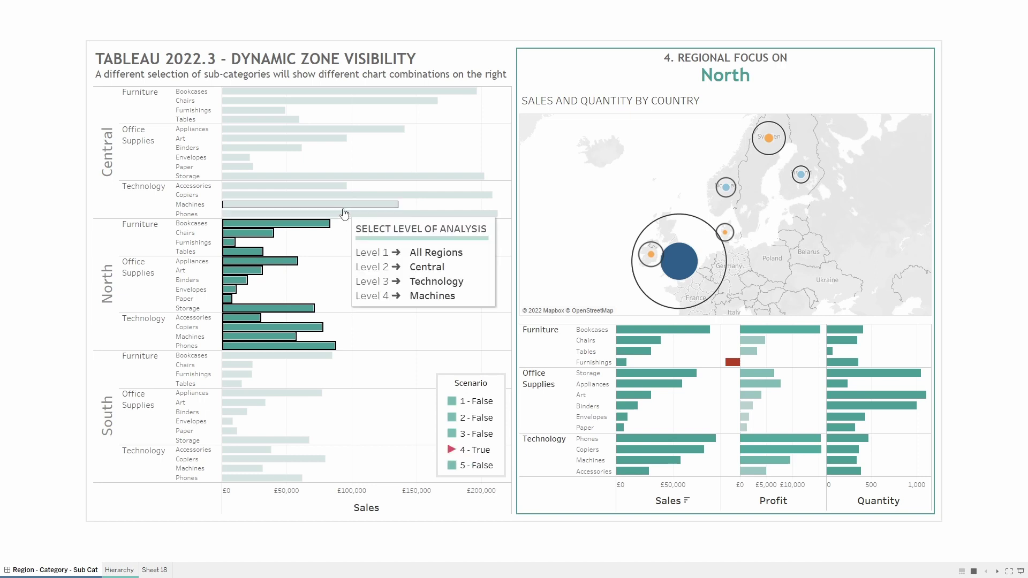
{"action": "left_click", "coordinate": [422, 253]}
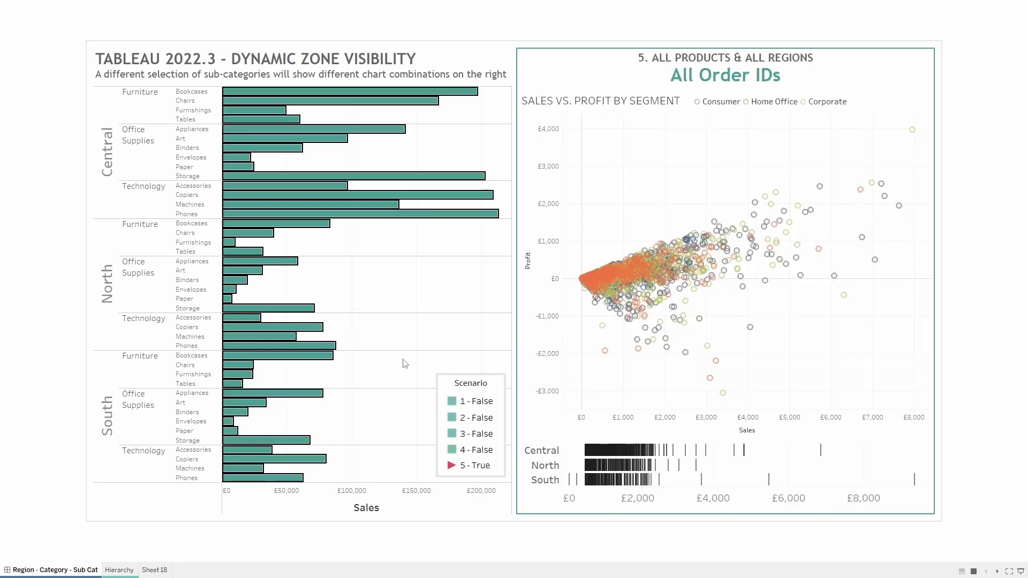
{"action": "left_click", "coordinate": [420, 323]}
{"action": "key", "text": "Escape"}
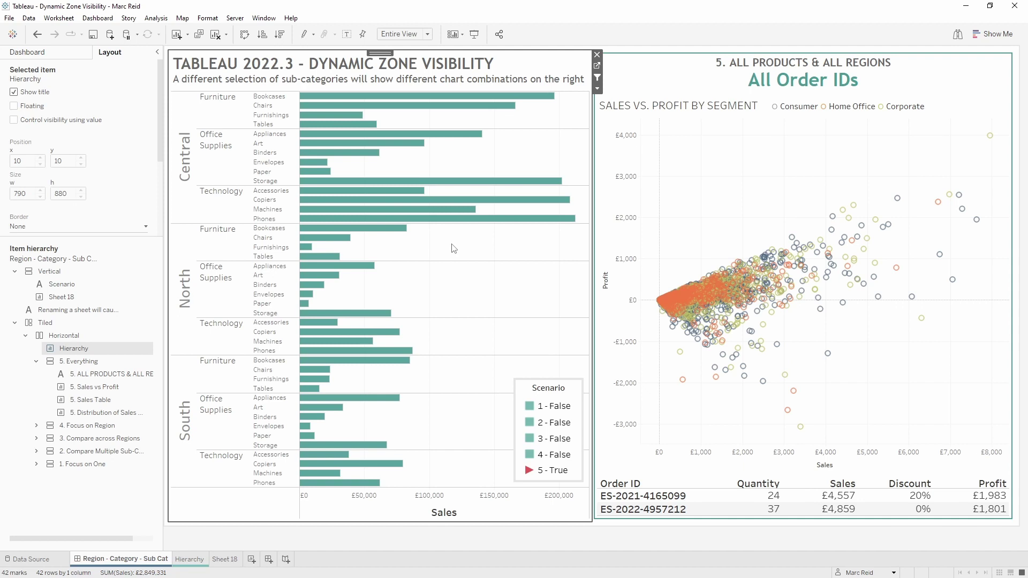
Examine the enlarged formulas of the Total Categories and Total Regions calculated fields.
{"action": "left_click", "coordinate": [156, 18]}
{"action": "mouse_move", "coordinate": [210, 252]}
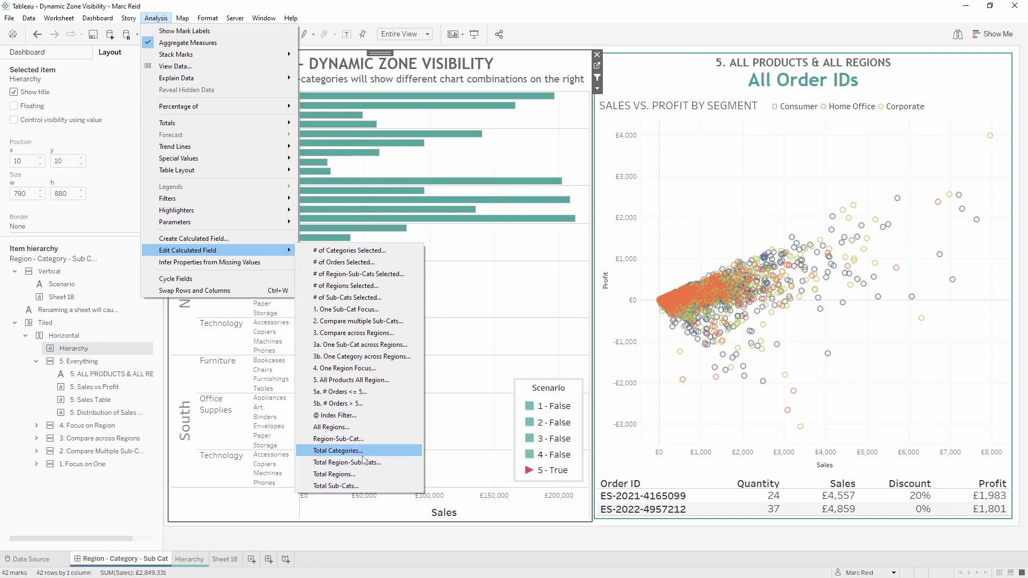
{"action": "left_click", "coordinate": [384, 451]}
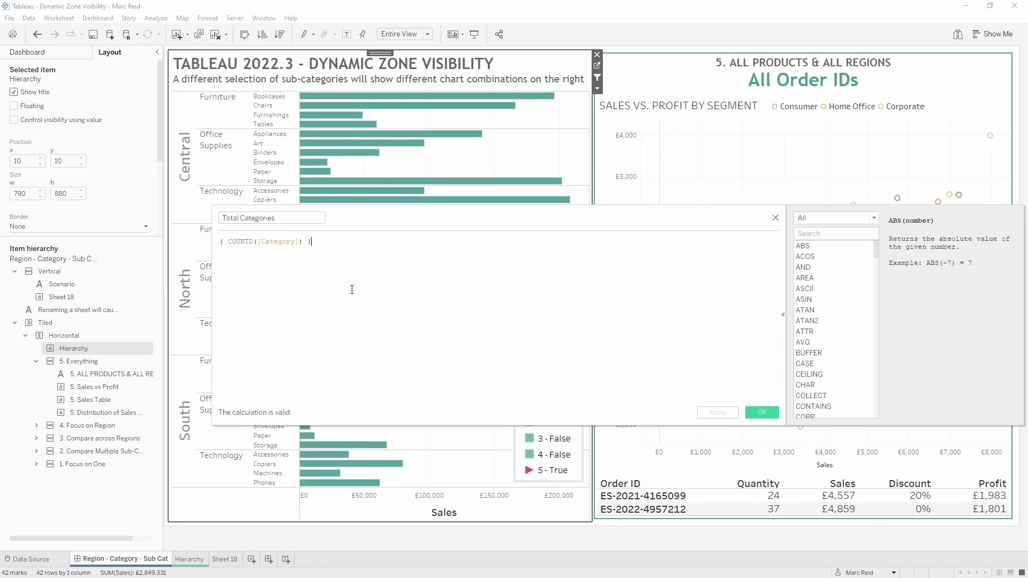
{"action": "scroll", "coordinate": [366, 271], "scroll_direction": "up", "scroll_amount": 3}
{"action": "left_click", "coordinate": [366, 252]}
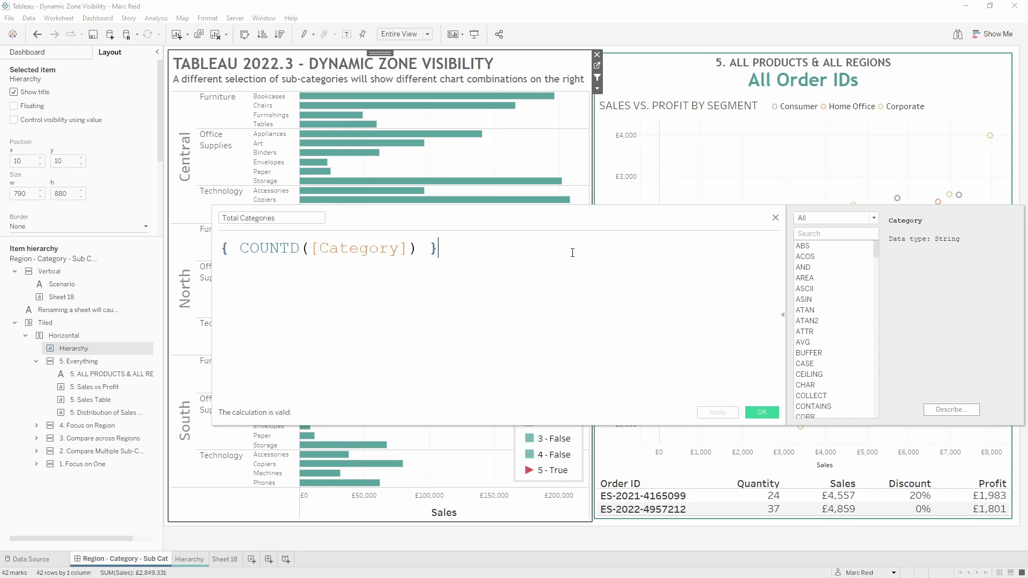
{"action": "key", "text": "ctrl+a"}
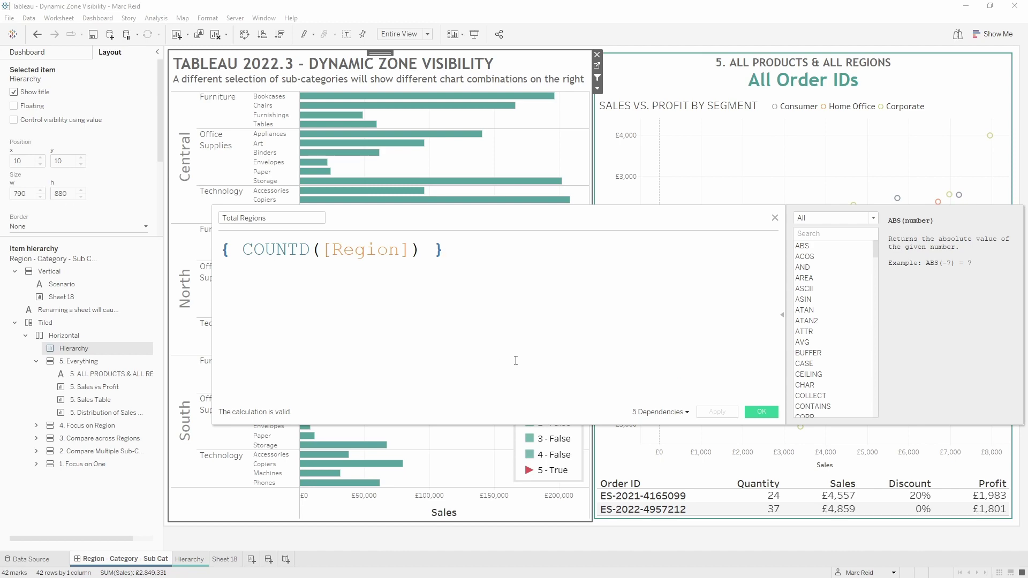
{"action": "left_click", "coordinate": [761, 412]}
Open the # of Regions Selected calculated field and examine how its formula uses the s.Region set.
{"action": "left_click", "coordinate": [156, 17]}
{"action": "mouse_move", "coordinate": [241, 250]}
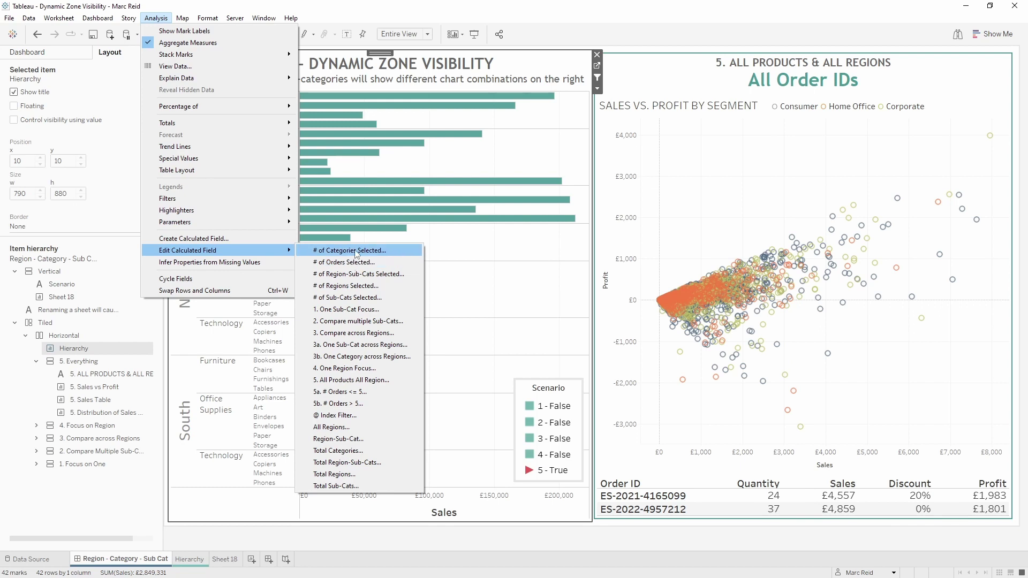
{"action": "left_click", "coordinate": [354, 287]}
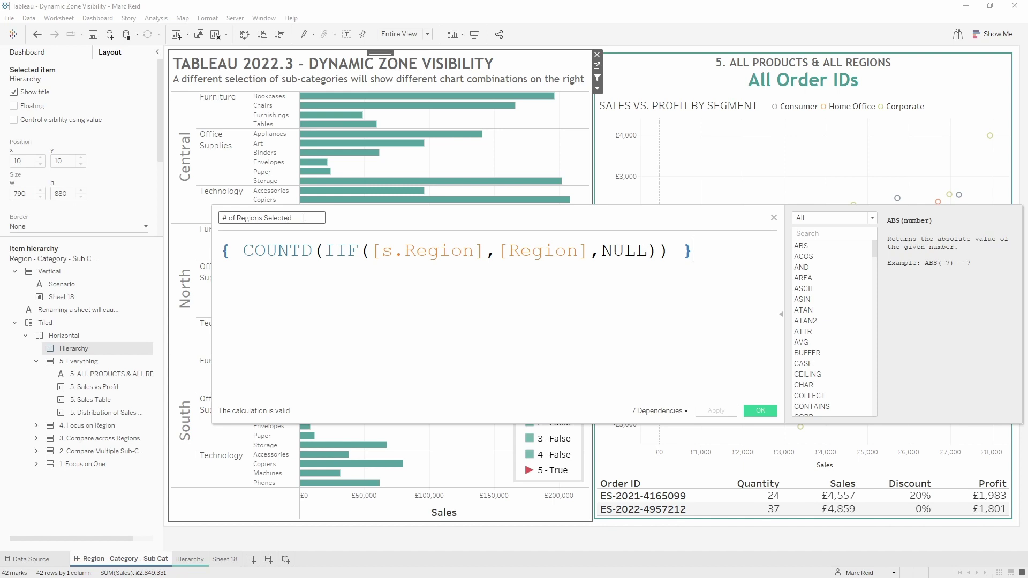
{"action": "left_click_drag", "start_coordinate": [382, 251], "coordinate": [404, 250]}
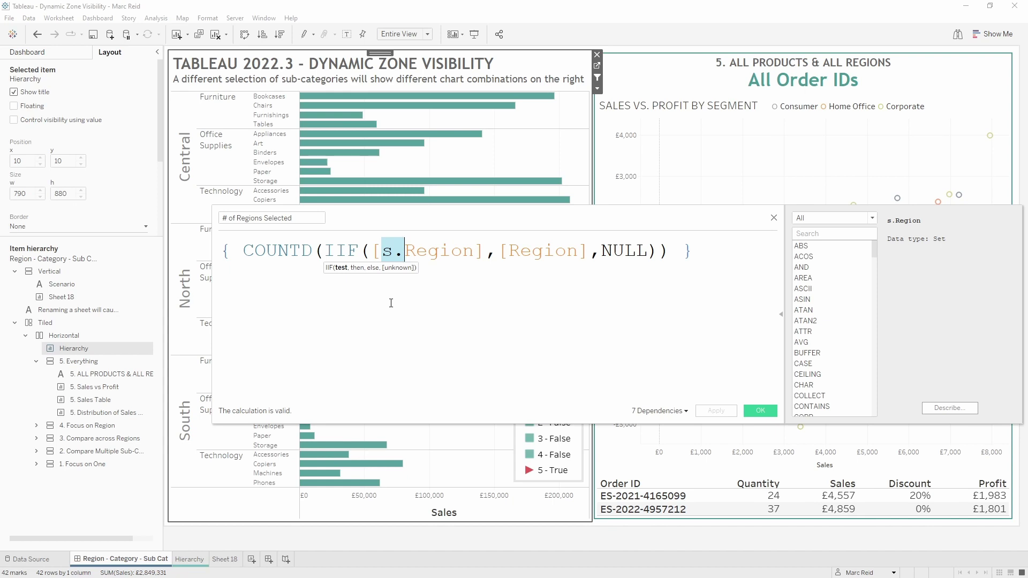
{"action": "left_click", "coordinate": [390, 301]}
Select Central's Art bar, move the formula editor clear of the chart, and select Central's sub-categories from Tables to Paper.
{"action": "mouse_move", "coordinate": [393, 138]}
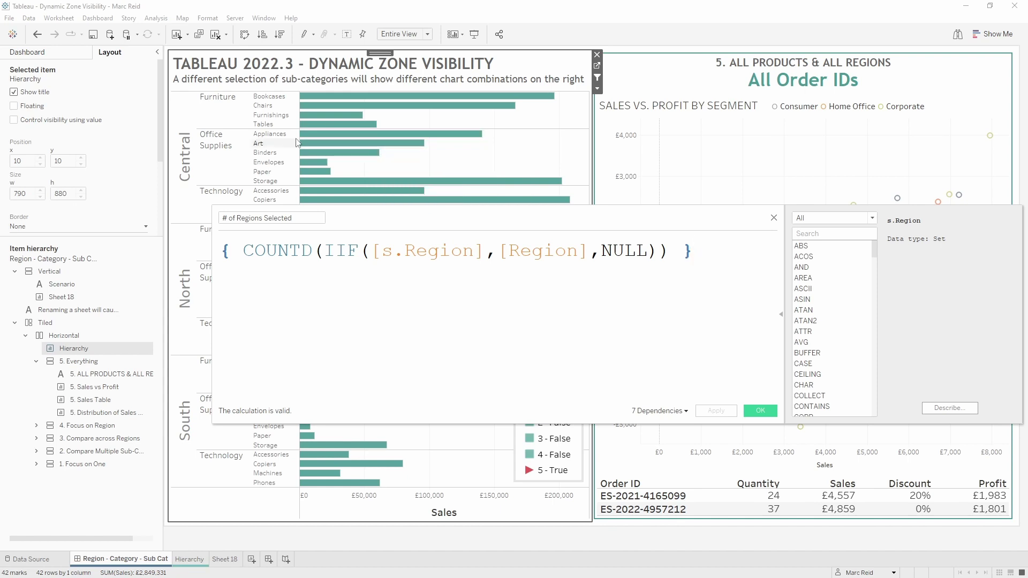
{"action": "left_click", "coordinate": [367, 150]}
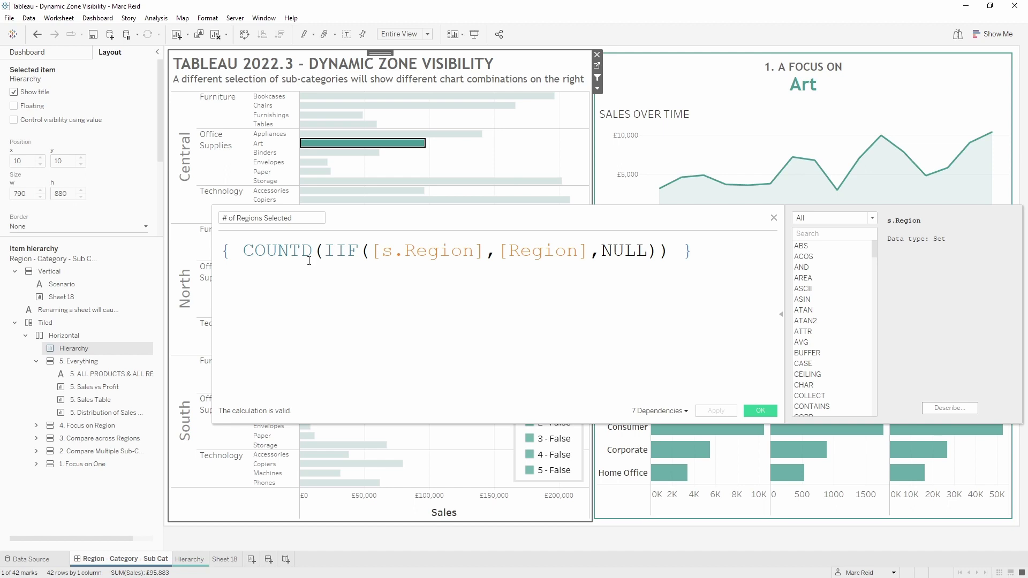
{"action": "left_click_drag", "start_coordinate": [346, 216], "coordinate": [364, 296]}
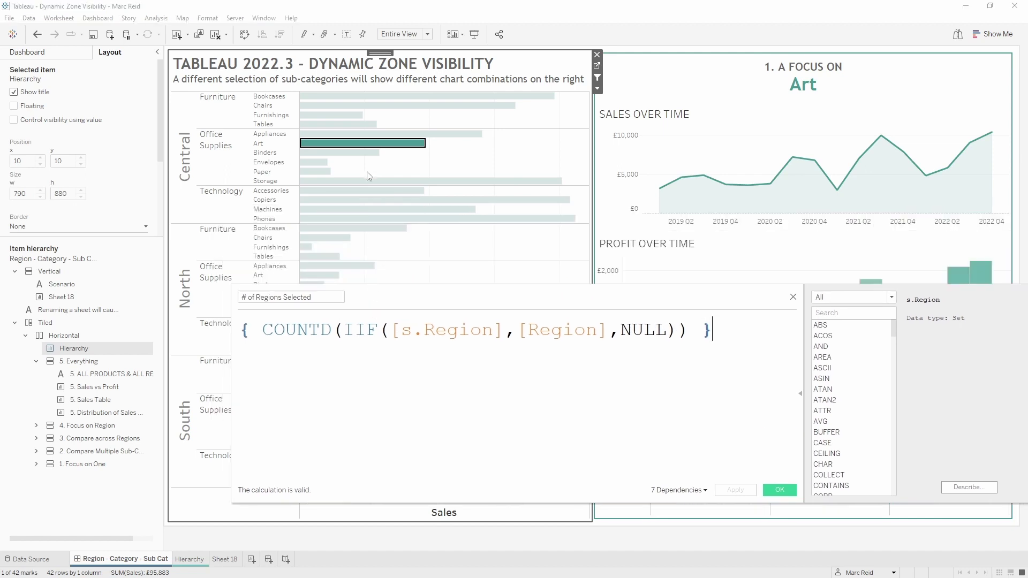
{"action": "left_click_drag", "start_coordinate": [381, 178], "coordinate": [306, 129]}
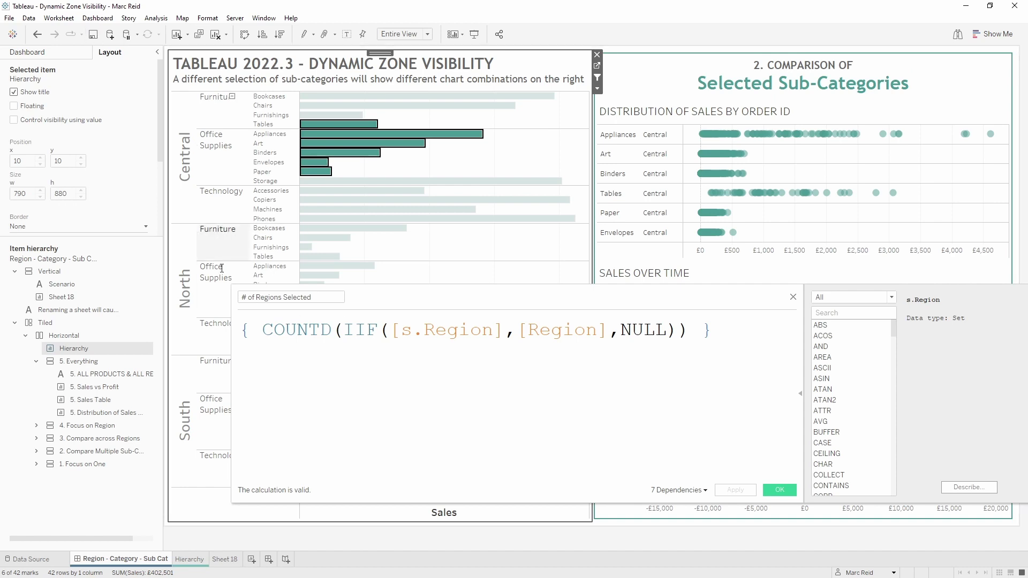
Open the 1. One Sub-Cat Focus calculated field, reposition its editor and examine the # of Region-Sub-Cats Selected condition.
{"action": "left_click", "coordinate": [155, 18]}
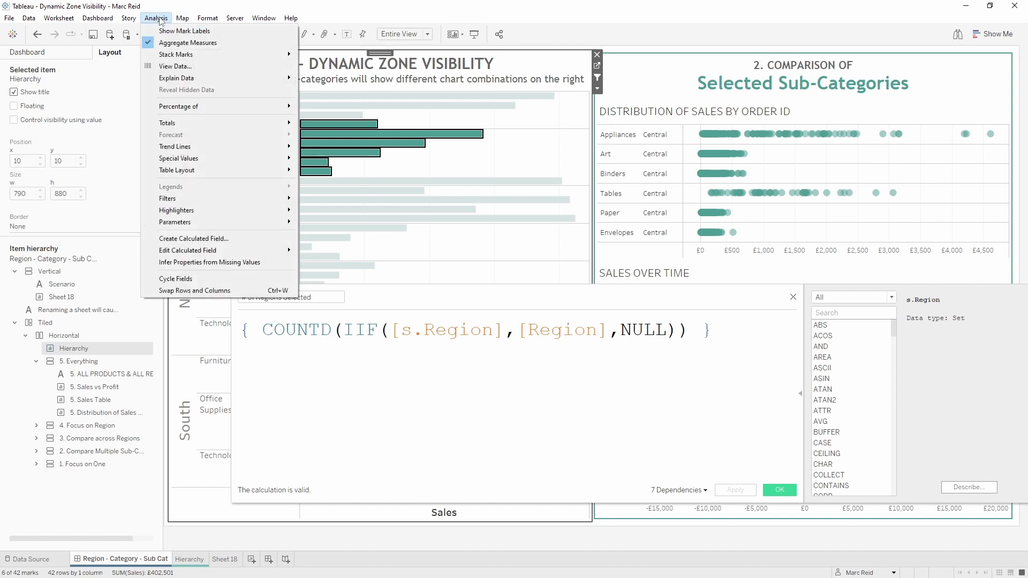
{"action": "left_click", "coordinate": [349, 308]}
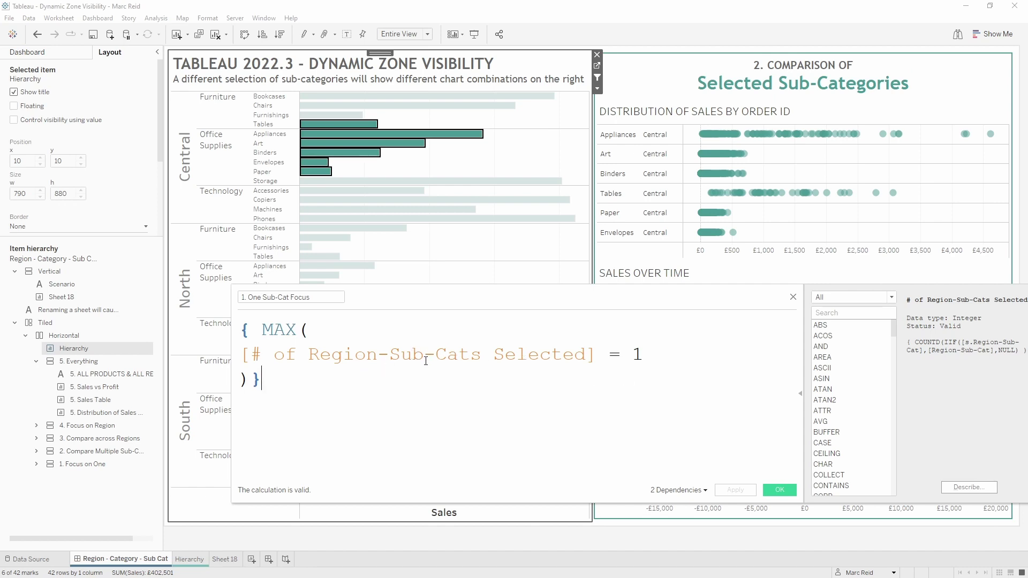
{"action": "mouse_move", "coordinate": [326, 238]}
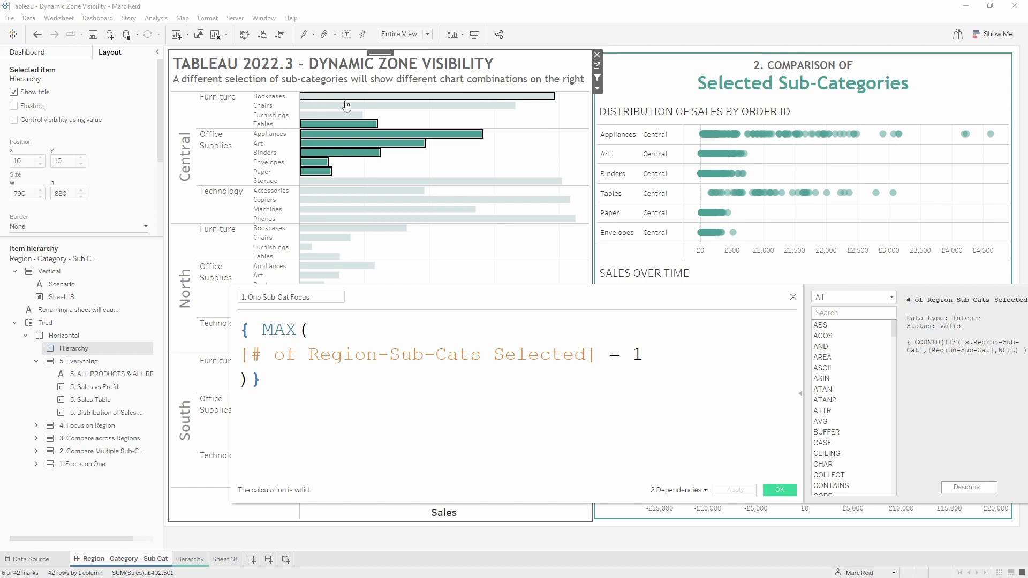
{"action": "left_click_drag", "start_coordinate": [277, 315], "coordinate": [199, 270]}
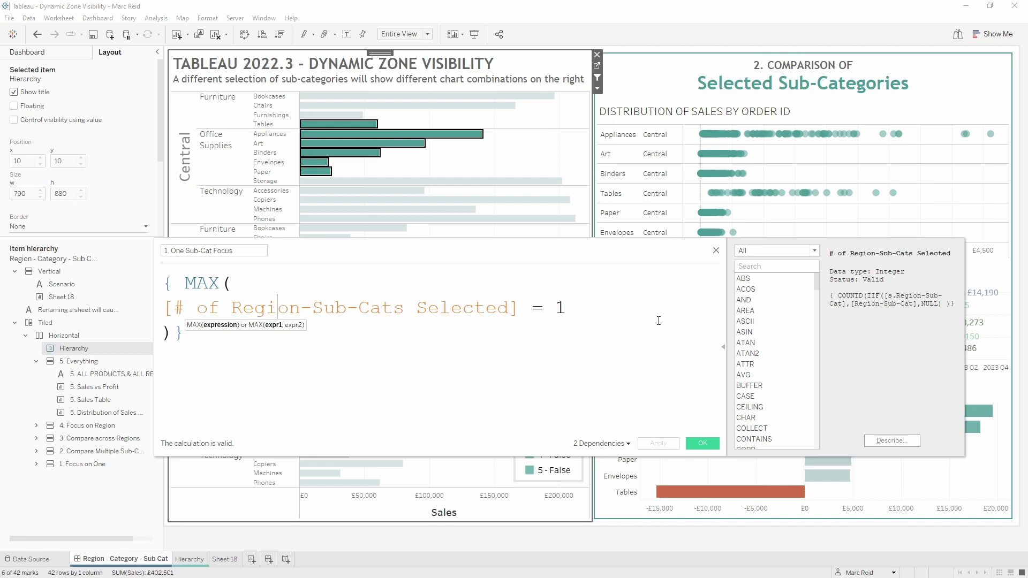
{"action": "left_click", "coordinate": [722, 345]}
{"action": "left_click", "coordinate": [723, 346]}
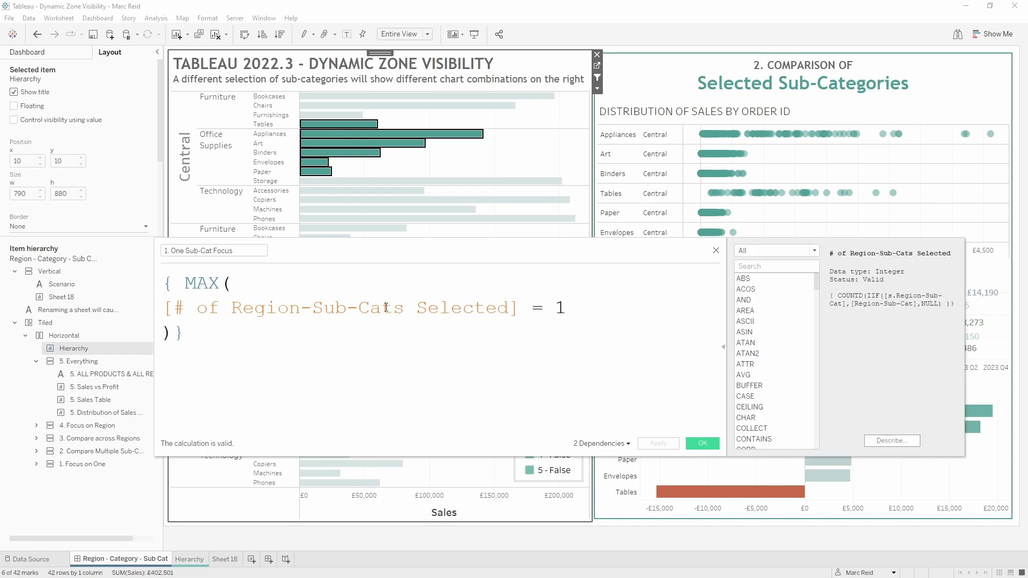
Open the # of Region-Sub-Cats Selected calculated field and examine its s.Region-Sub-Cat set and Region-Sub-Cat references.
{"action": "left_click", "coordinate": [405, 314]}
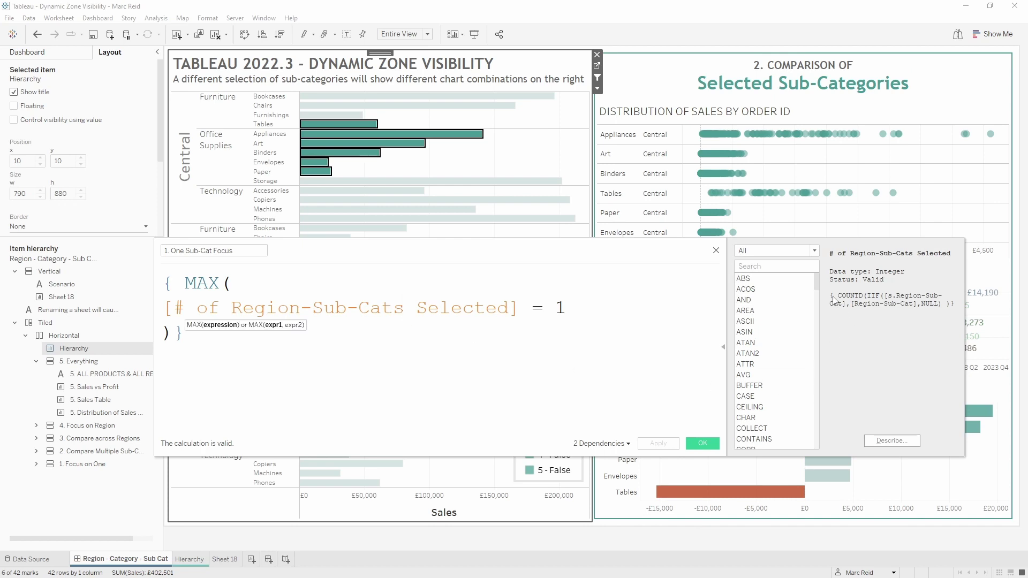
{"action": "left_click", "coordinate": [174, 20]}
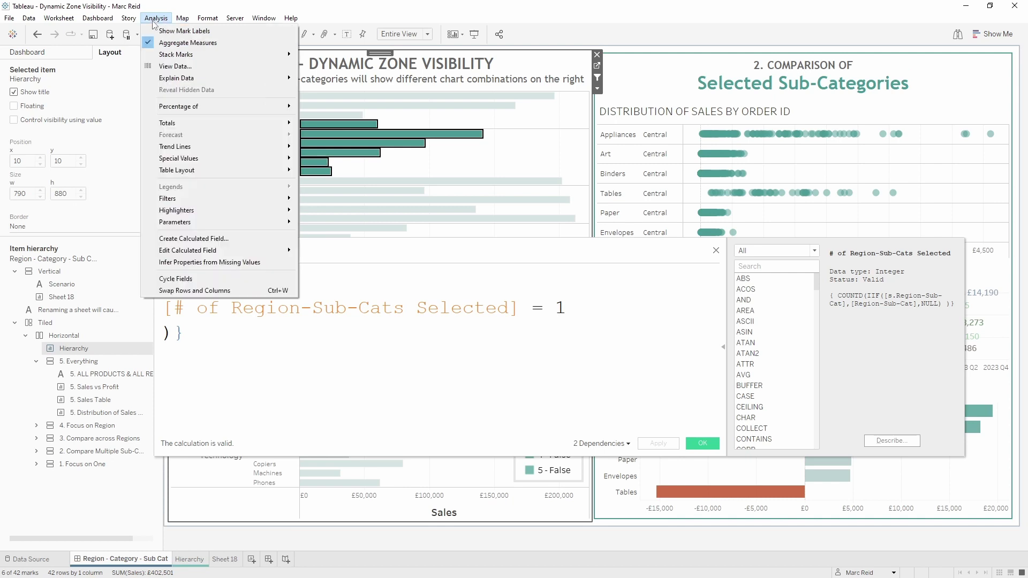
{"action": "left_click", "coordinate": [327, 274]}
{"action": "left_click_drag", "start_coordinate": [290, 279], "coordinate": [310, 280]}
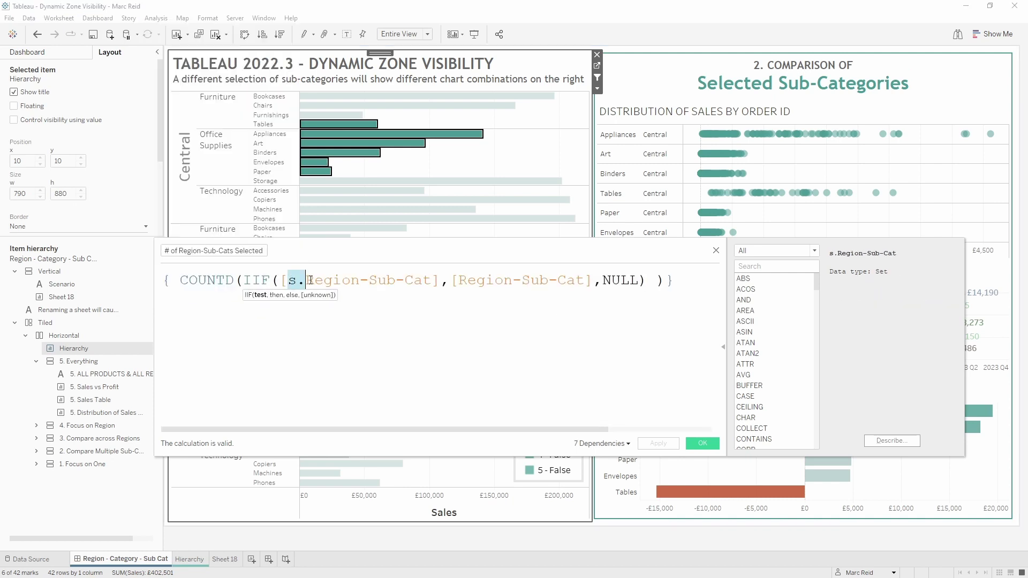
{"action": "left_click", "coordinate": [485, 281]}
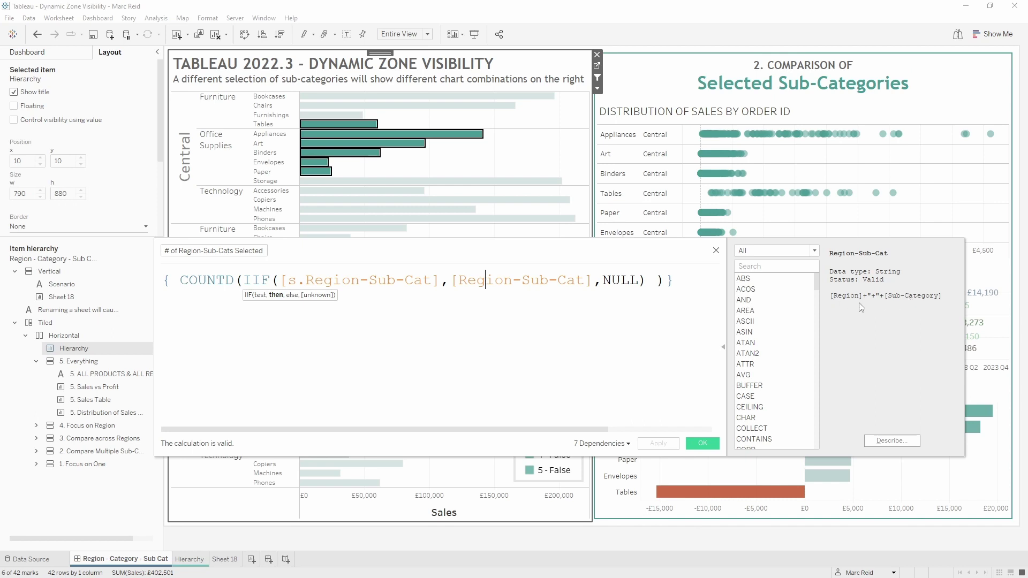
{"action": "left_click", "coordinate": [359, 316]}
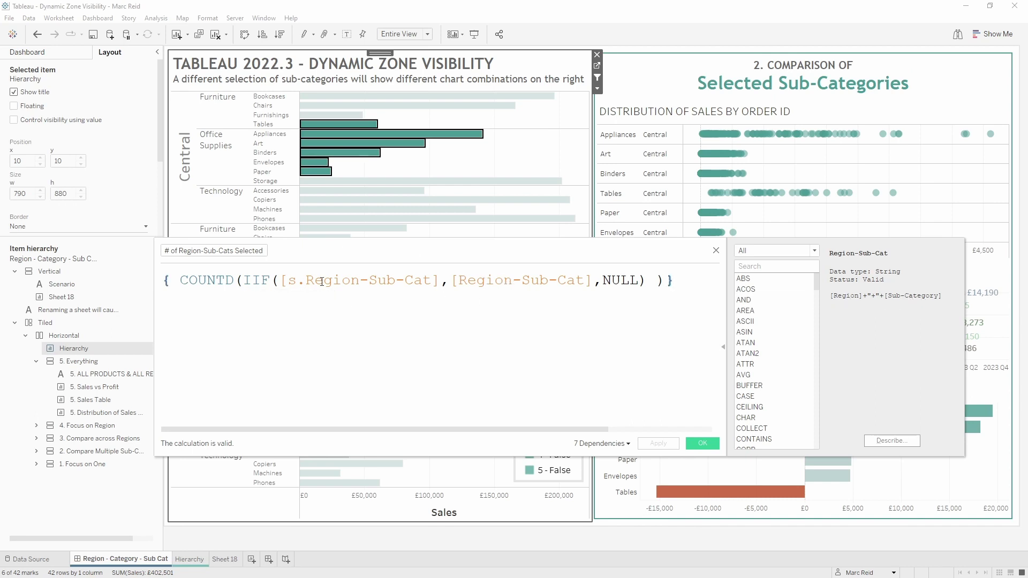
Move the formula editor clear of the chart and select the Binders bars of both Central and North.
{"action": "left_click_drag", "start_coordinate": [220, 242], "coordinate": [188, 334]}
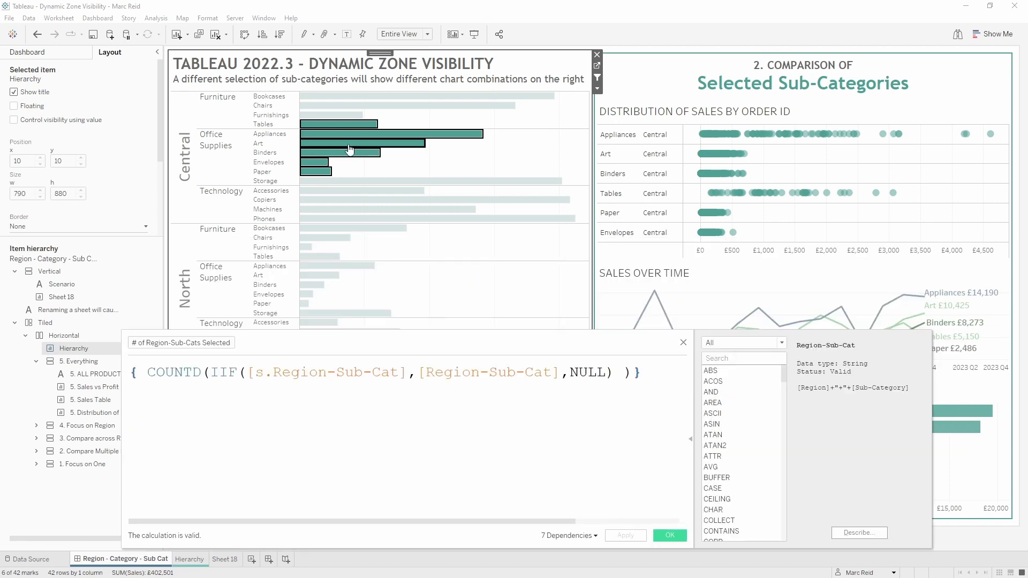
{"action": "left_click", "coordinate": [342, 156]}
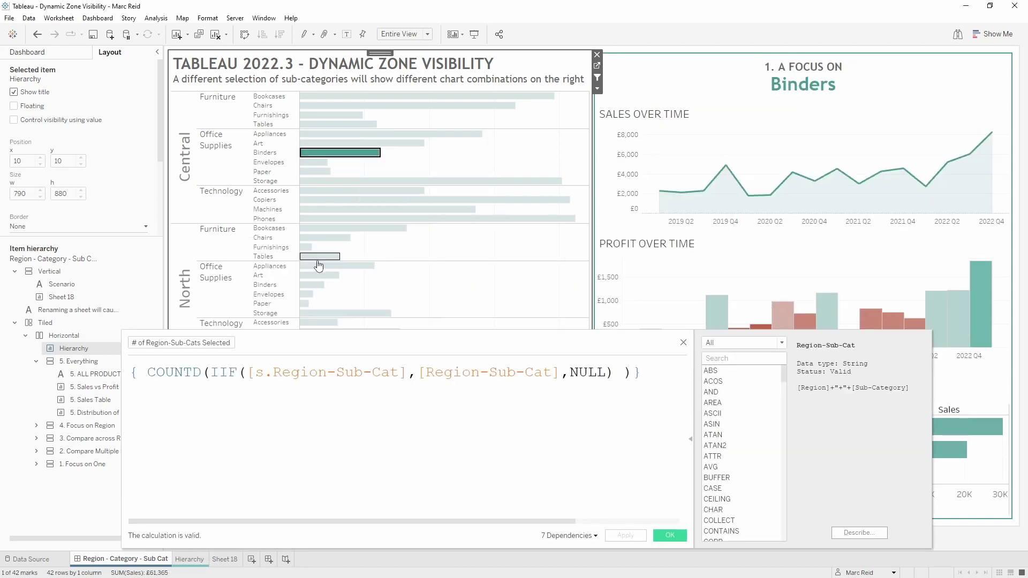
{"action": "left_click", "coordinate": [317, 286], "text": "ctrl"}
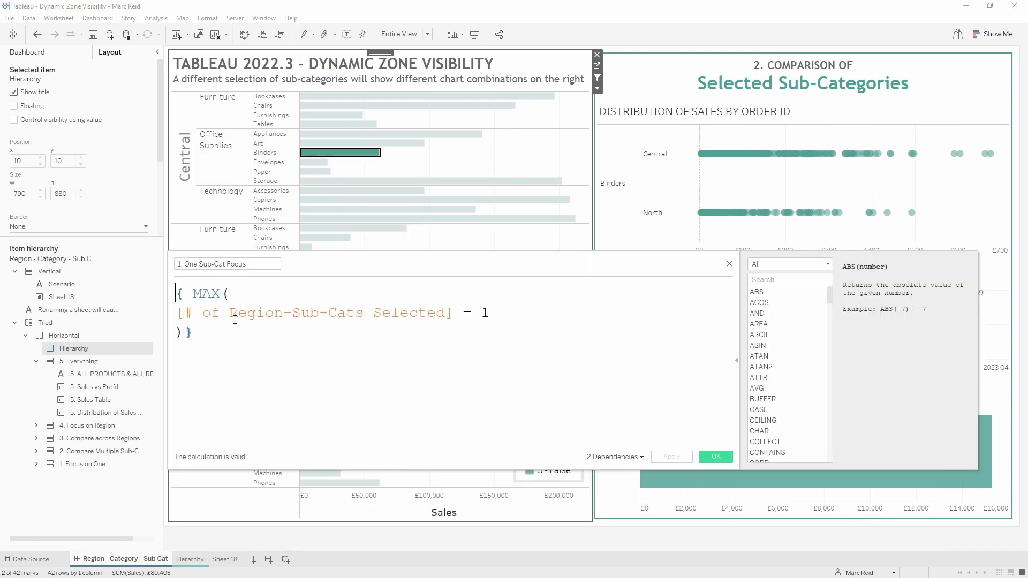
Review the condition in 1. One Sub-Cat Focus and open the 2. Compare multiple Sub-Cats calculated field to examine its formula.
{"action": "double_click", "coordinate": [433, 317]}
{"action": "left_click", "coordinate": [501, 306]}
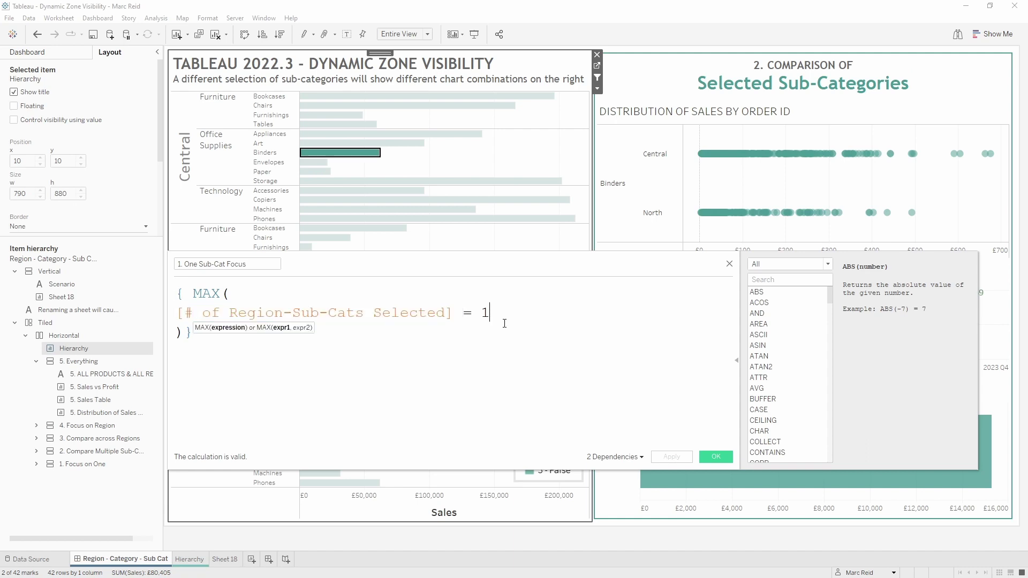
{"action": "left_click", "coordinate": [156, 17]}
{"action": "mouse_move", "coordinate": [214, 250]}
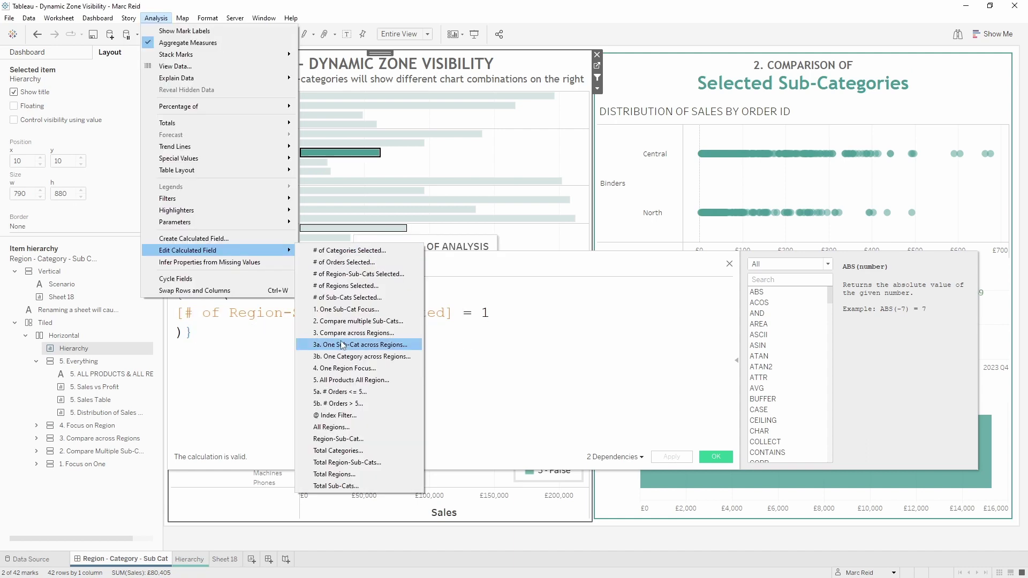
{"action": "left_click", "coordinate": [369, 322]}
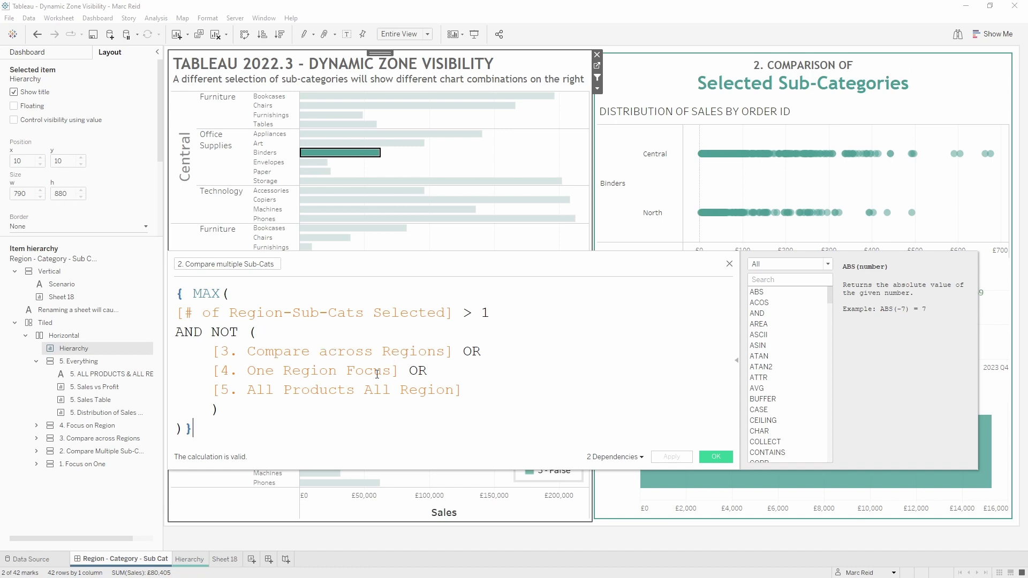
Open the 3. Compare across Regions calculated field and examine which two fields its formula combines.
{"action": "left_click", "coordinate": [156, 17]}
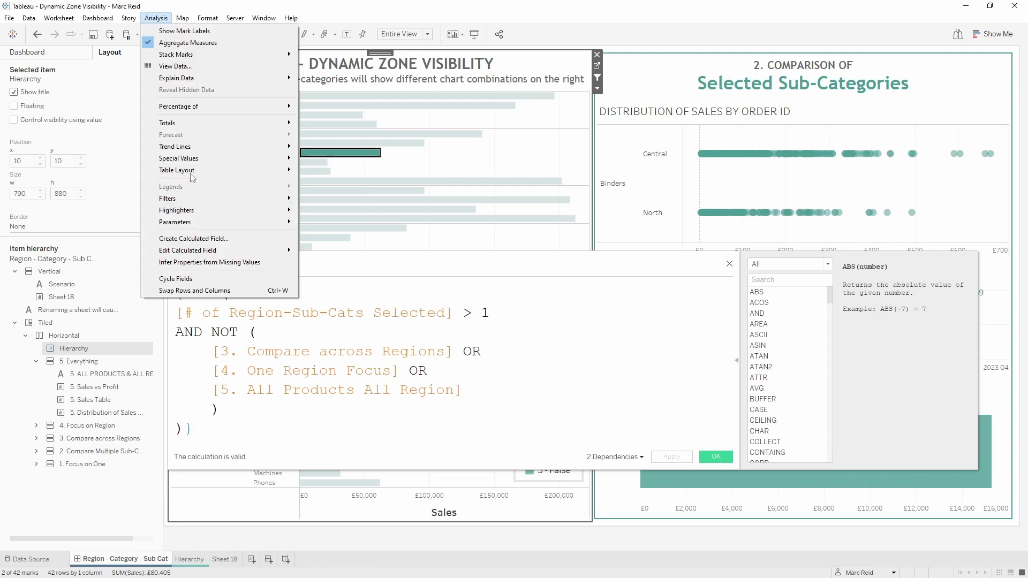
{"action": "mouse_move", "coordinate": [214, 251]}
{"action": "left_click", "coordinate": [347, 333]}
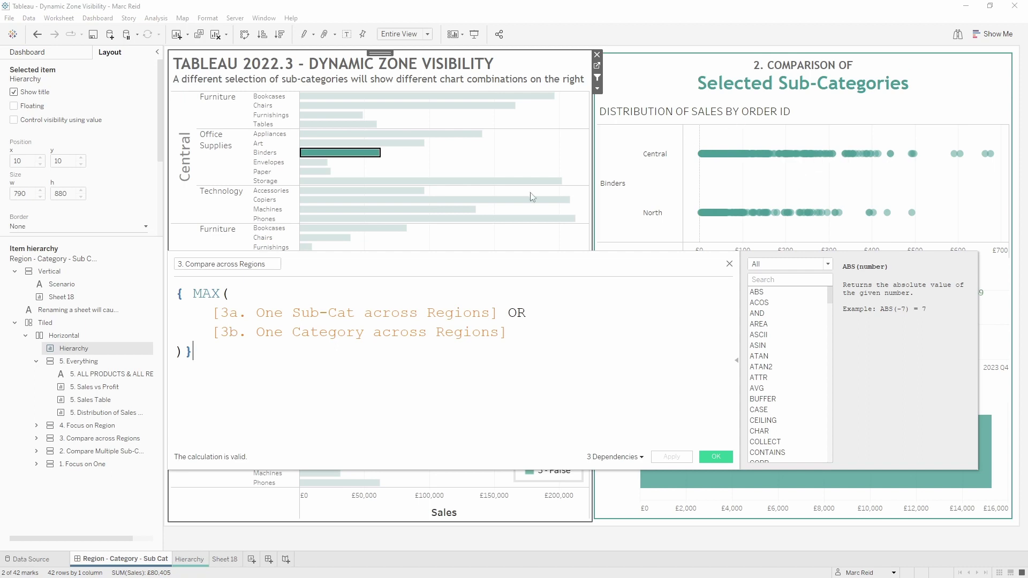
Select Bookcases across all regions, and switch the level of analysis to the whole Furniture category.
{"action": "mouse_move", "coordinate": [330, 179]}
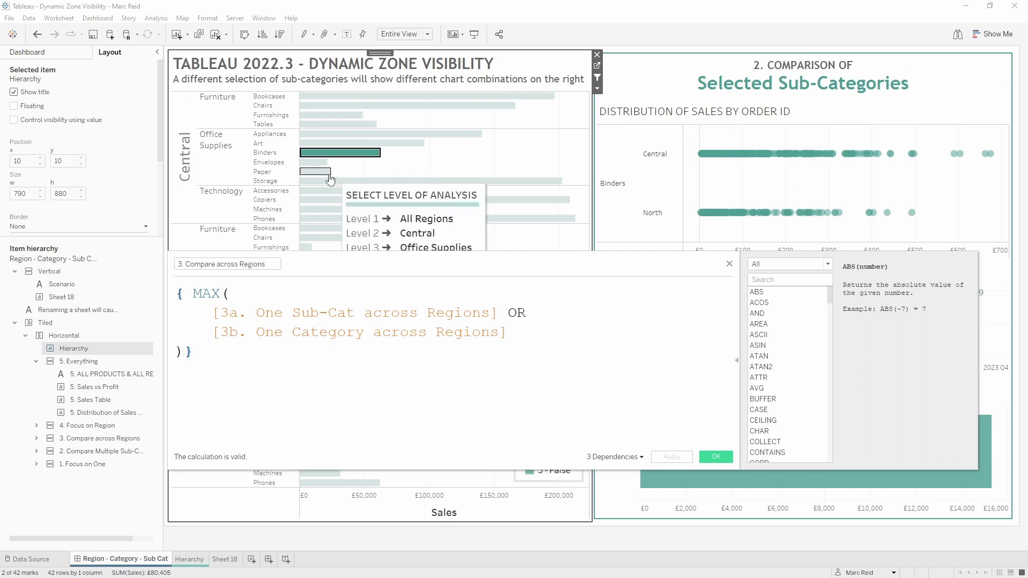
{"action": "left_click", "coordinate": [343, 96]}
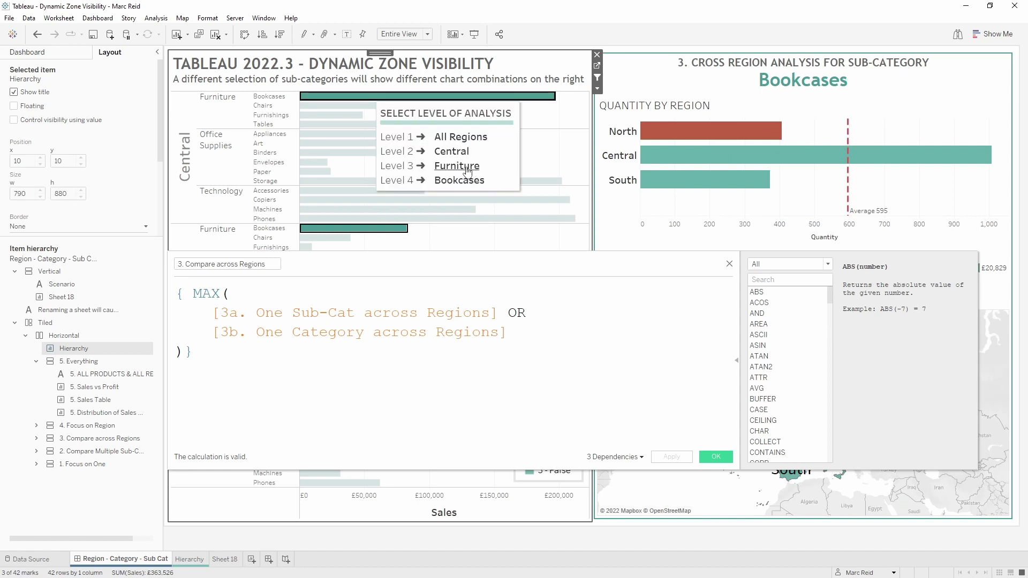
{"action": "left_click", "coordinate": [464, 169]}
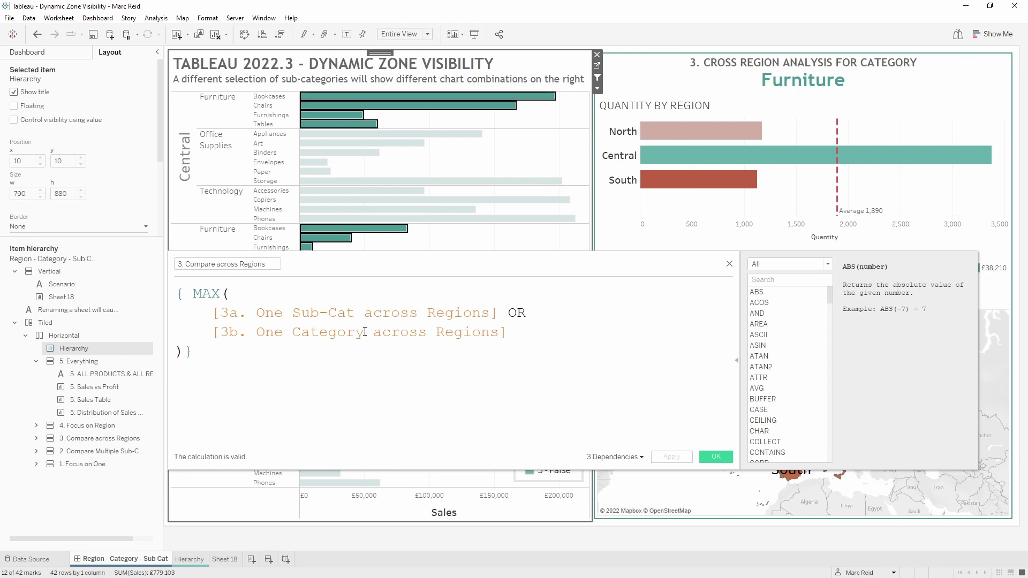
Open the 3a. One Sub-Cat across Regions calculated field, examine its conditions and move the editor clear of the chart.
{"action": "left_click", "coordinate": [156, 18]}
{"action": "mouse_move", "coordinate": [176, 250]}
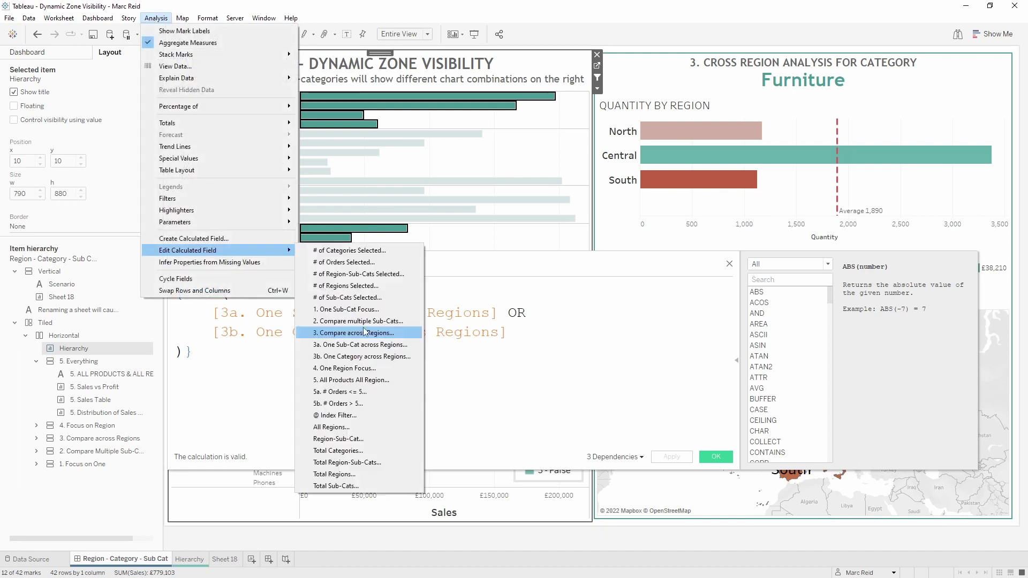
{"action": "left_click", "coordinate": [358, 345]}
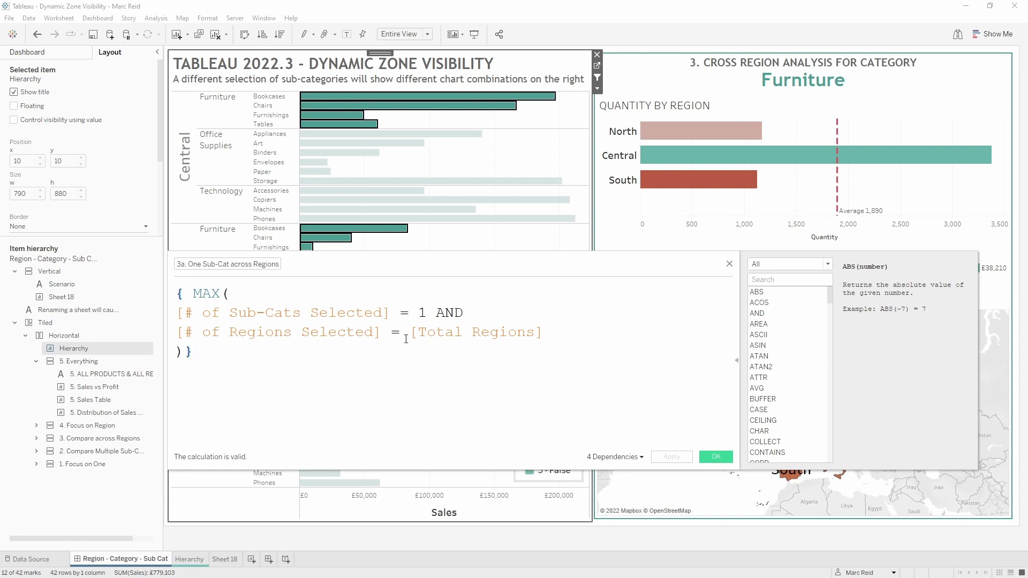
{"action": "left_click_drag", "start_coordinate": [561, 262], "coordinate": [693, 349]}
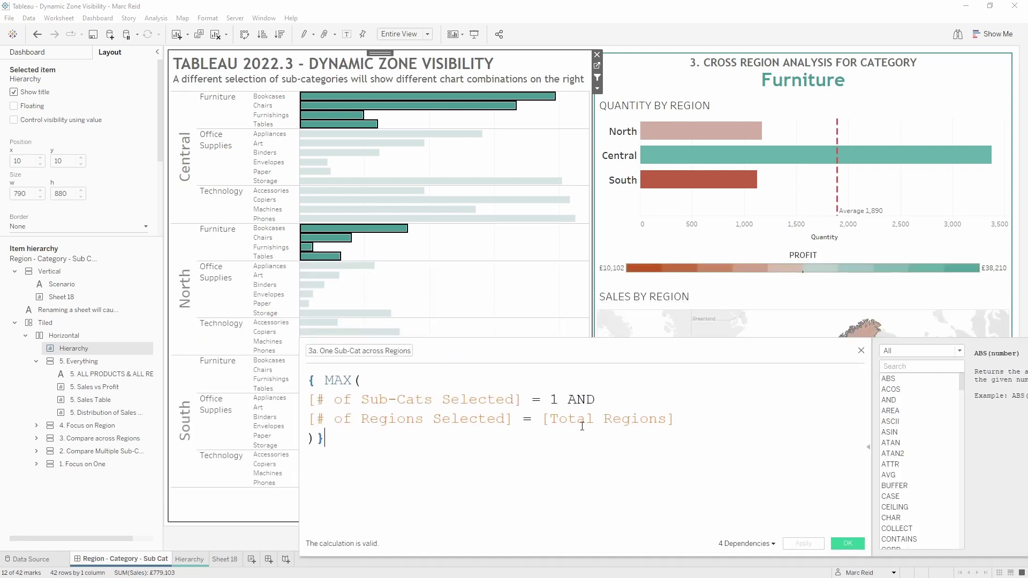
{"action": "left_click_drag", "start_coordinate": [540, 354], "coordinate": [696, 293]}
Select North's Chairs bar to compare Chairs across regions, and switch the analysis to the Furniture category level.
{"action": "left_click", "coordinate": [332, 237]}
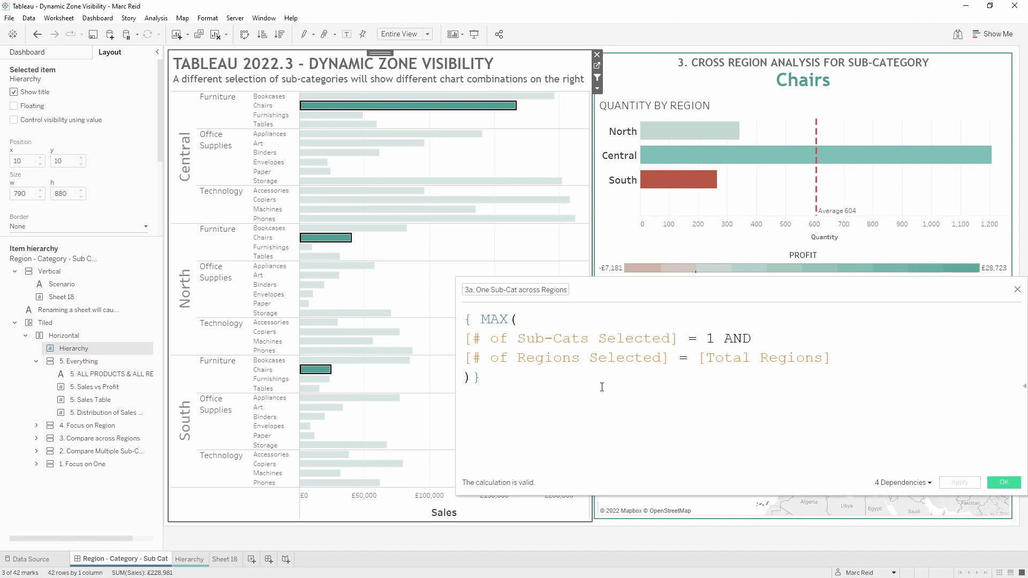
{"action": "mouse_move", "coordinate": [305, 237]}
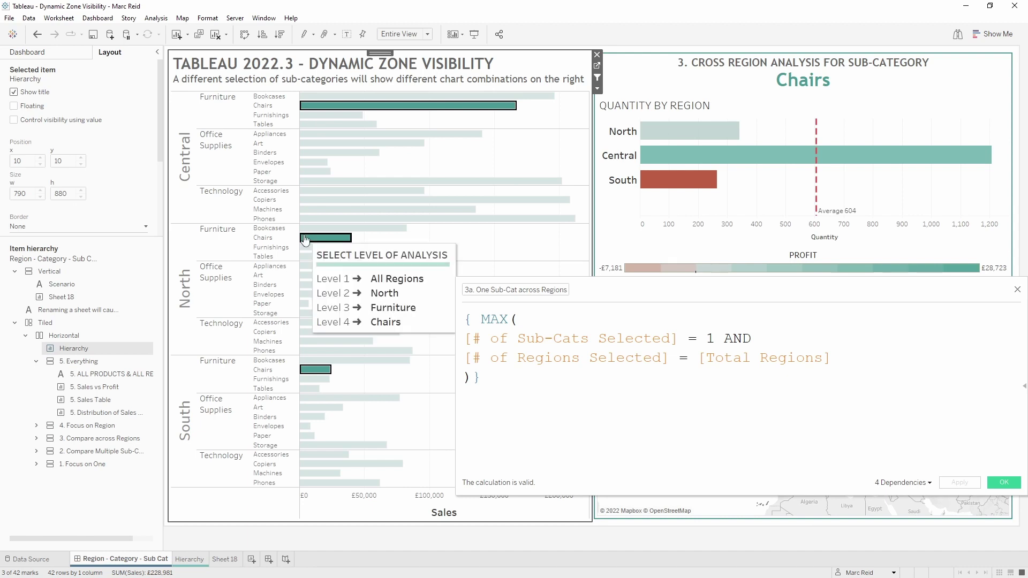
{"action": "left_click", "coordinate": [390, 308]}
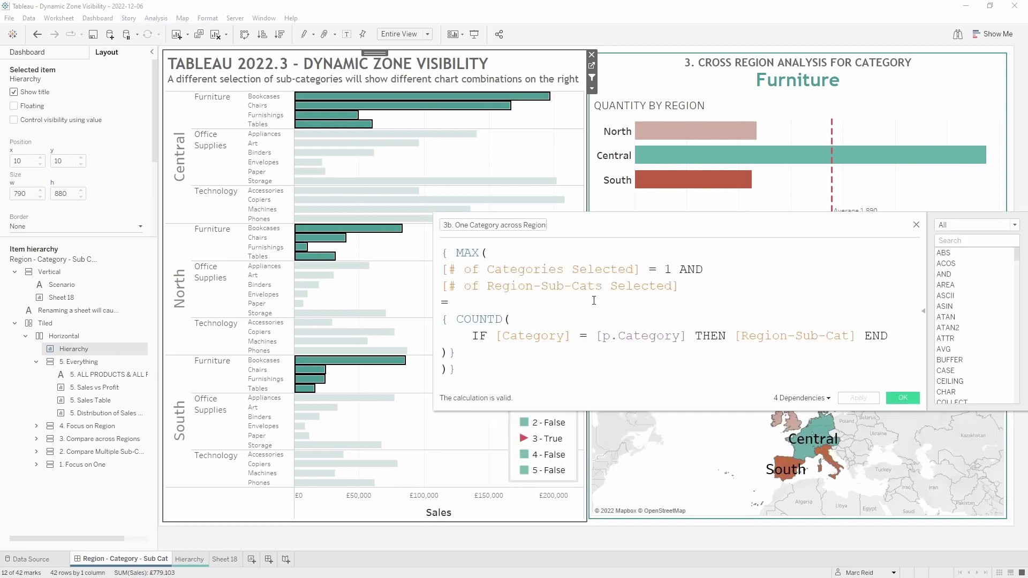
Examine the 3b. One Category across Regions formula, including its category condition and the COUNTD comparison of region sub-categories.
{"action": "triple_click", "coordinate": [441, 273]}
{"action": "left_click", "coordinate": [717, 269]}
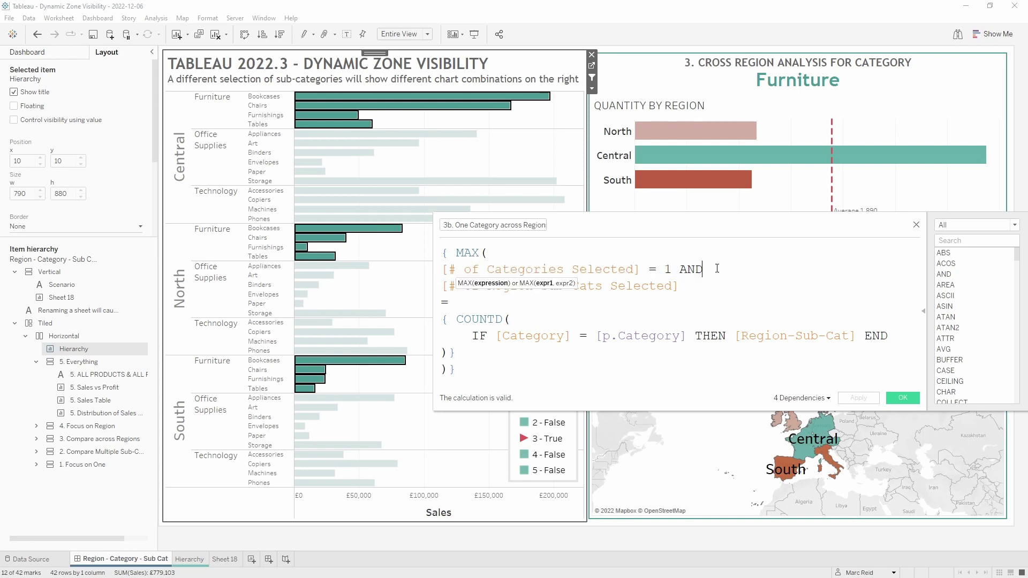
{"action": "left_click", "coordinate": [625, 358]}
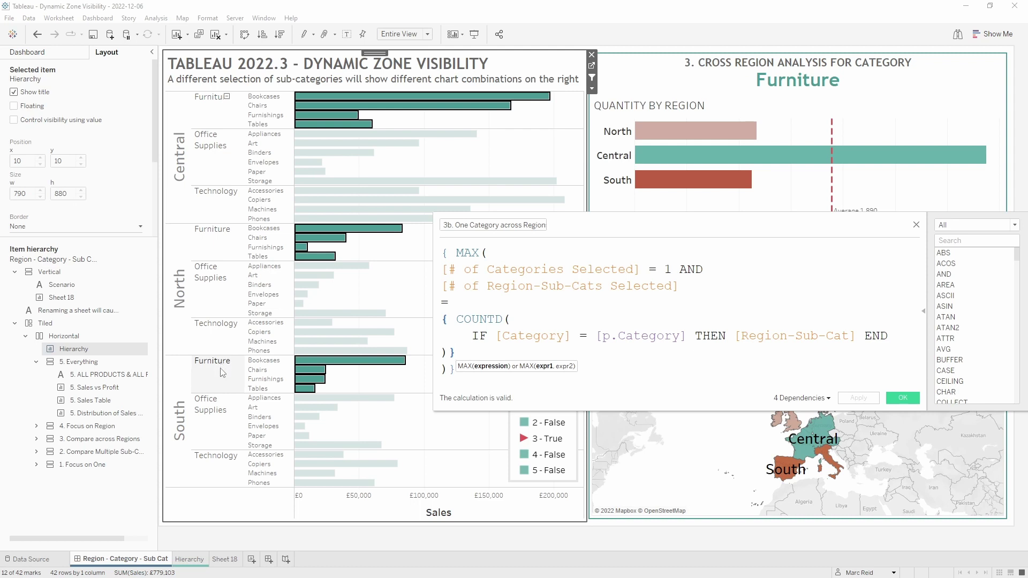
{"action": "left_click", "coordinate": [567, 304]}
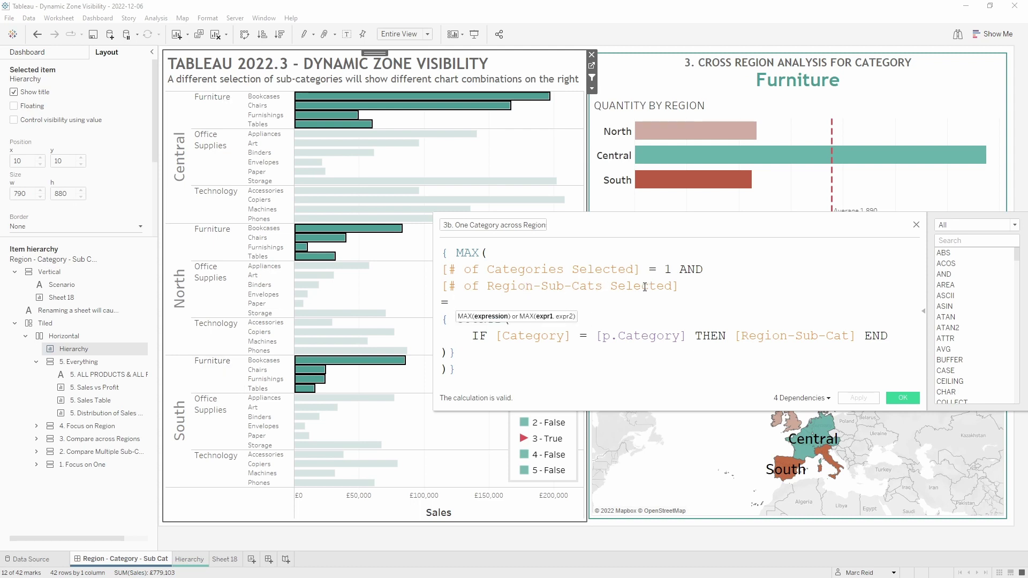
{"action": "left_click", "coordinate": [622, 362]}
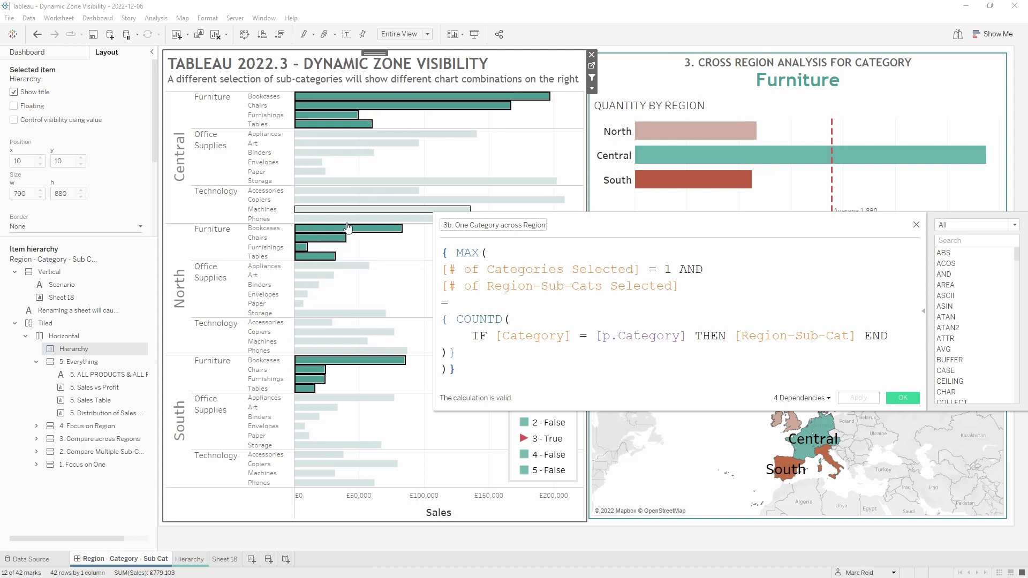
Select the Office Supplies category from North's Binders bar and examine the p.Category reference in the 3b formula.
{"action": "mouse_move", "coordinate": [325, 290]}
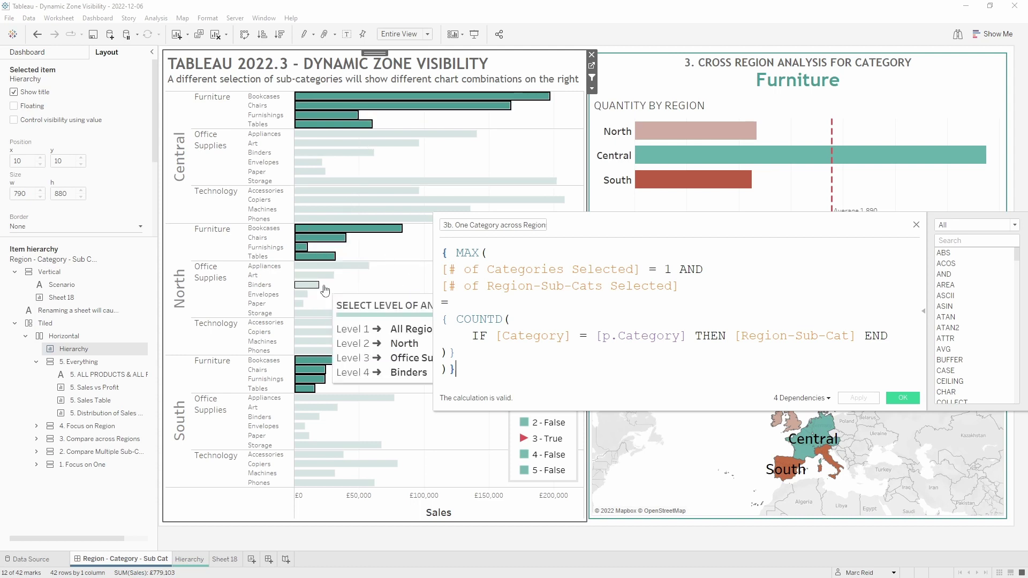
{"action": "left_click", "coordinate": [410, 363]}
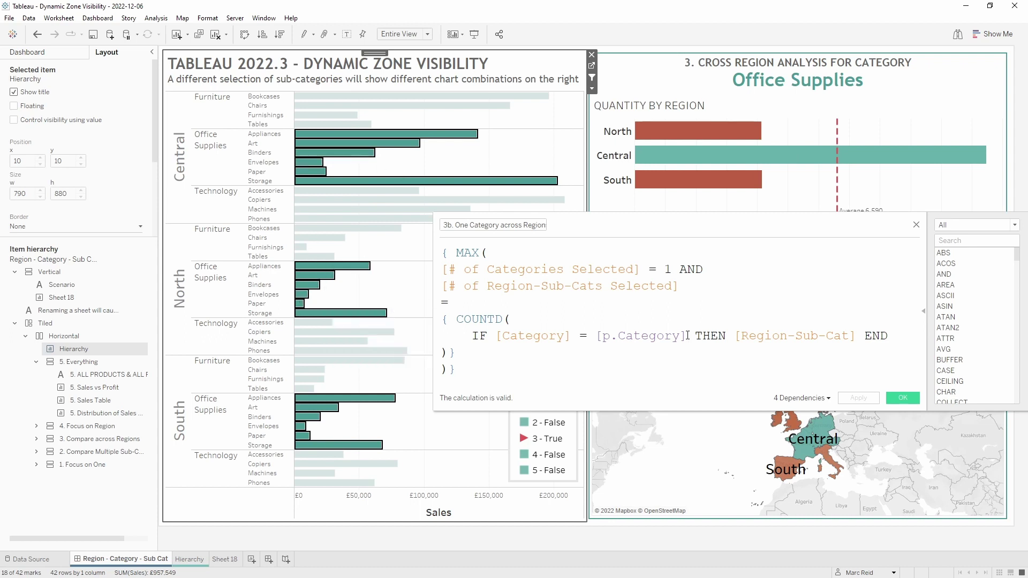
{"action": "left_click_drag", "start_coordinate": [687, 336], "coordinate": [595, 335]}
{"action": "left_click", "coordinate": [602, 321]}
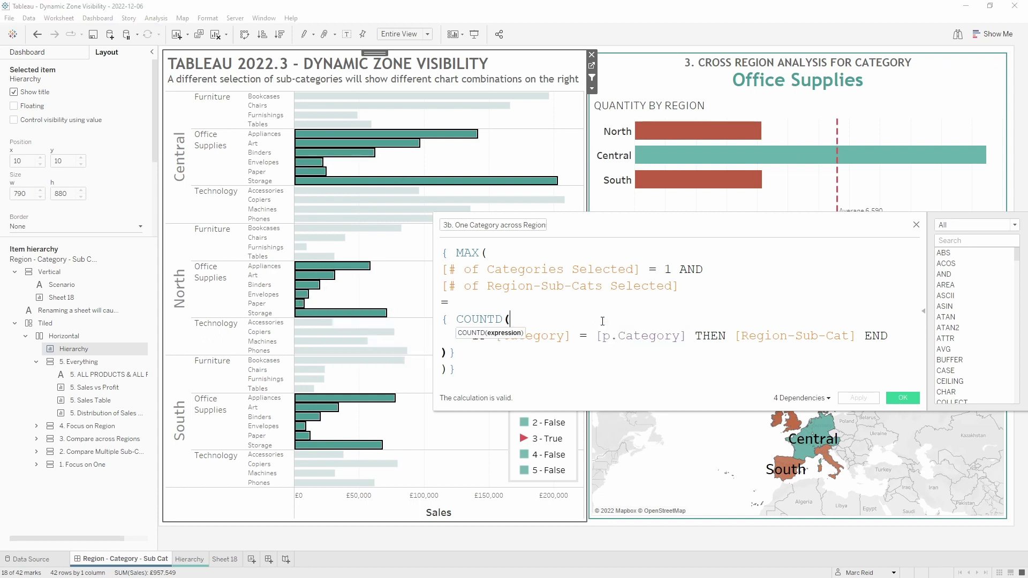
{"action": "left_click", "coordinate": [592, 358]}
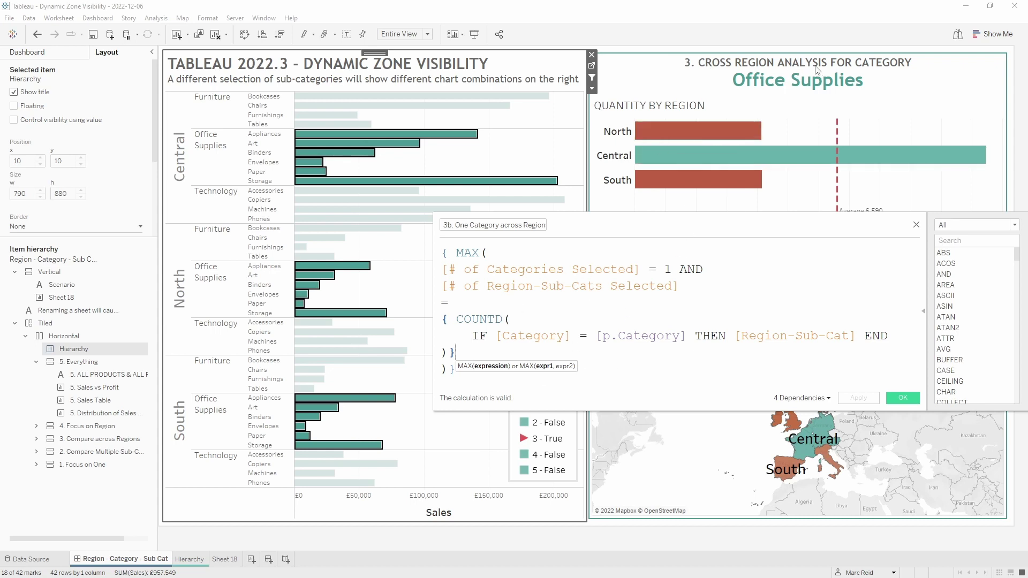
Inspect the p.Category parameter in the cross-region category heading's text, close it without changes and return to the hierarchy chart.
{"action": "double_click", "coordinate": [797, 76]}
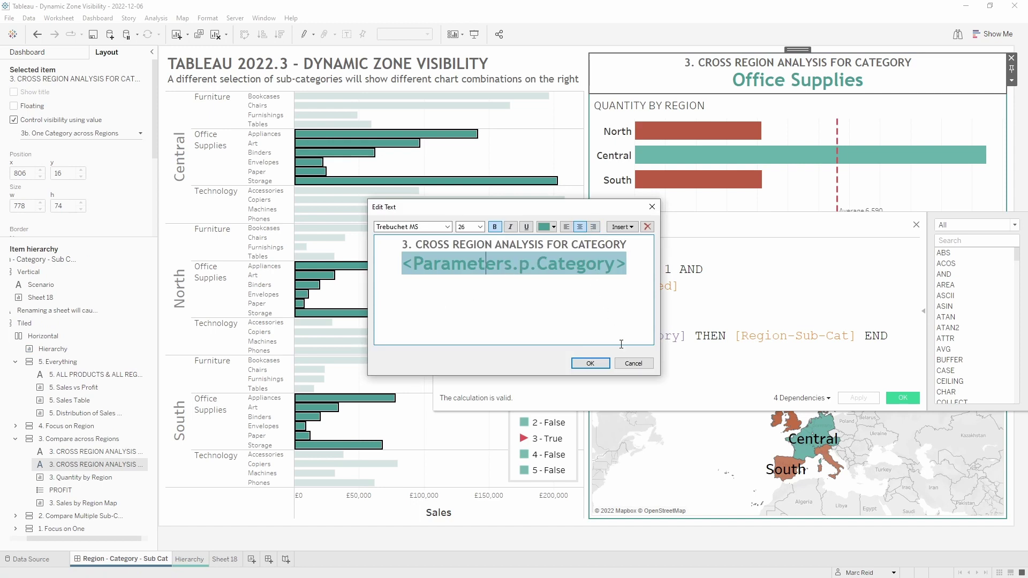
{"action": "left_click", "coordinate": [633, 363]}
{"action": "left_click", "coordinate": [451, 230]}
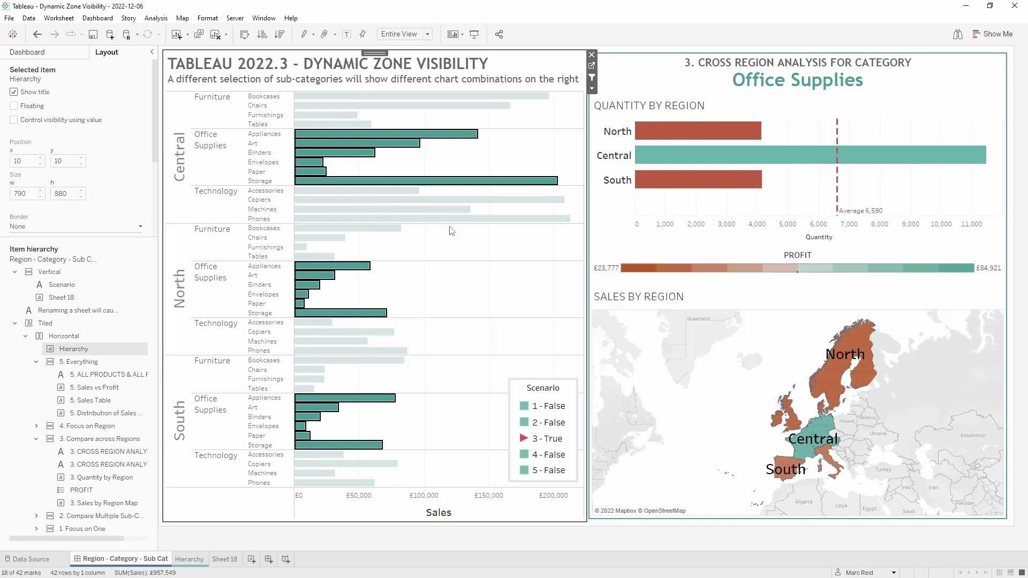
Switch the analysis to the Central region from Central's Machines bar and examine the 4. One Region Focus formula.
{"action": "mouse_move", "coordinate": [366, 214]}
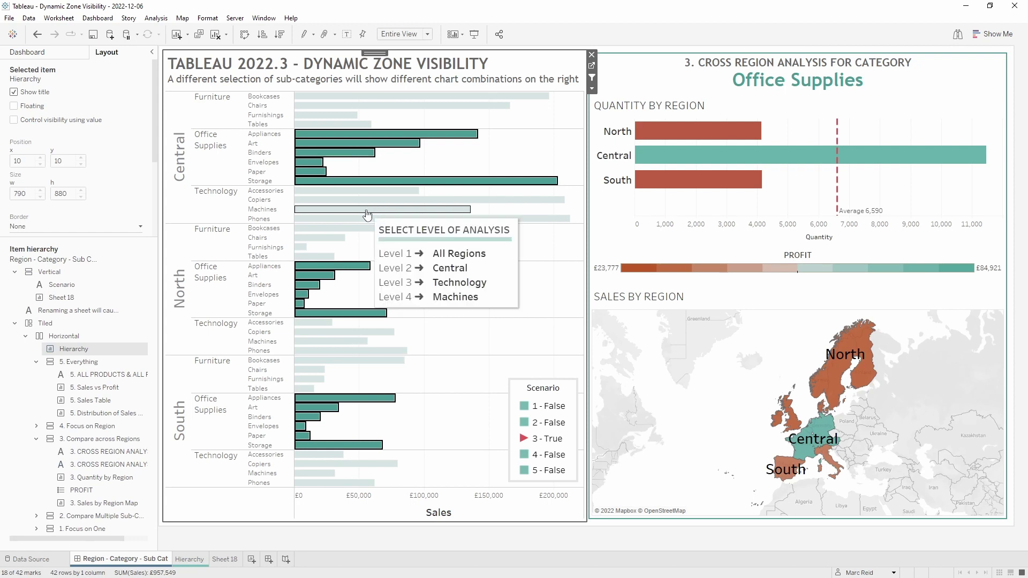
{"action": "left_click", "coordinate": [453, 271]}
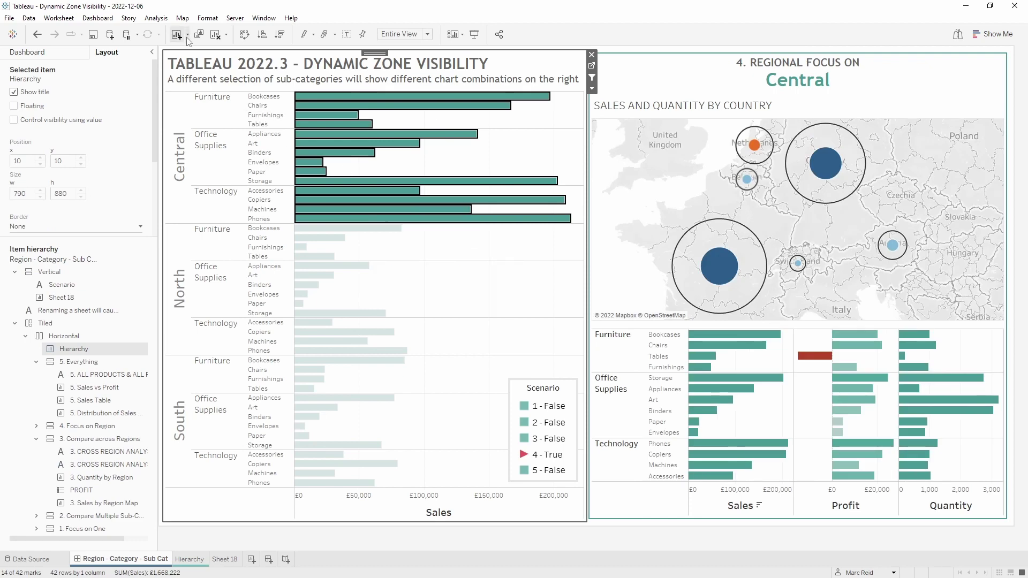
{"action": "left_click", "coordinate": [156, 18]}
{"action": "mouse_move", "coordinate": [212, 254]}
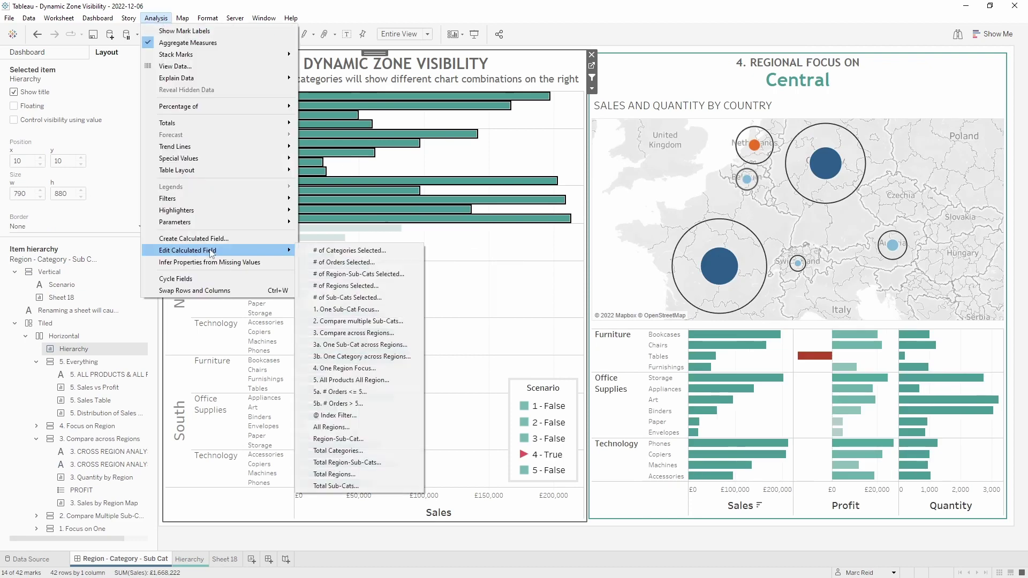
{"action": "left_click", "coordinate": [348, 368]}
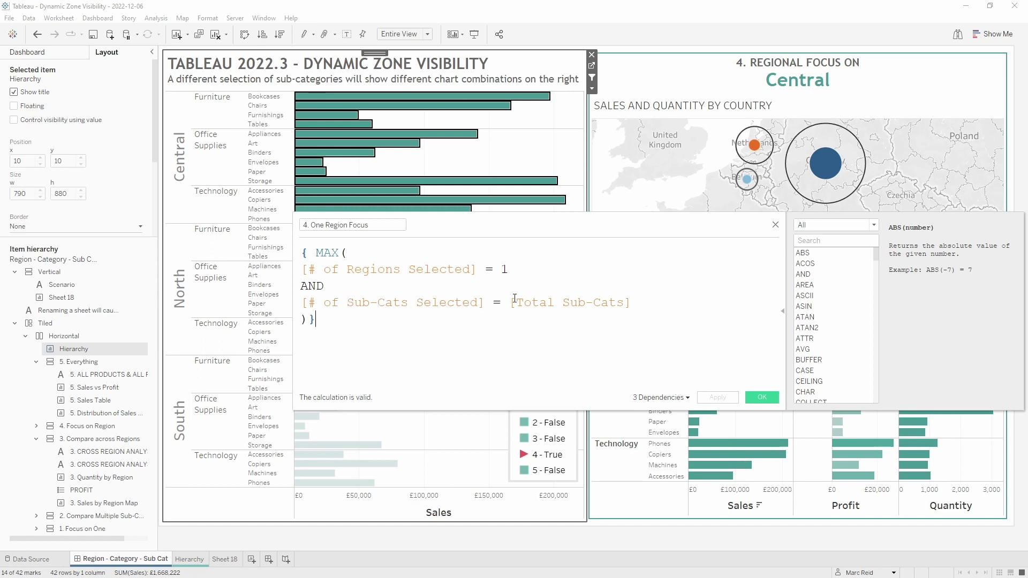
{"action": "left_click_drag", "start_coordinate": [590, 225], "coordinate": [645, 320]}
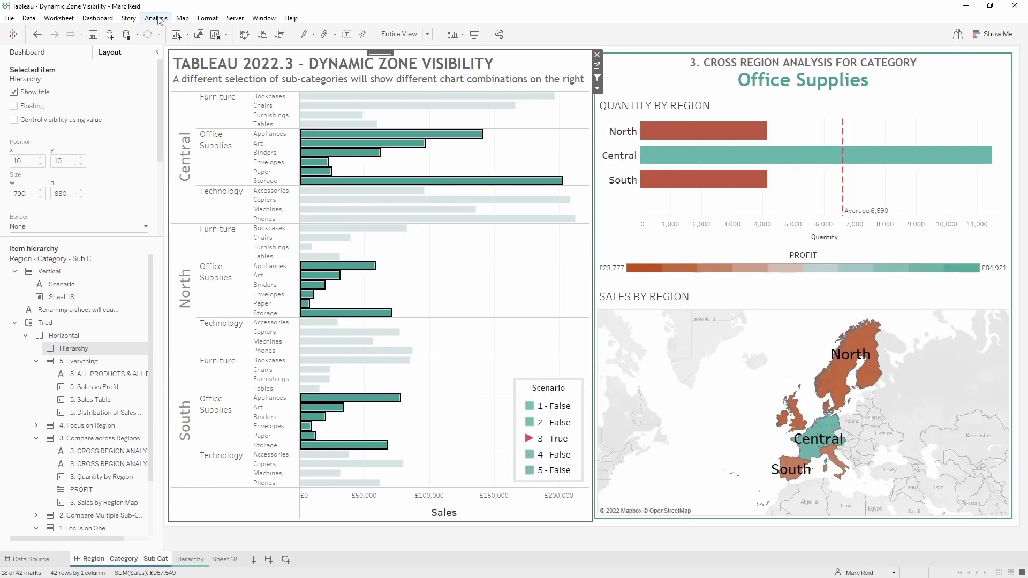
Select the All Regions level from Central's Binders bar and examine the 5. All Products All Regions formula.
{"action": "mouse_move", "coordinate": [344, 160]}
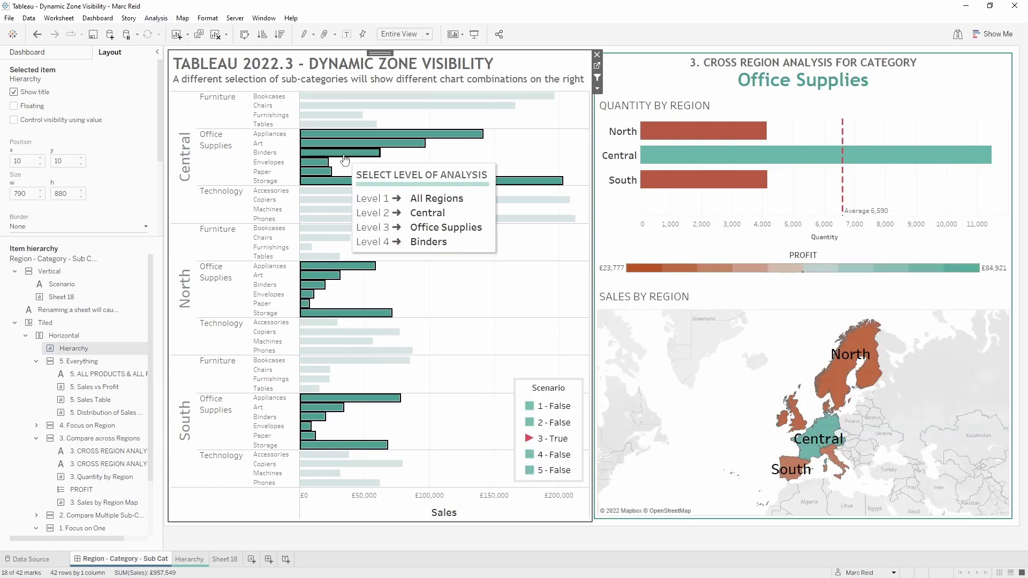
{"action": "left_click", "coordinate": [445, 202]}
{"action": "left_click", "coordinate": [156, 17]}
{"action": "mouse_move", "coordinate": [250, 251]}
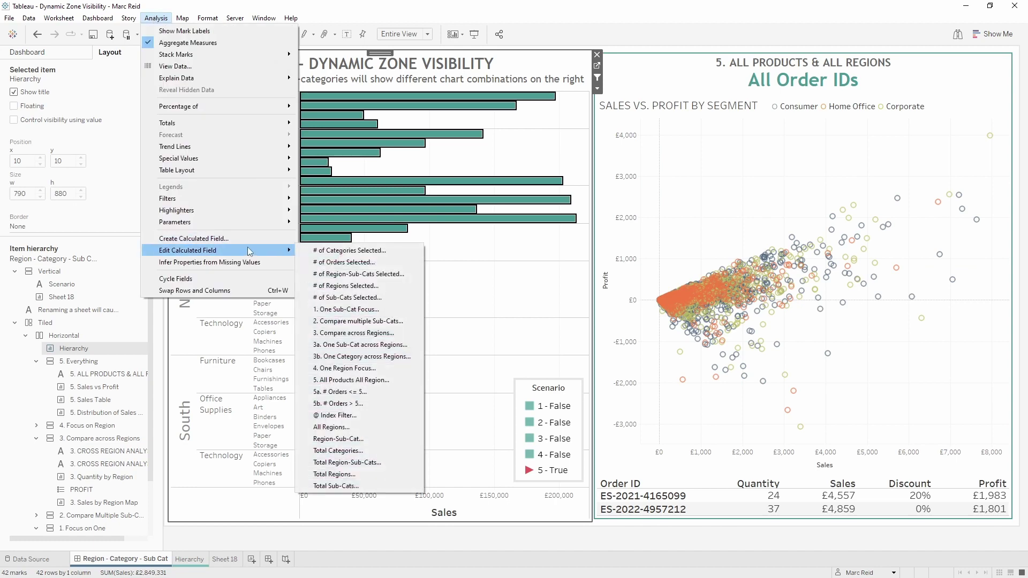
{"action": "left_click", "coordinate": [350, 379]}
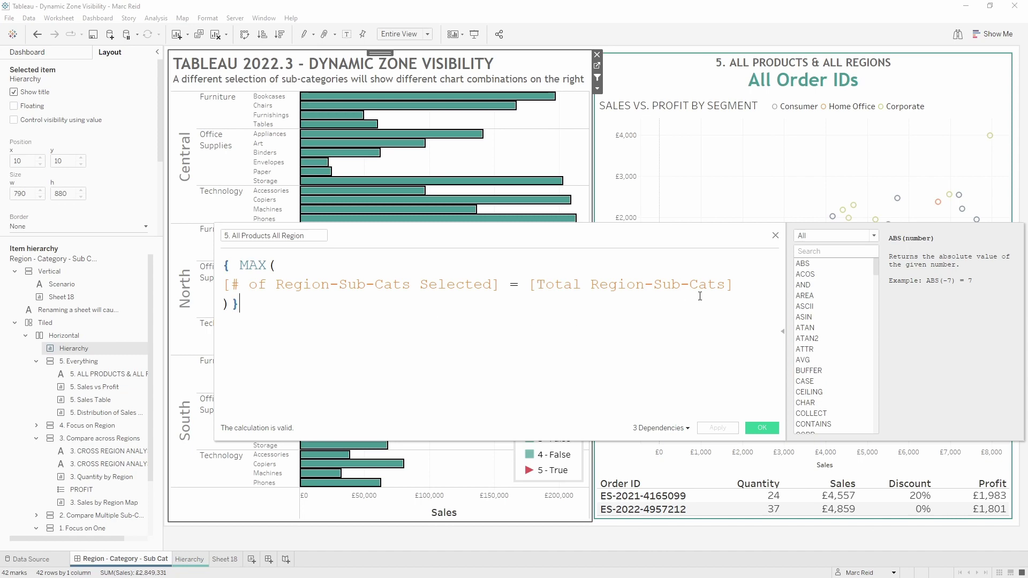
{"action": "left_click_drag", "start_coordinate": [410, 235], "coordinate": [342, 214]}
{"action": "left_click", "coordinate": [694, 409]}
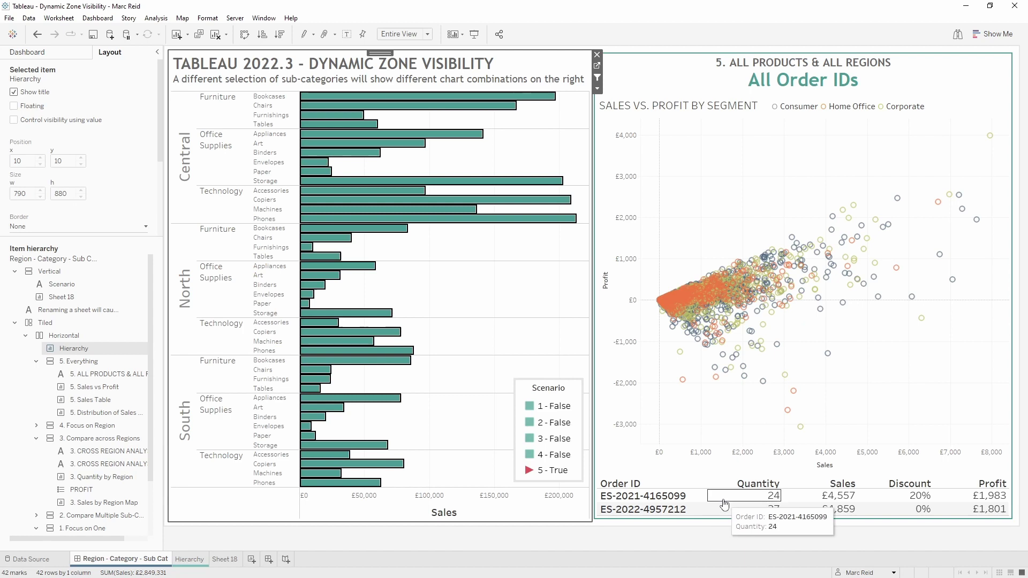
Select the order table zone and examine the 5a. # Orders <= 5 and 5b. # Orders > 5 formulas, including the MAX wrapper.
{"action": "left_click", "coordinate": [724, 504]}
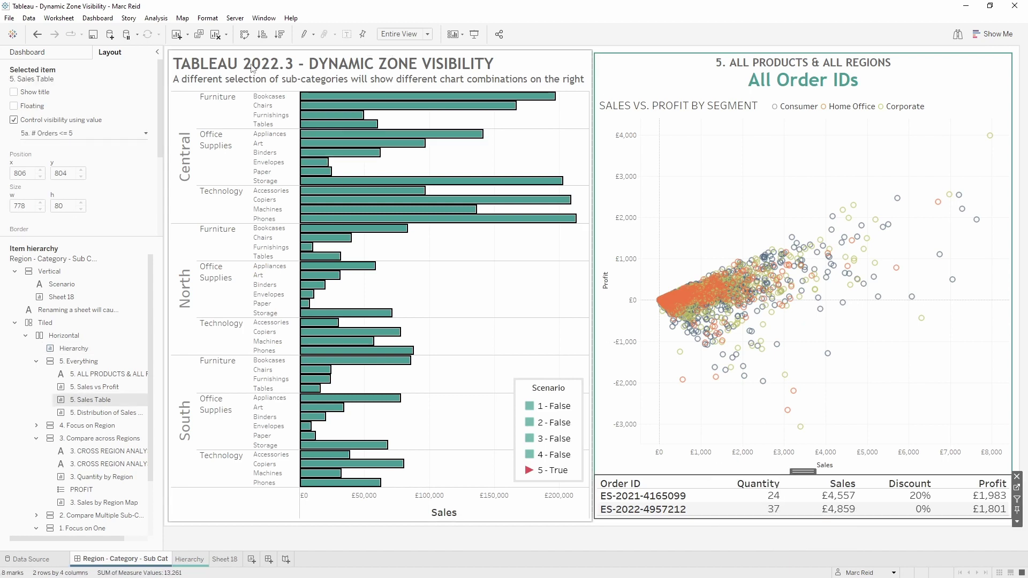
{"action": "left_click", "coordinate": [156, 18]}
{"action": "left_click", "coordinate": [267, 242]}
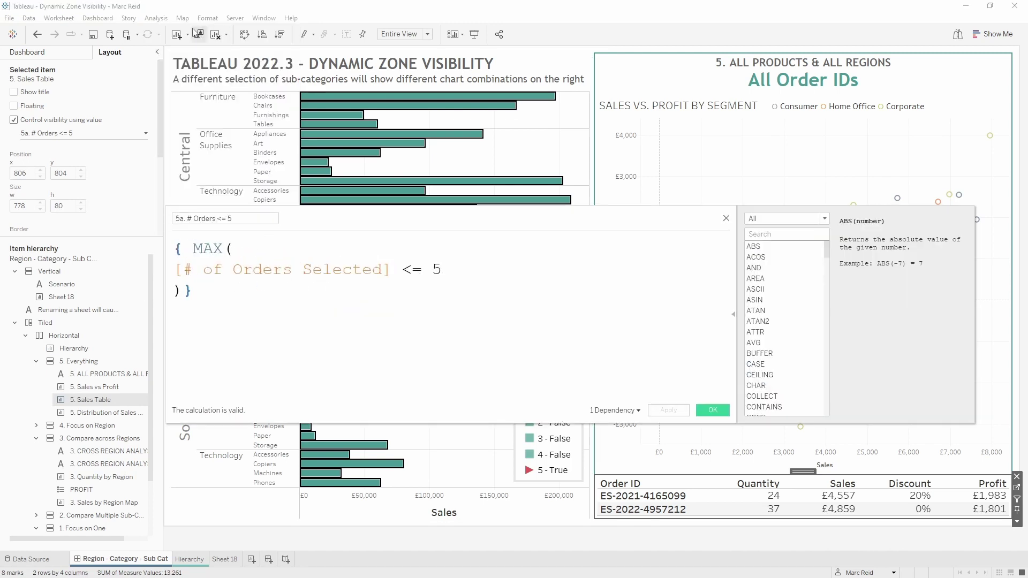
{"action": "left_click", "coordinate": [156, 18]}
{"action": "left_click", "coordinate": [338, 259]}
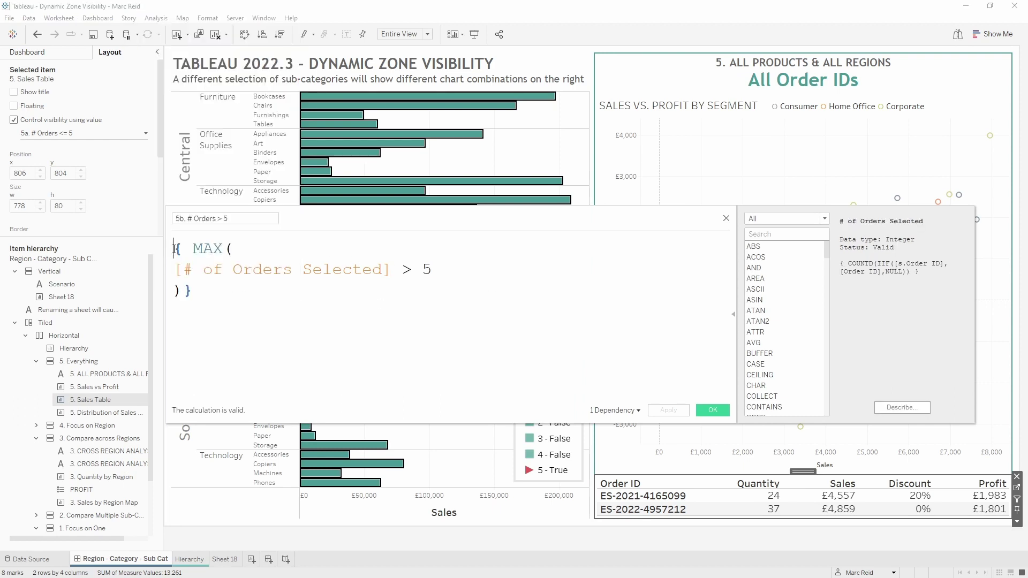
{"action": "left_click_drag", "start_coordinate": [174, 248], "coordinate": [269, 248]}
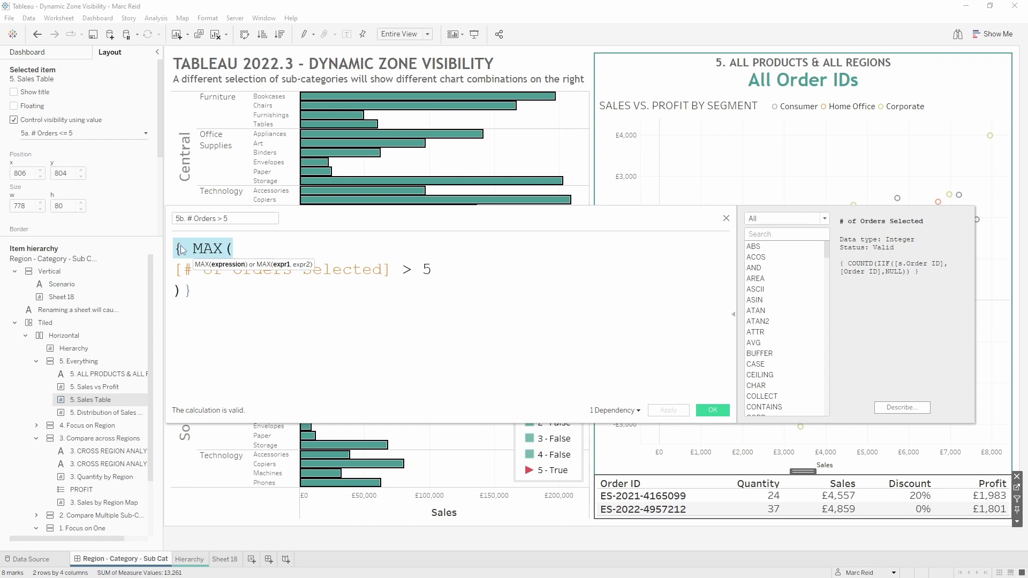
{"action": "left_click", "coordinate": [217, 325]}
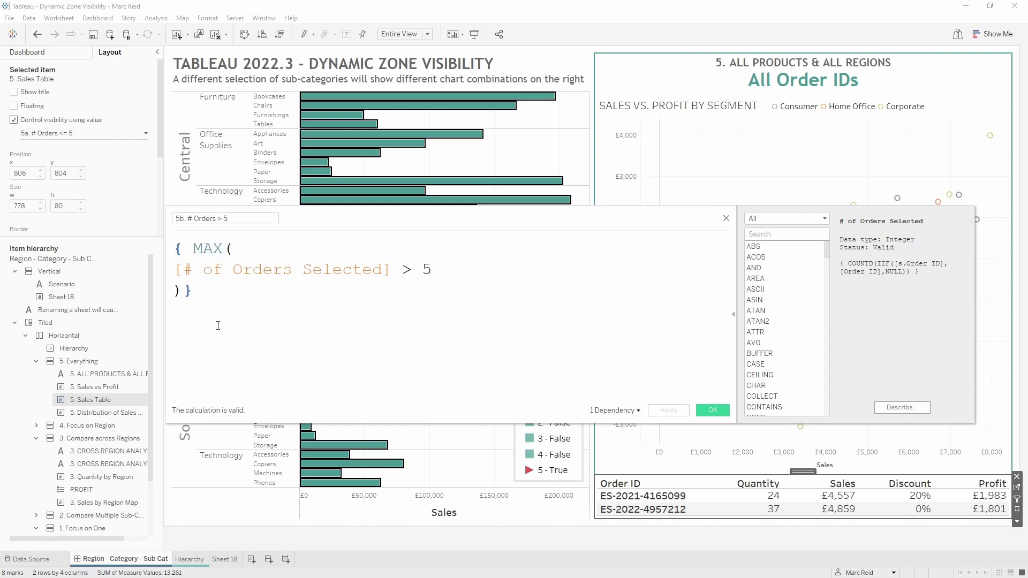
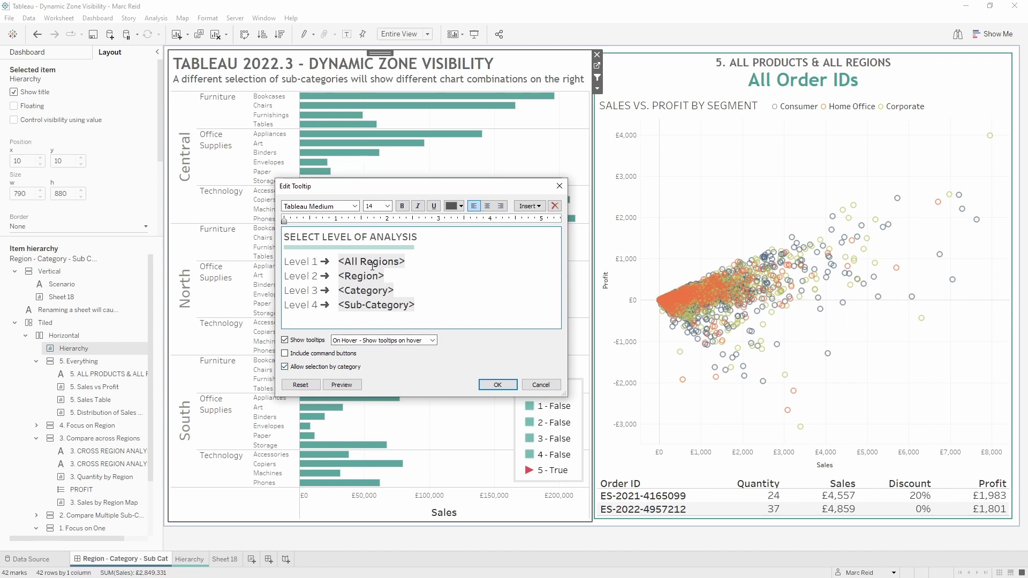
Examine the All Regions and Sub-Category fields in the hierarchy chart's tooltip text and close the tooltip editor.
{"action": "double_click", "coordinate": [367, 306]}
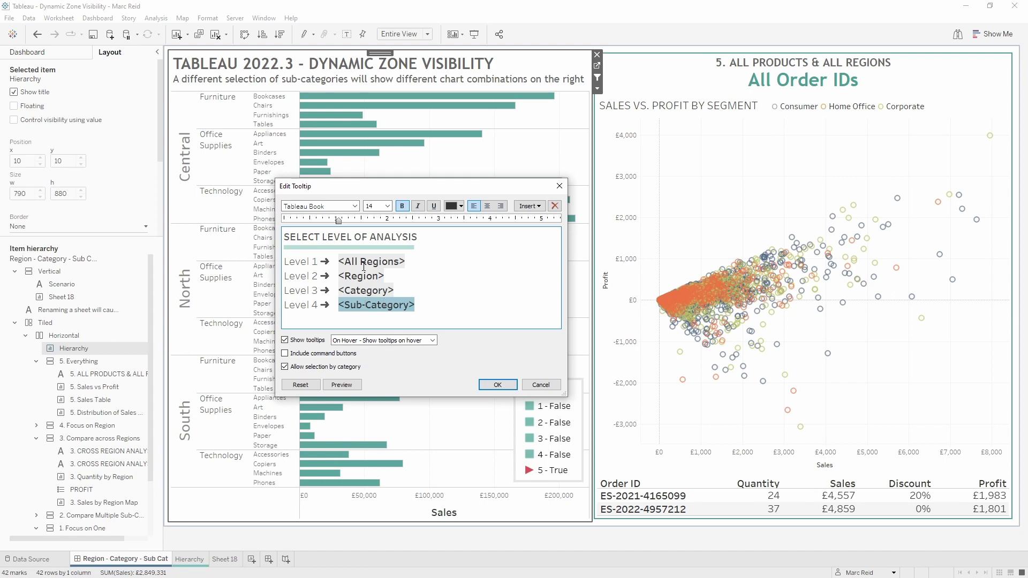
{"action": "left_click_drag", "start_coordinate": [368, 259], "coordinate": [419, 261]}
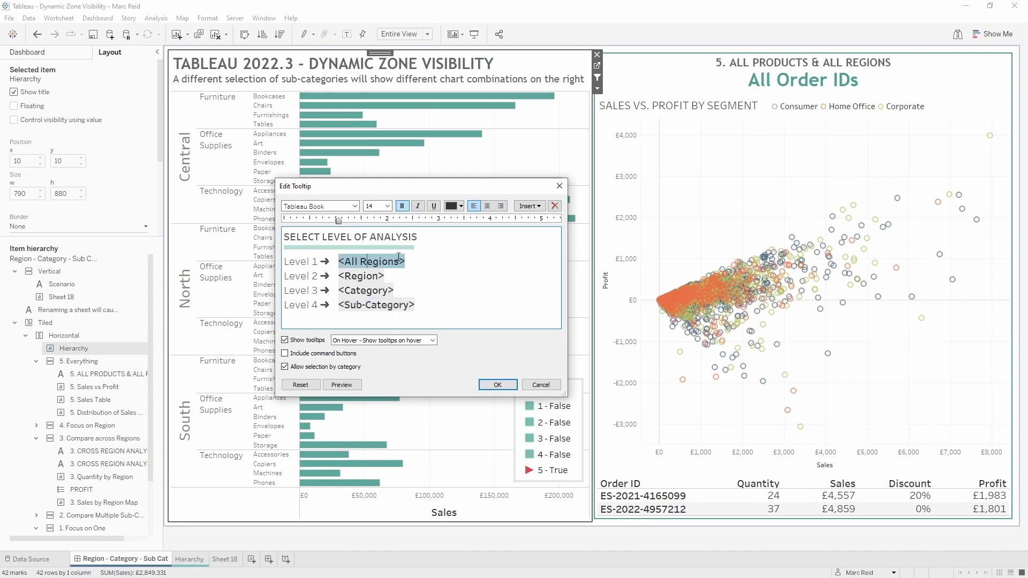
{"action": "left_click", "coordinate": [380, 305]}
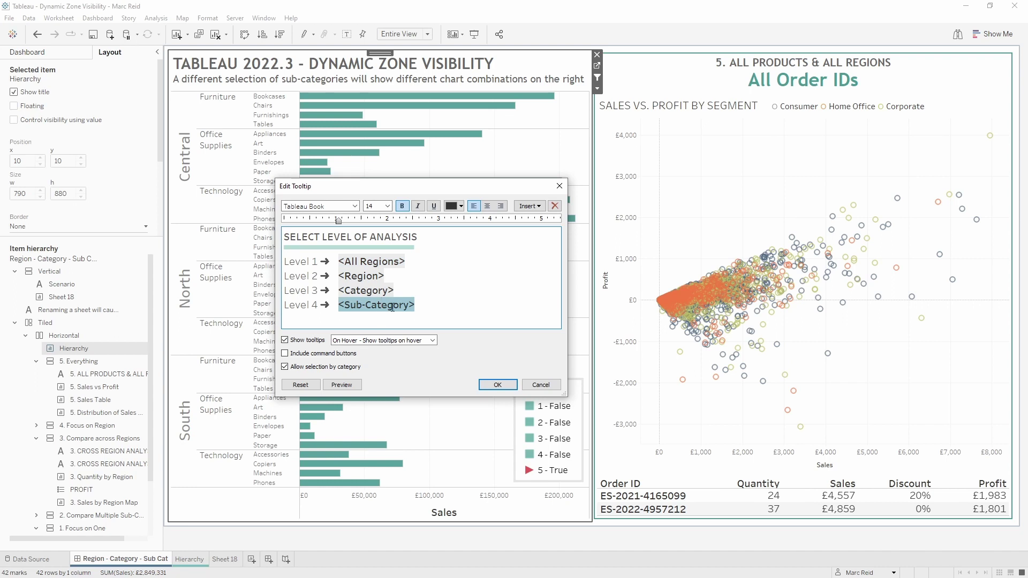
{"action": "left_click", "coordinate": [498, 384]}
Select the Phones sub-category from Central's Phones bar, and switch the analysis to the Technology category level.
{"action": "mouse_move", "coordinate": [475, 222]}
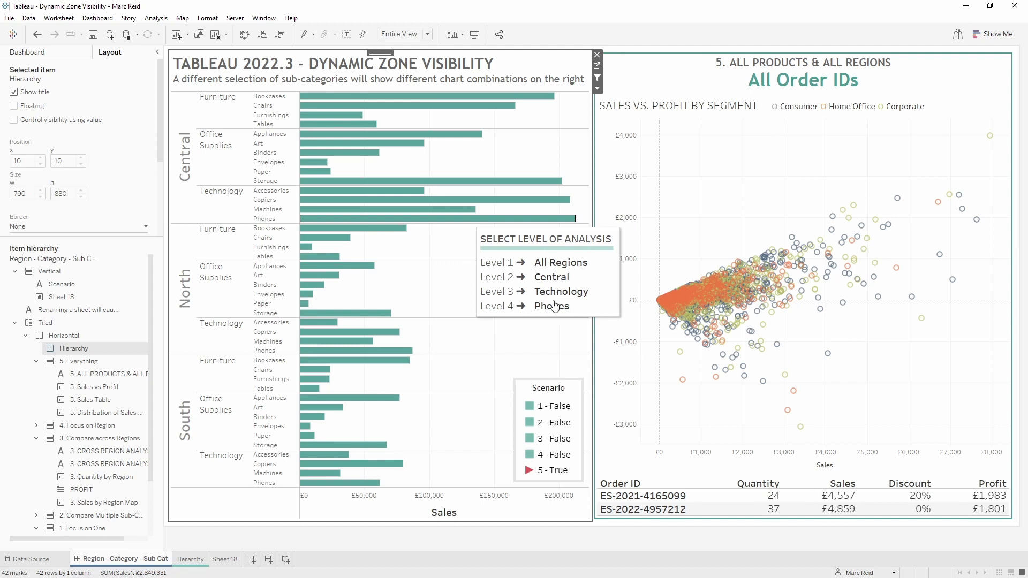
{"action": "left_click", "coordinate": [551, 307]}
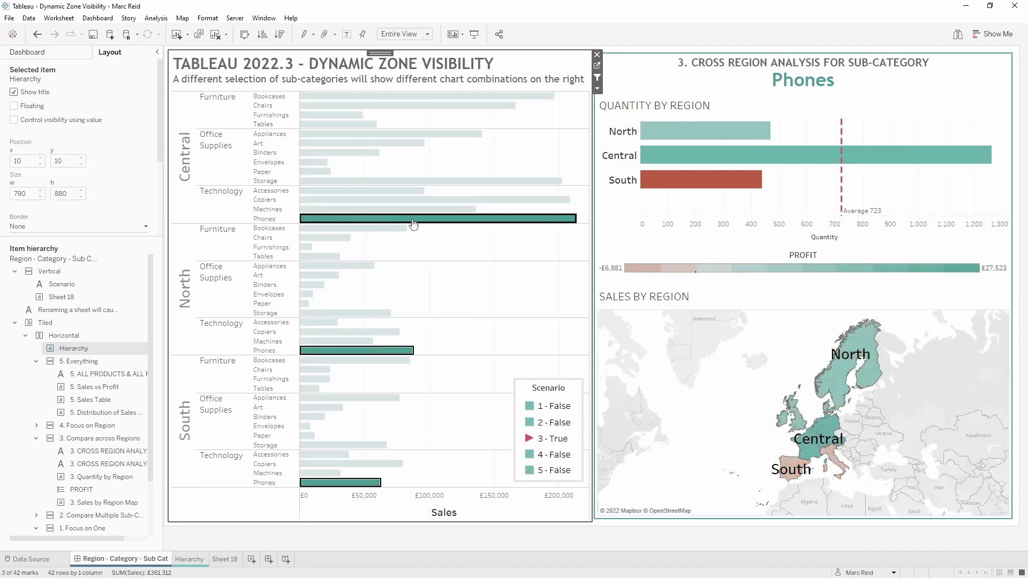
{"action": "mouse_move", "coordinate": [391, 351]}
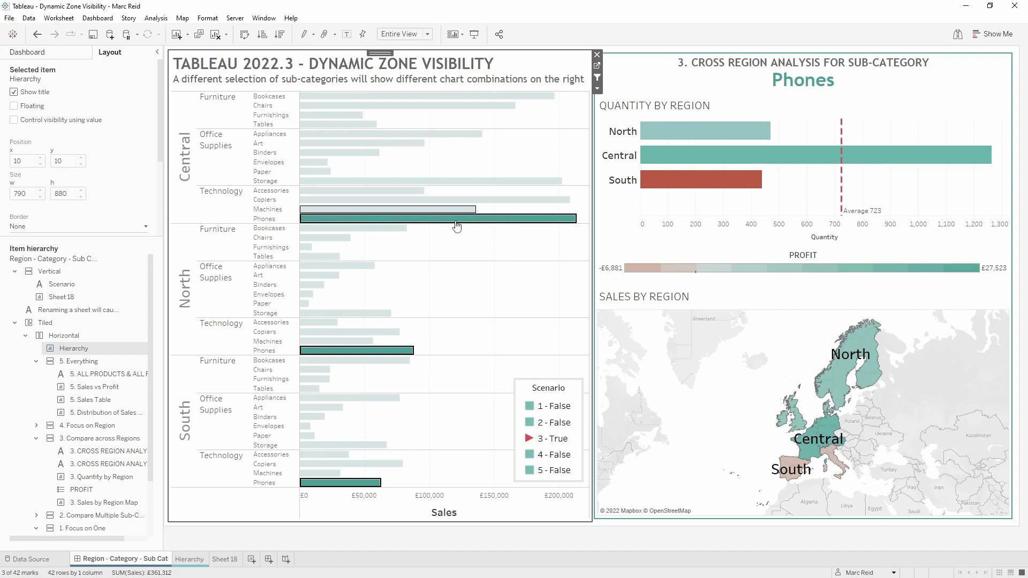
{"action": "mouse_move", "coordinate": [413, 219]}
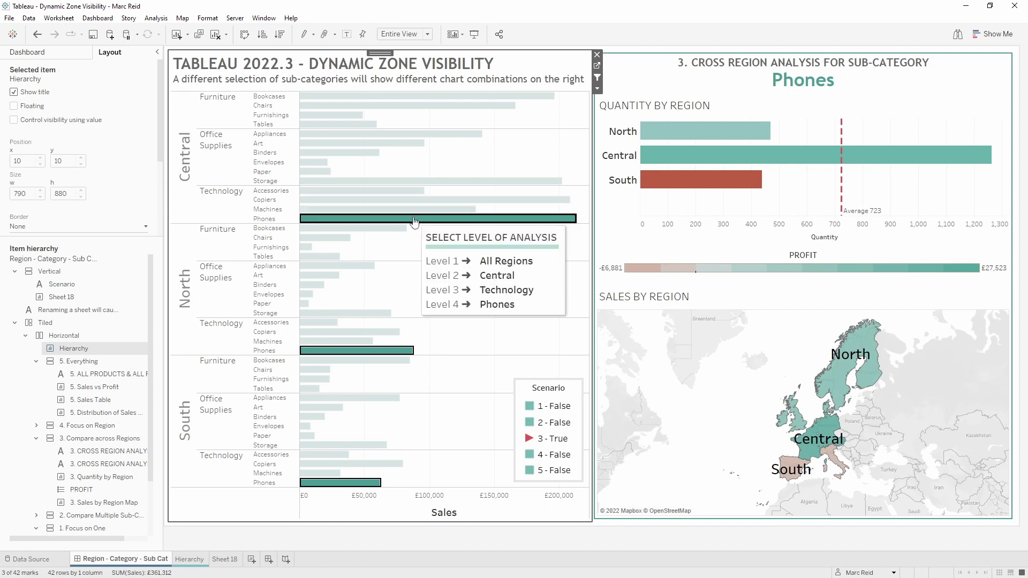
{"action": "left_click", "coordinate": [507, 291]}
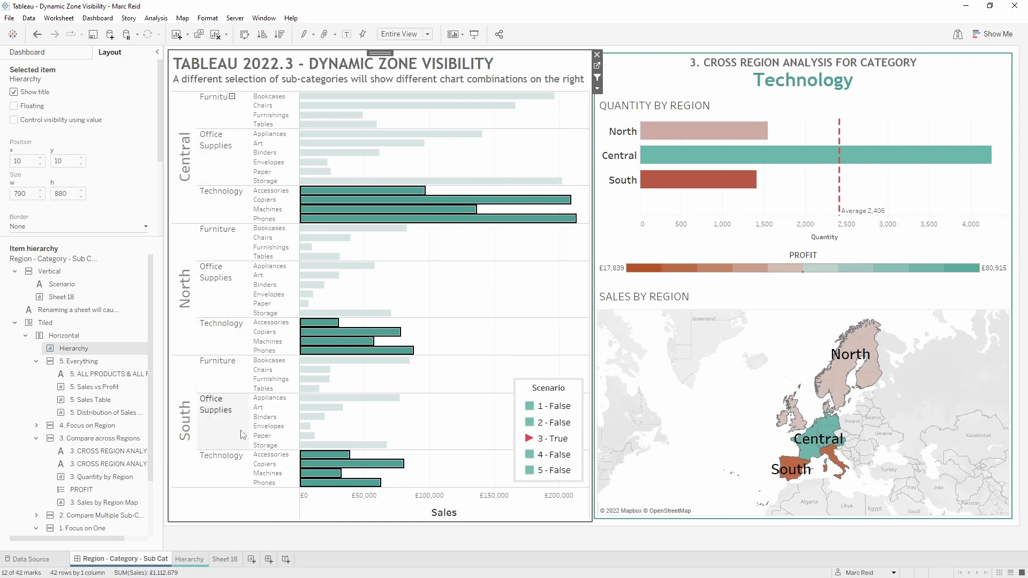
Clear the Technology selection in the hierarchy chart and try to choose the All Regions level from Central's Accessories bar.
{"action": "key", "text": "Escape"}
{"action": "mouse_move", "coordinate": [371, 192]}
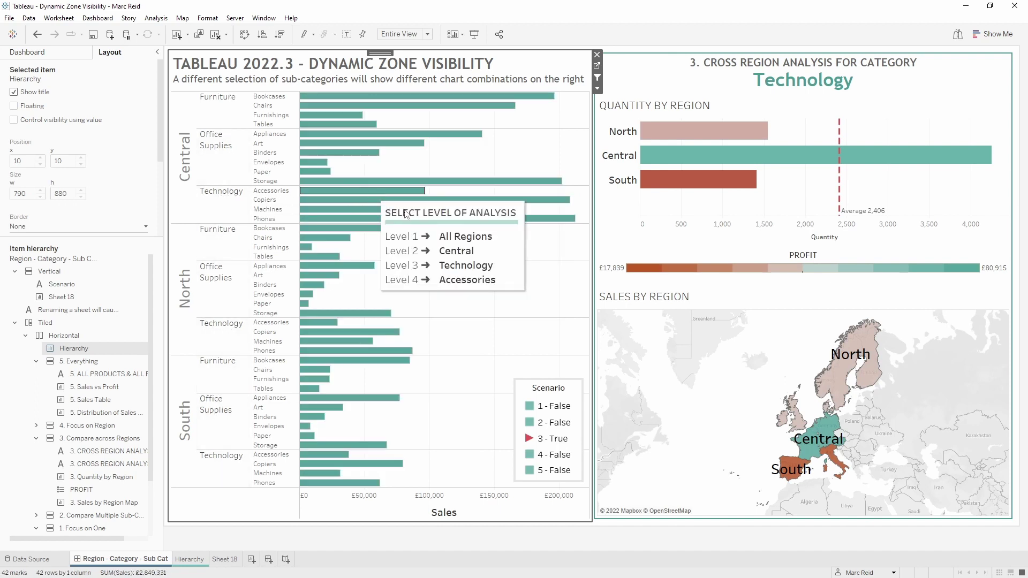
{"action": "left_click", "coordinate": [463, 242]}
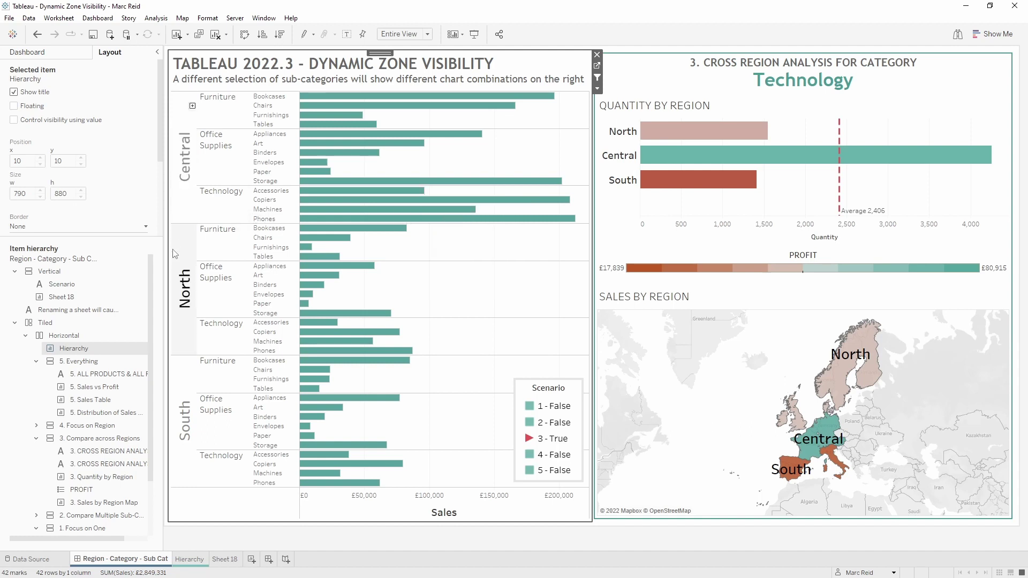
Examine the text string in the All Regions calculated field and close it without changes.
{"action": "left_click", "coordinate": [160, 19]}
{"action": "left_click", "coordinate": [342, 284]}
{"action": "left_click_drag", "start_coordinate": [382, 279], "coordinate": [162, 231]}
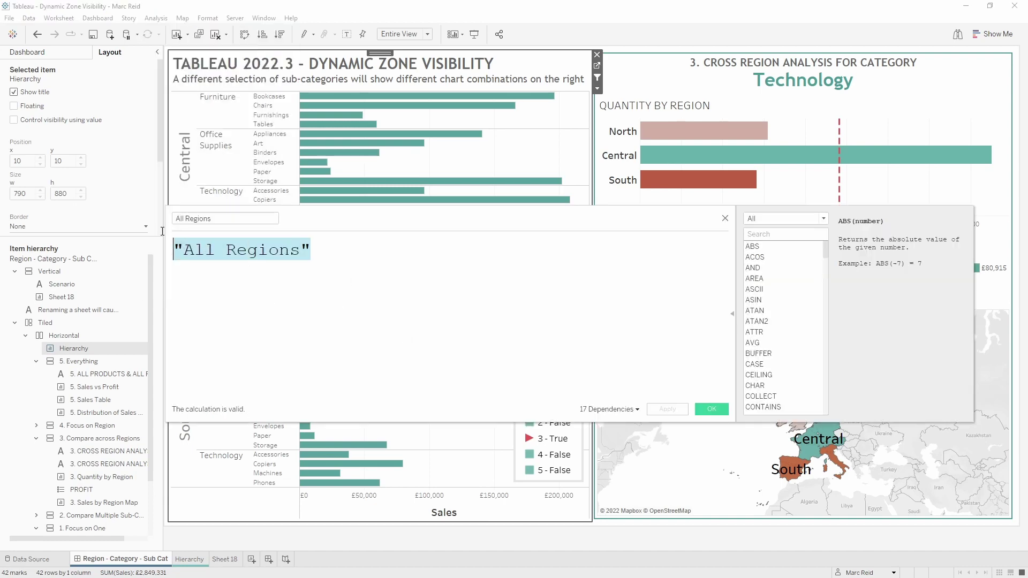
{"action": "left_click", "coordinate": [465, 285]}
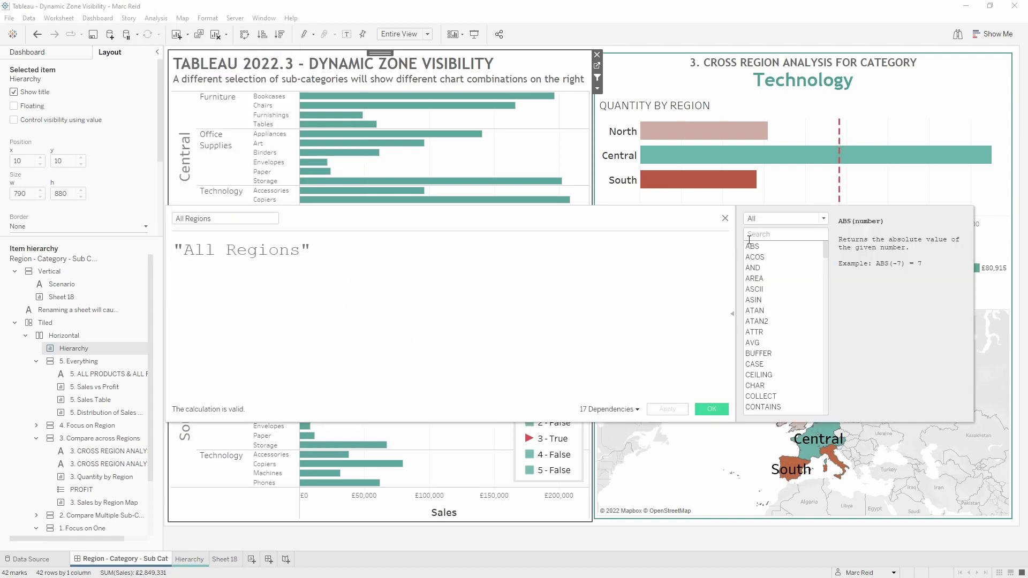
{"action": "left_click", "coordinate": [725, 219]}
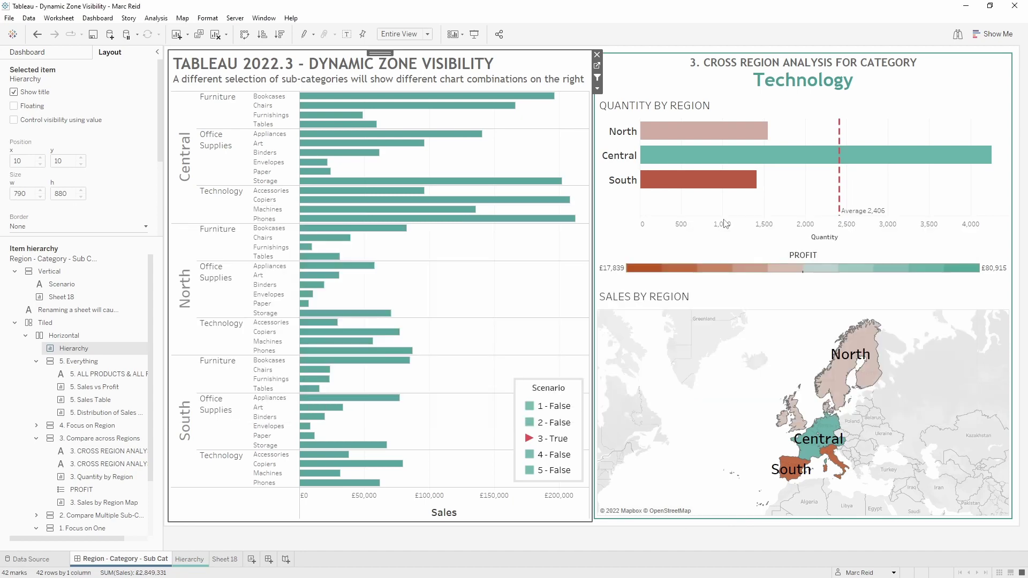
Select the All Regions level from North's Bookcases bar and open the dashboard actions in an enlarged list sorted by name.
{"action": "mouse_move", "coordinate": [402, 228]}
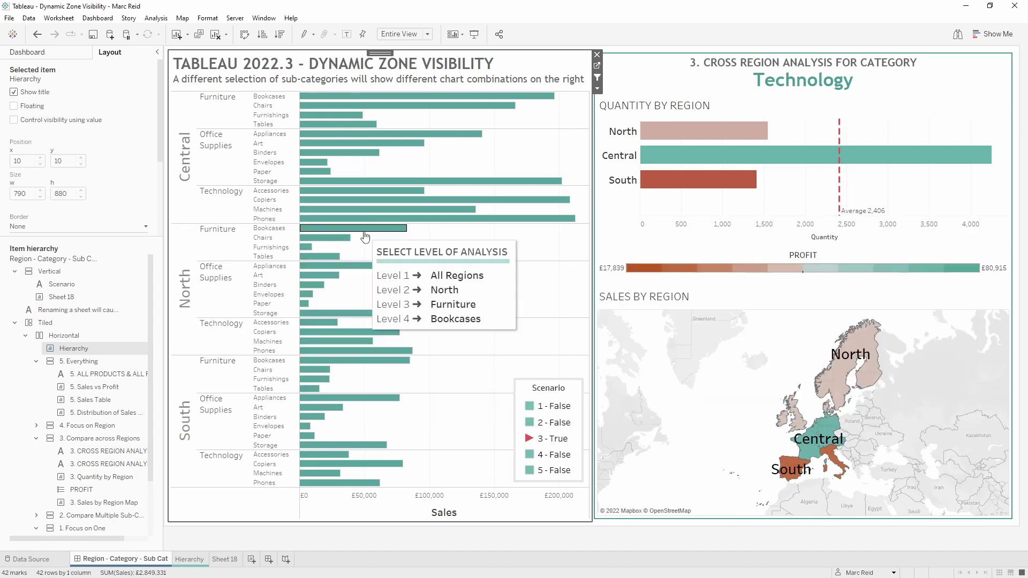
{"action": "left_click", "coordinate": [452, 276]}
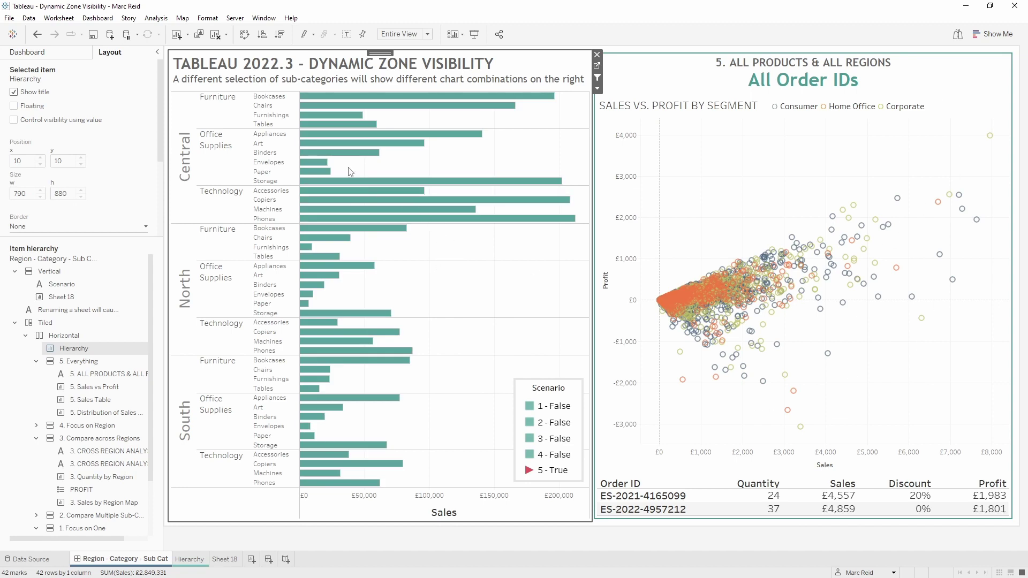
{"action": "left_click", "coordinate": [113, 18]}
{"action": "left_click", "coordinate": [110, 167]}
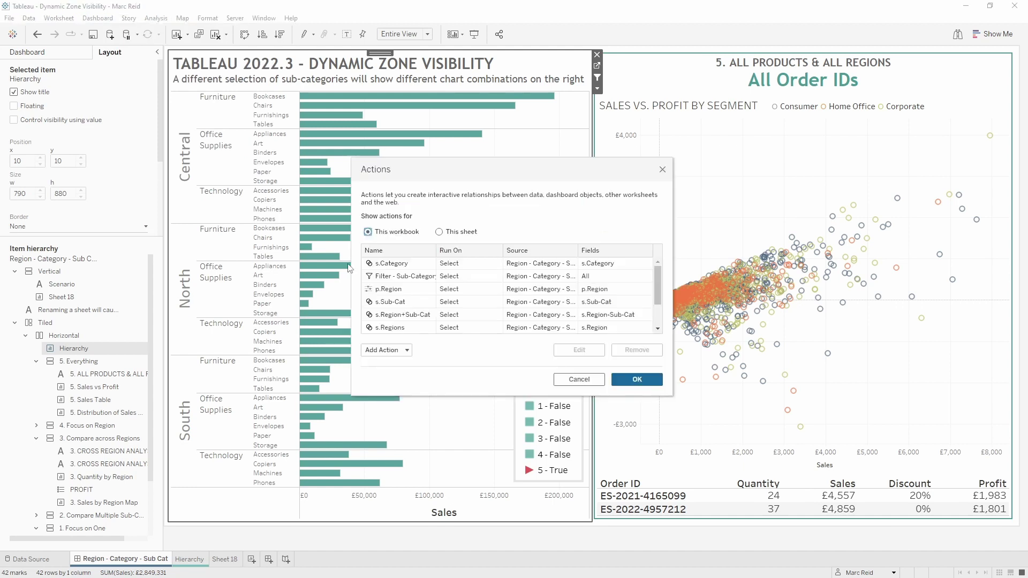
{"action": "left_click_drag", "start_coordinate": [676, 399], "coordinate": [779, 490]}
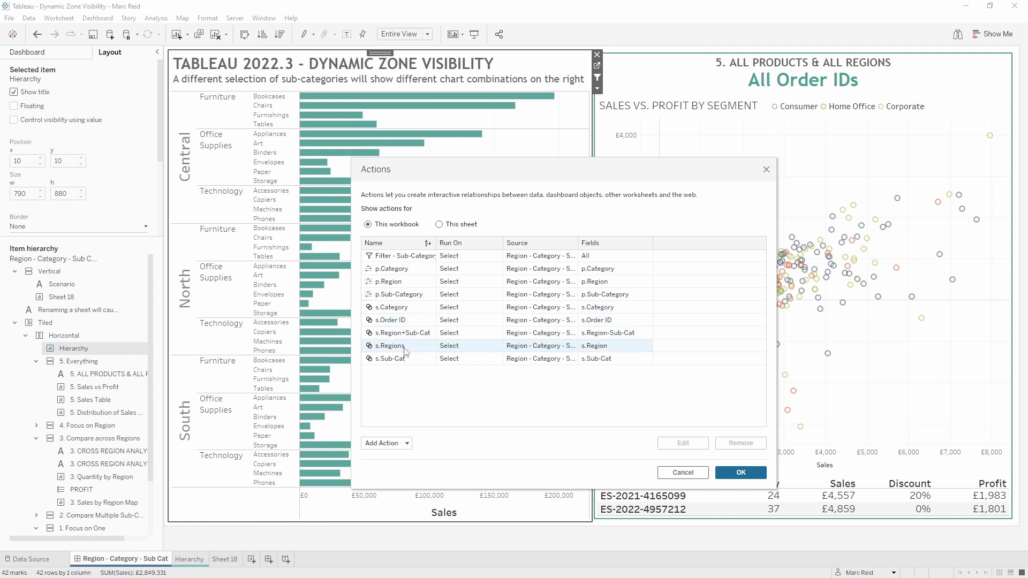
Examine the source sheet, target set and clearing options of the s.Category and s.Regions set actions, closing each without changes.
{"action": "left_click", "coordinate": [406, 307]}
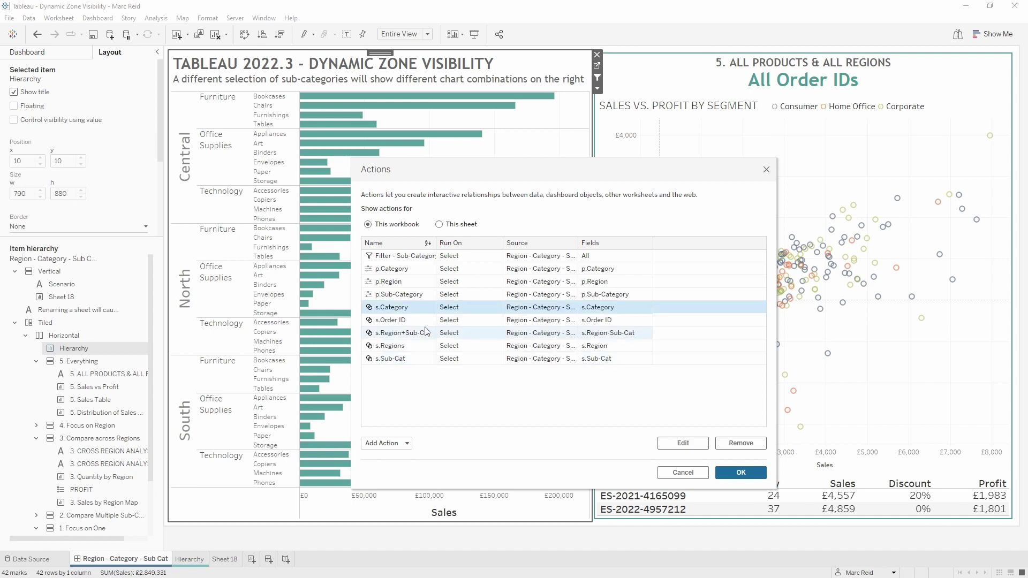
{"action": "double_click", "coordinate": [423, 311]}
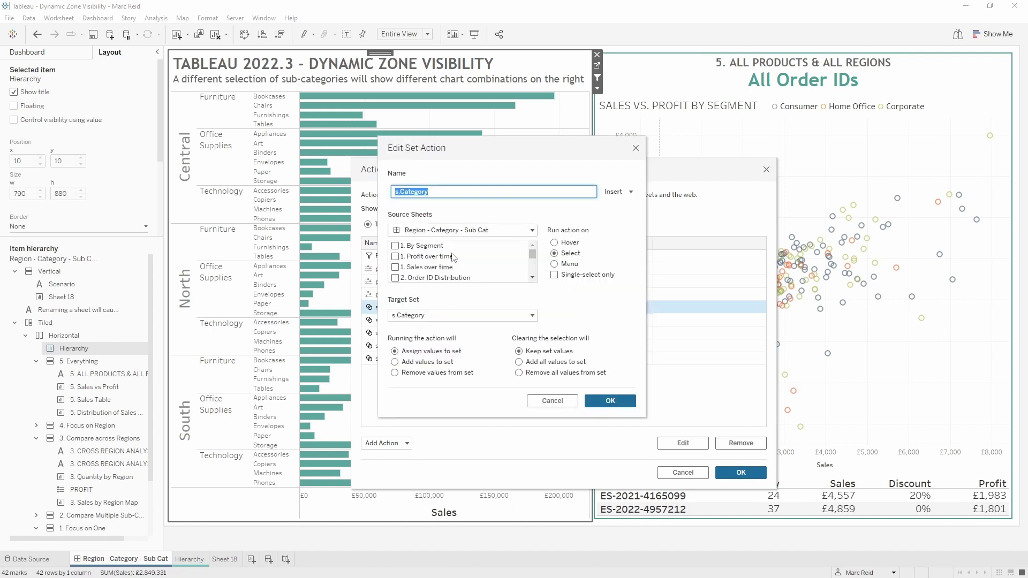
{"action": "scroll", "coordinate": [449, 268], "scroll_direction": "down", "scroll_amount": 5}
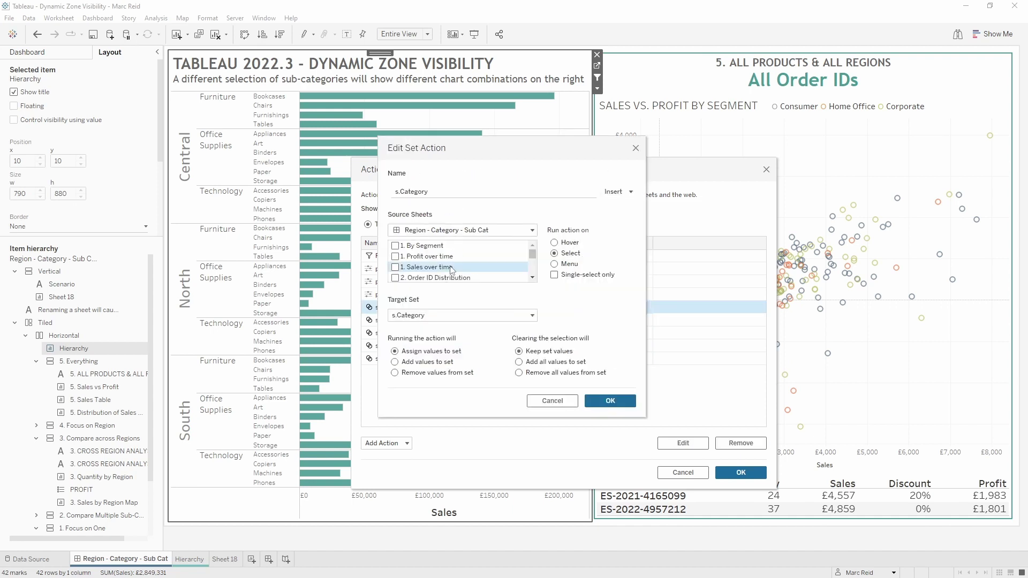
{"action": "left_click", "coordinate": [442, 267]}
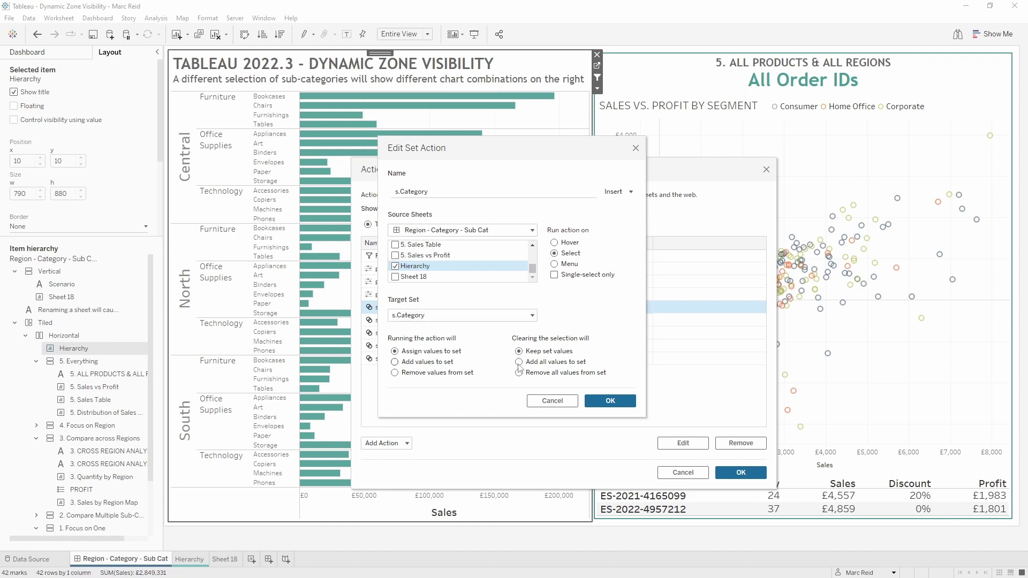
{"action": "left_click", "coordinate": [552, 401]}
{"action": "double_click", "coordinate": [414, 345]}
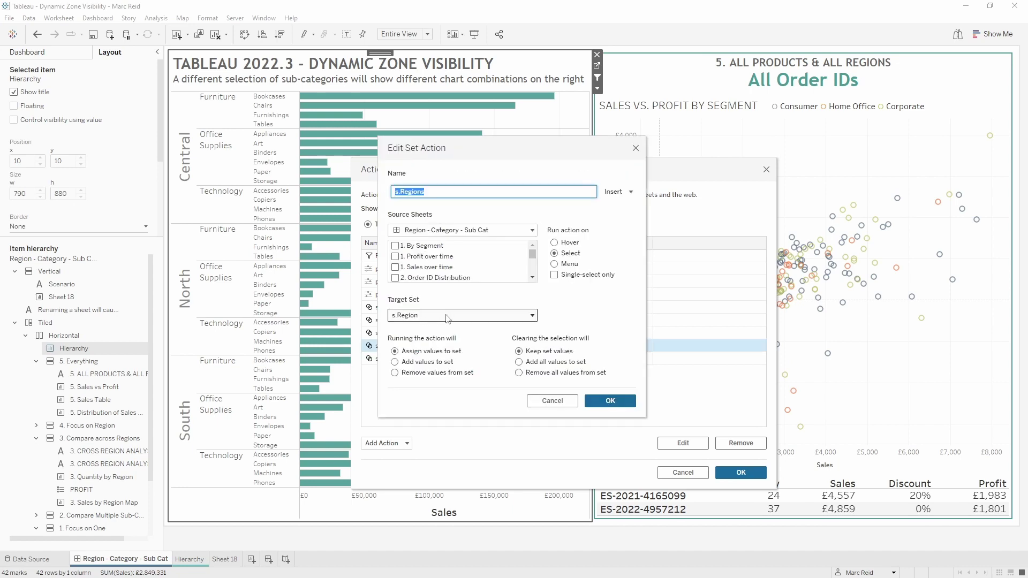
{"action": "left_click", "coordinate": [551, 400]}
Review the parameter actions in the list, widen its Name column to fit the full action names, and close the list.
{"action": "left_click_drag", "start_coordinate": [396, 268], "coordinate": [408, 296]}
{"action": "left_click", "coordinate": [409, 271]}
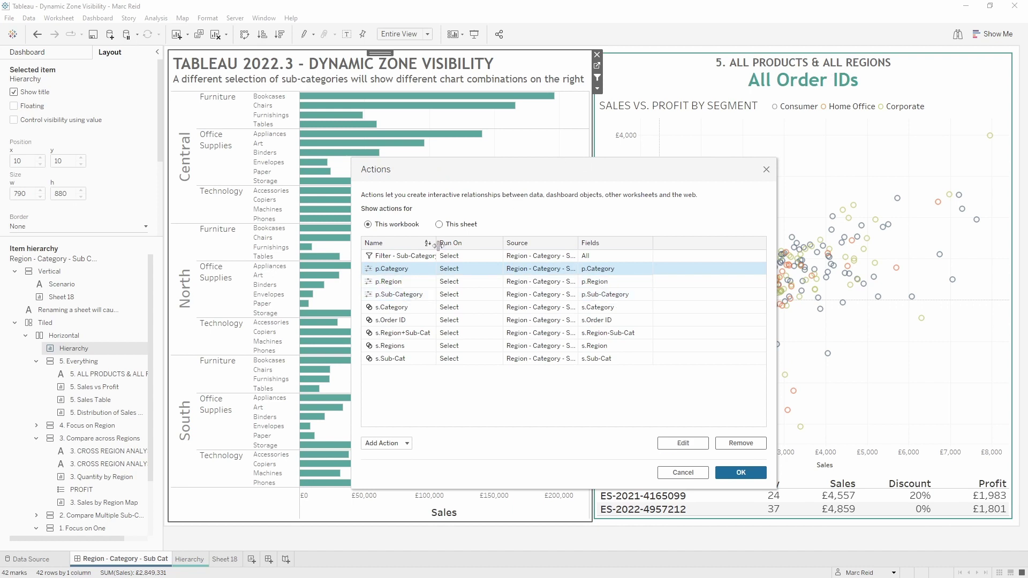
{"action": "left_click_drag", "start_coordinate": [436, 244], "coordinate": [526, 244]}
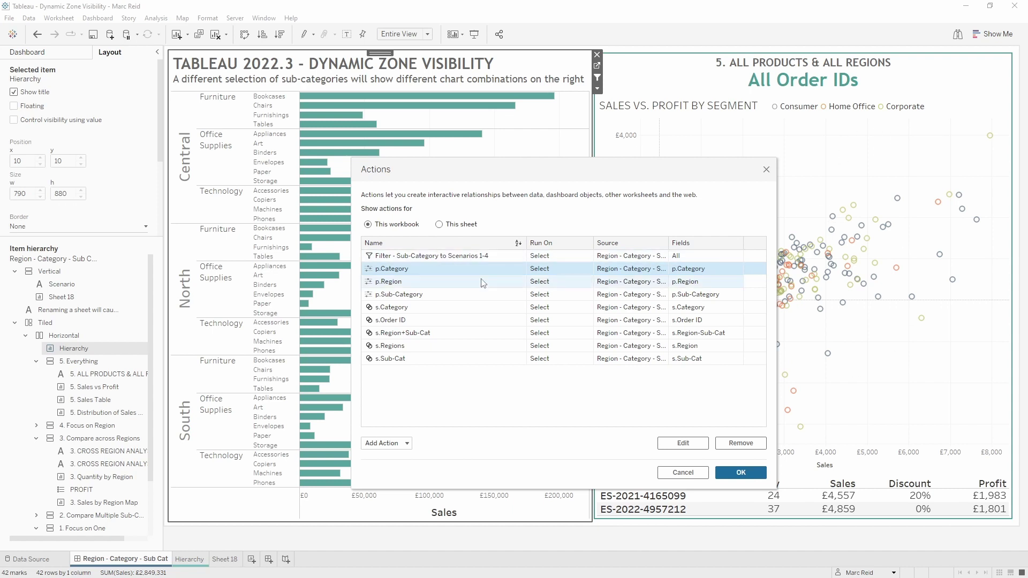
{"action": "key", "text": "Return"}
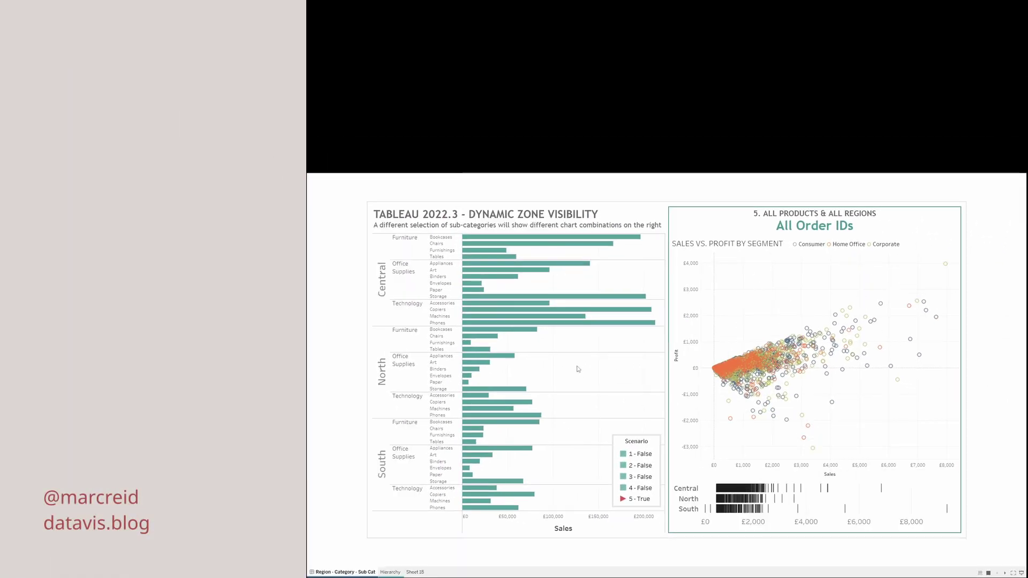
Select Central's Phones bar in the hierarchy chart to focus the analysis on that sub-category.
{"action": "left_click", "coordinate": [594, 322]}
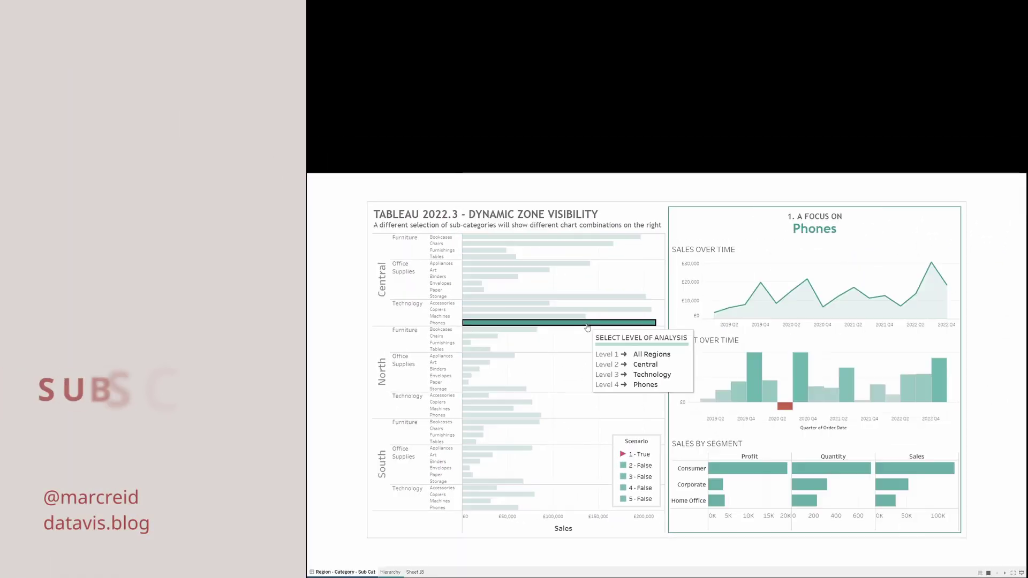